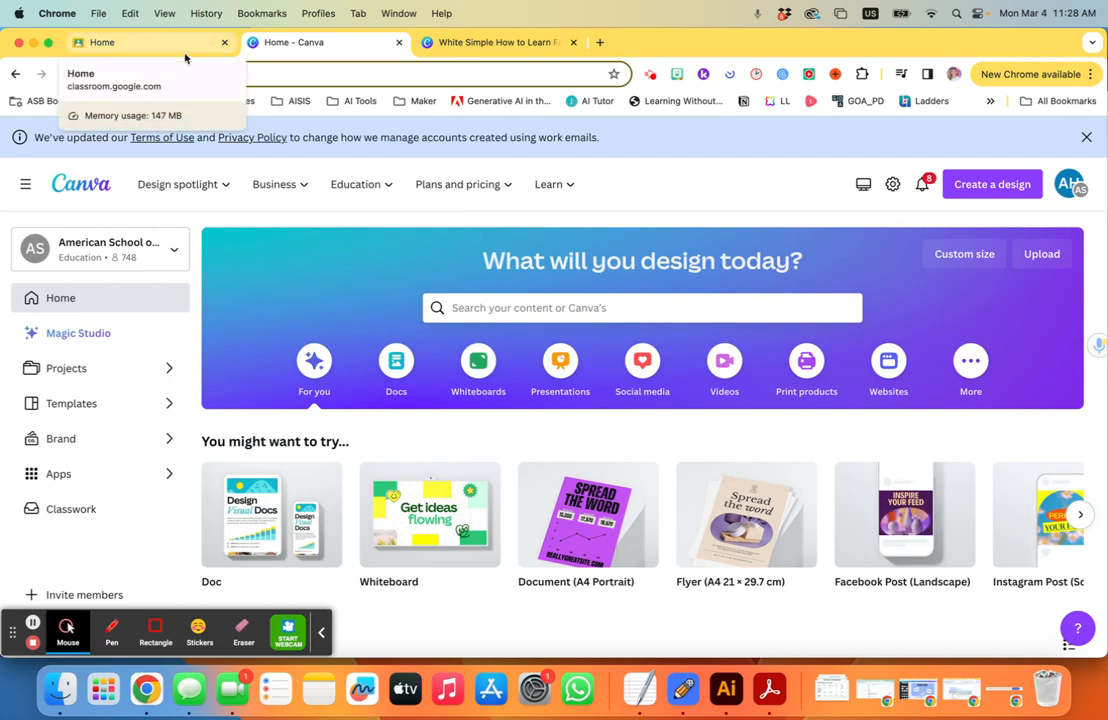
- Switch to the student's PE 6.D-2324 class and review the instructions of the "Turn in Games for Botswana page" classwork assignment
key(ctrl+Up)
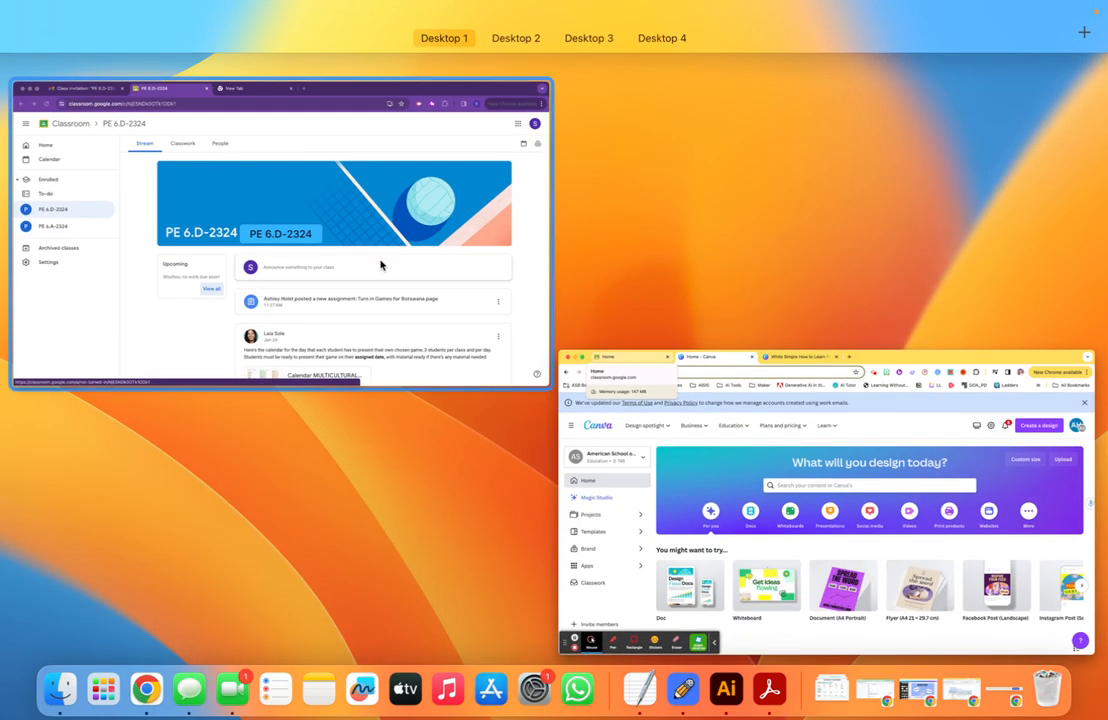
click(378, 260)
click(357, 156)
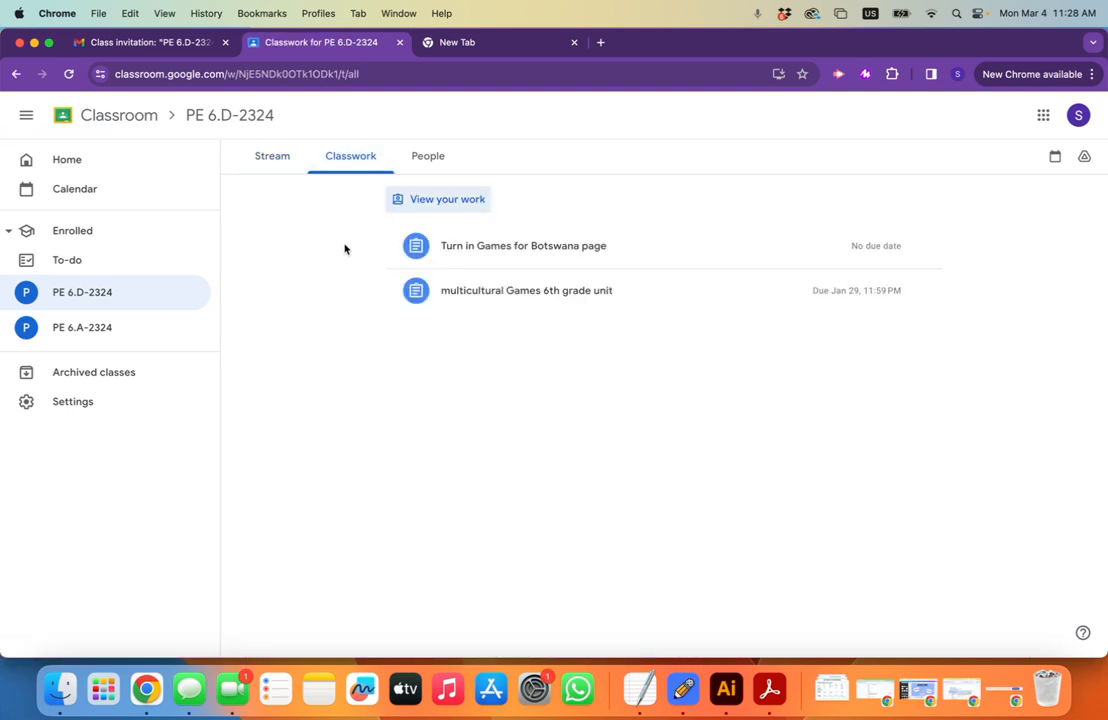
click(456, 254)
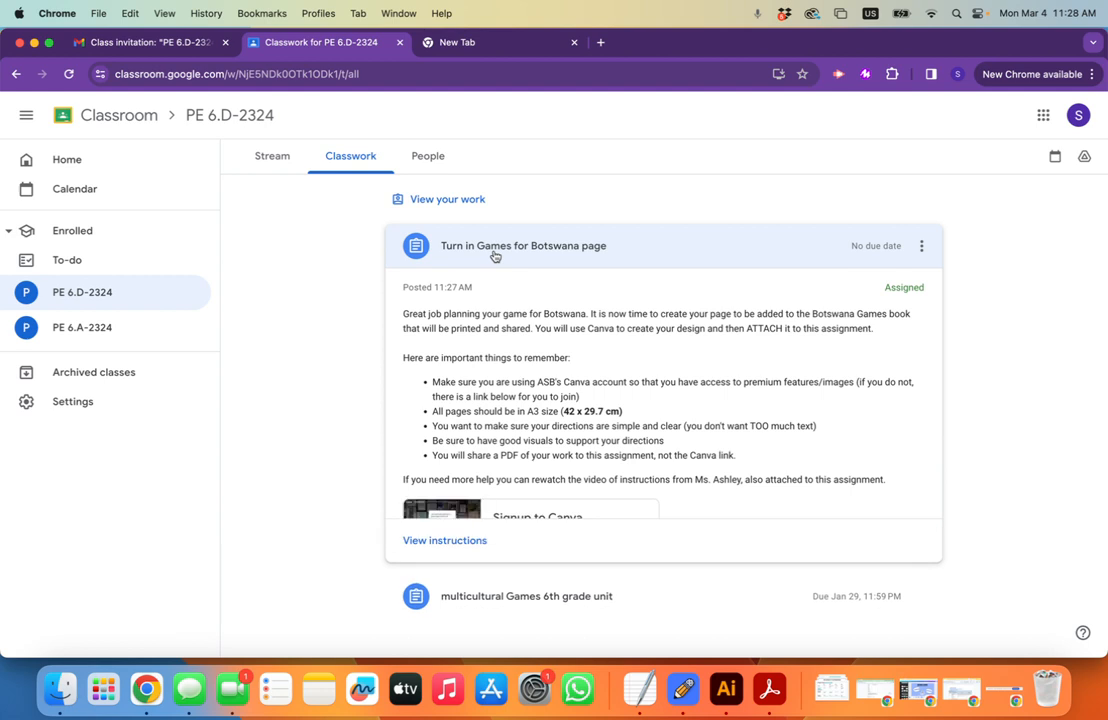
scroll(523, 319, down, 1)
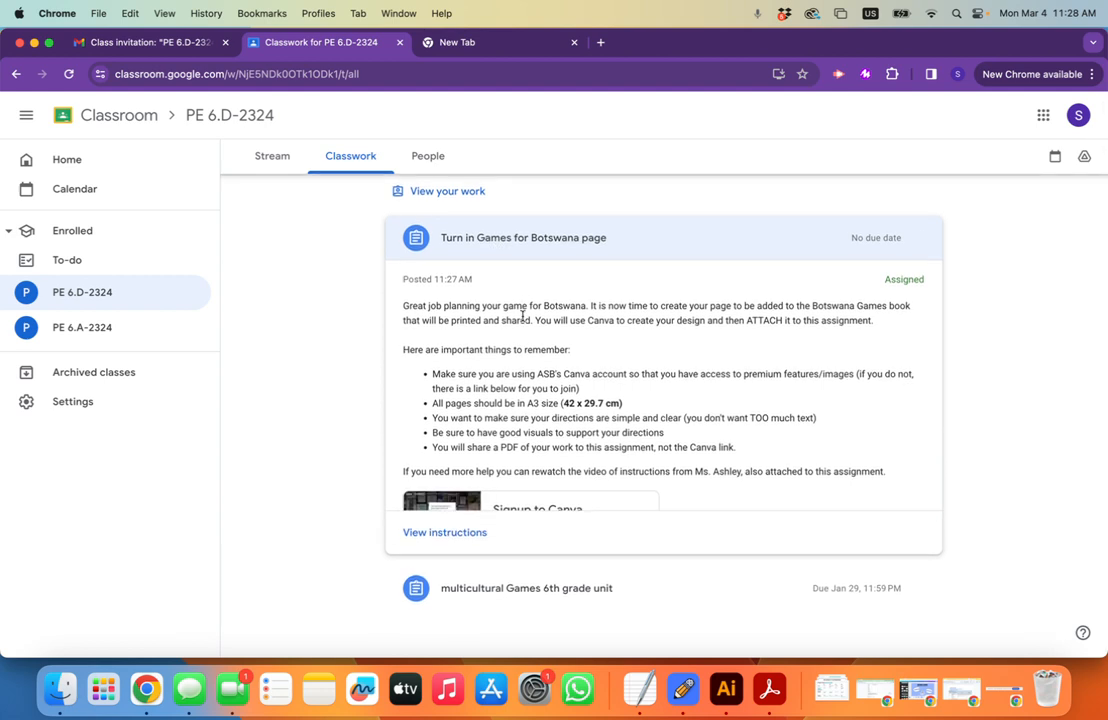
drag(432, 374, 762, 459)
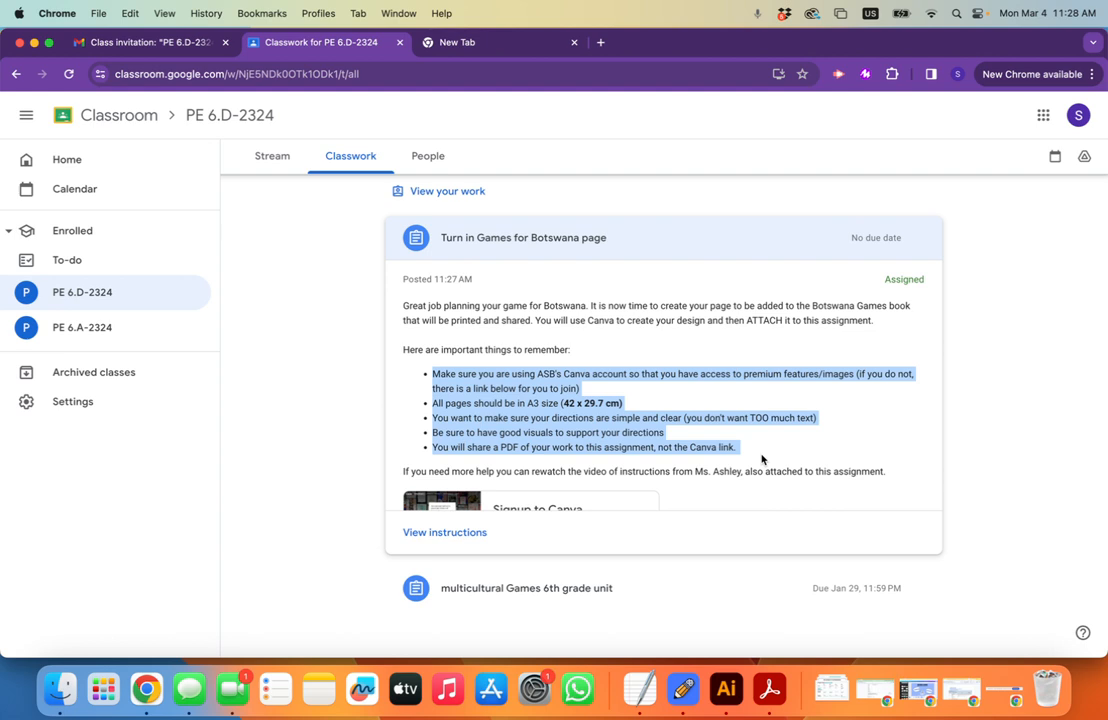
scroll(577, 300, down, 2)
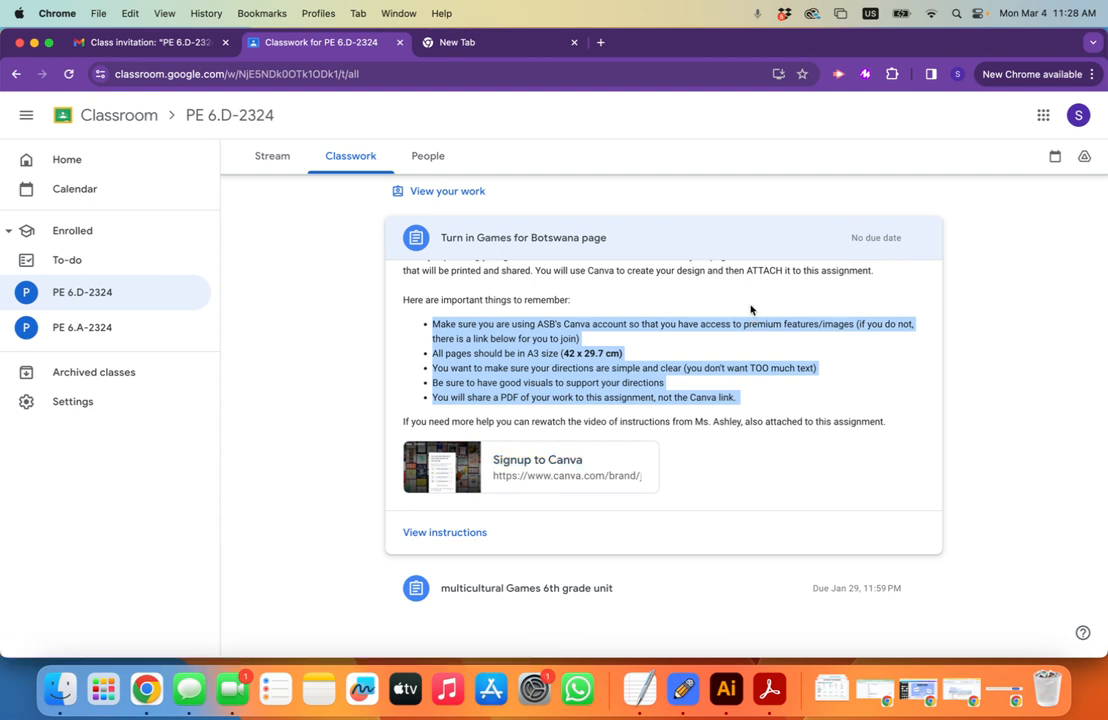
- Search the web for "canva", accept Google's cookies, open the Canva site and sign in with the student's Google account
click(458, 46)
text(canva)
key(Return)
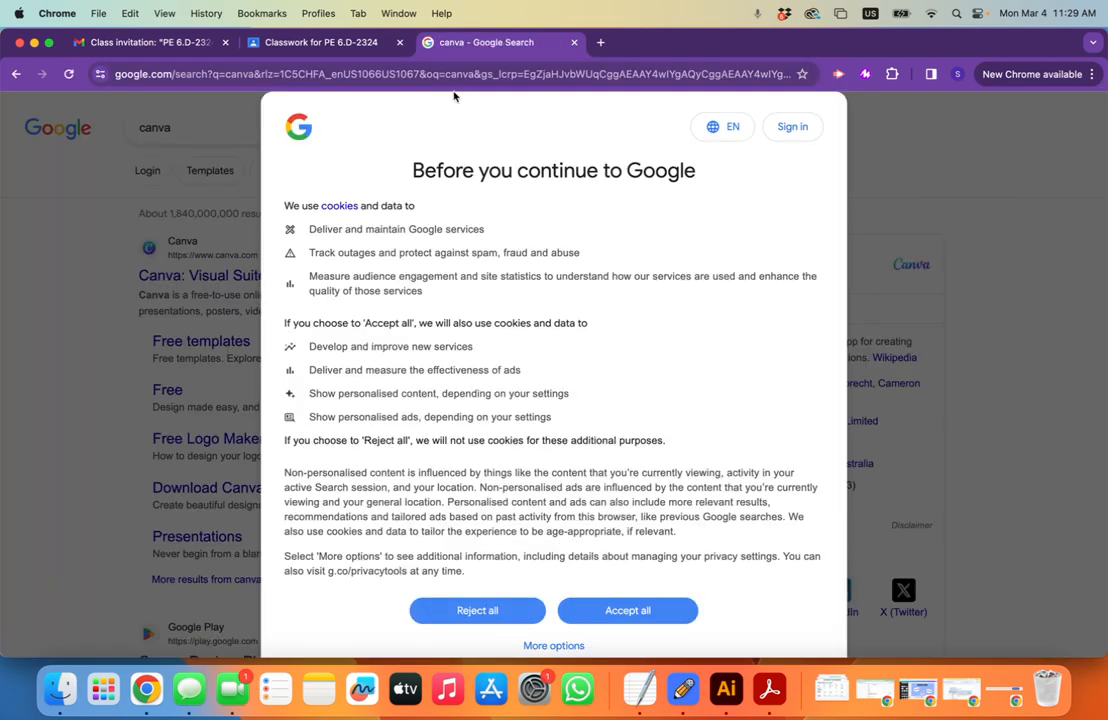
click(636, 609)
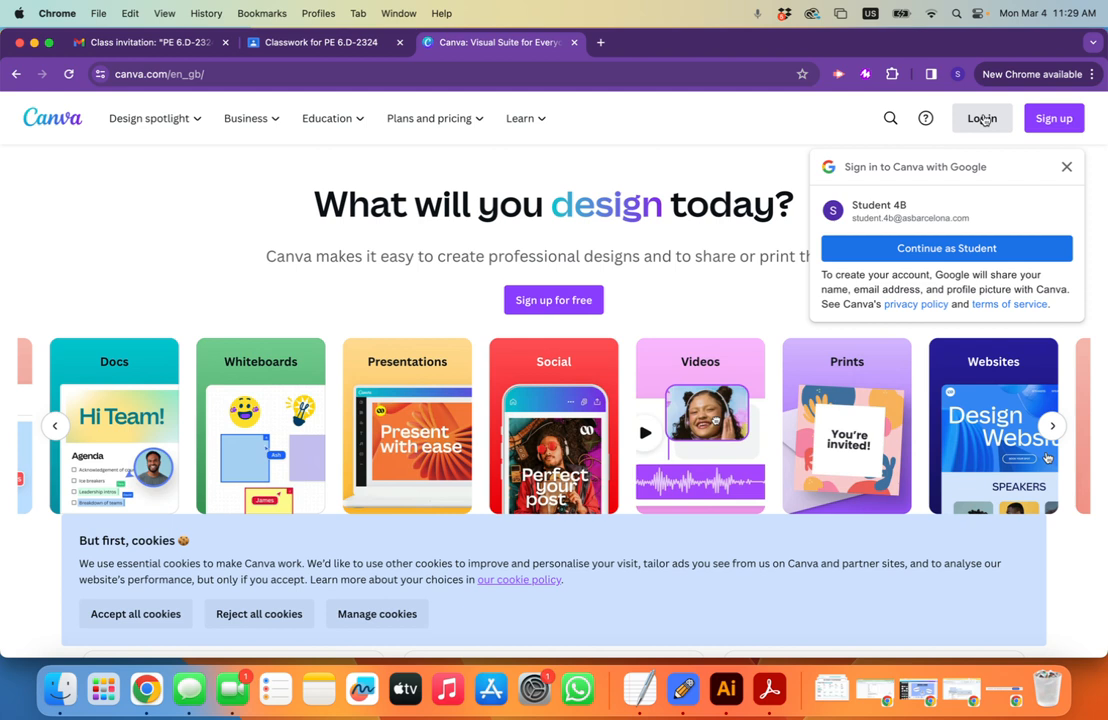
click(898, 250)
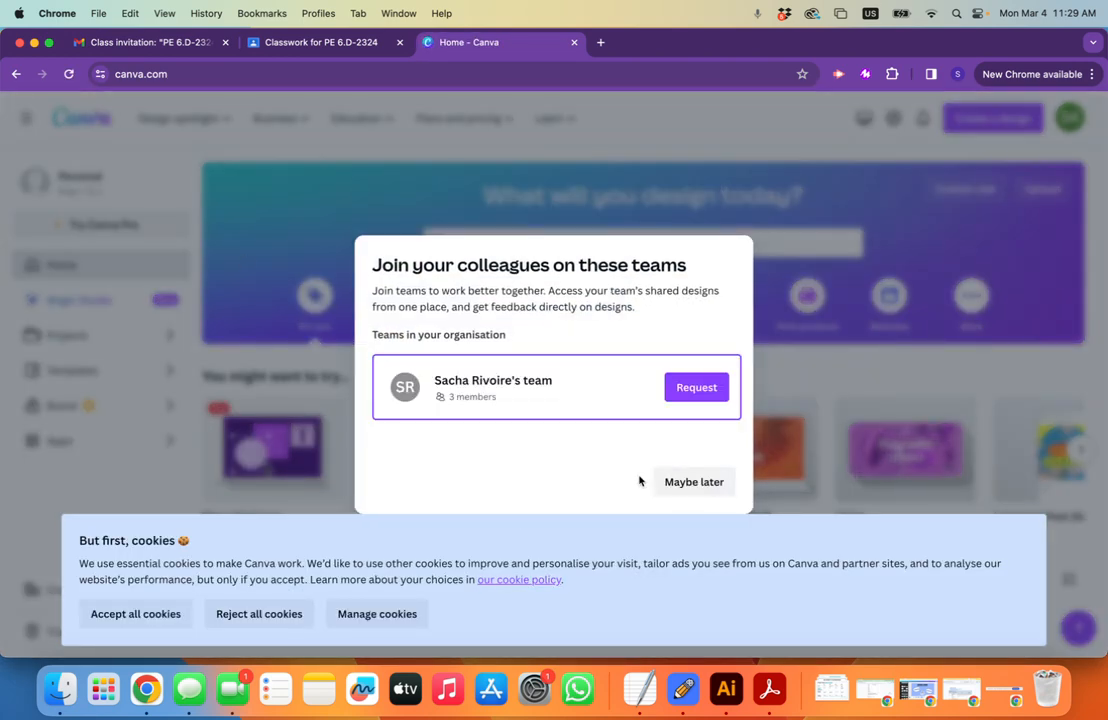
- Complete the Canva onboarding as a High School student, accepting cookies, postponing the team request, skipping Canva for Education and declining promotional messages
click(680, 482)
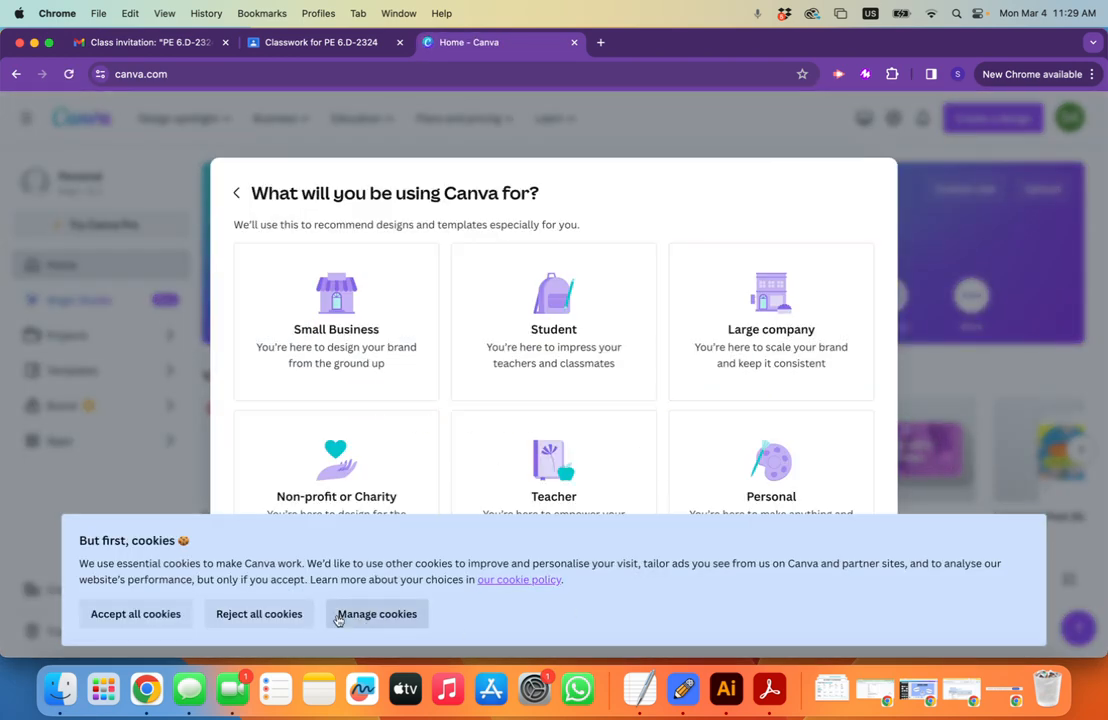
click(110, 615)
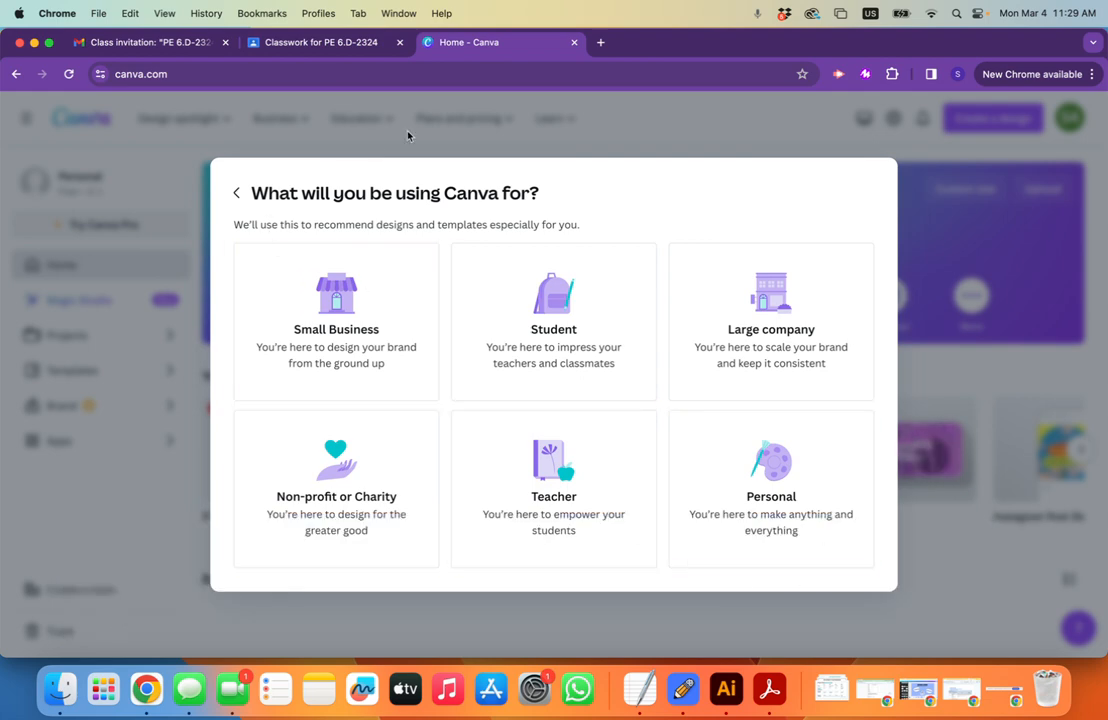
click(516, 330)
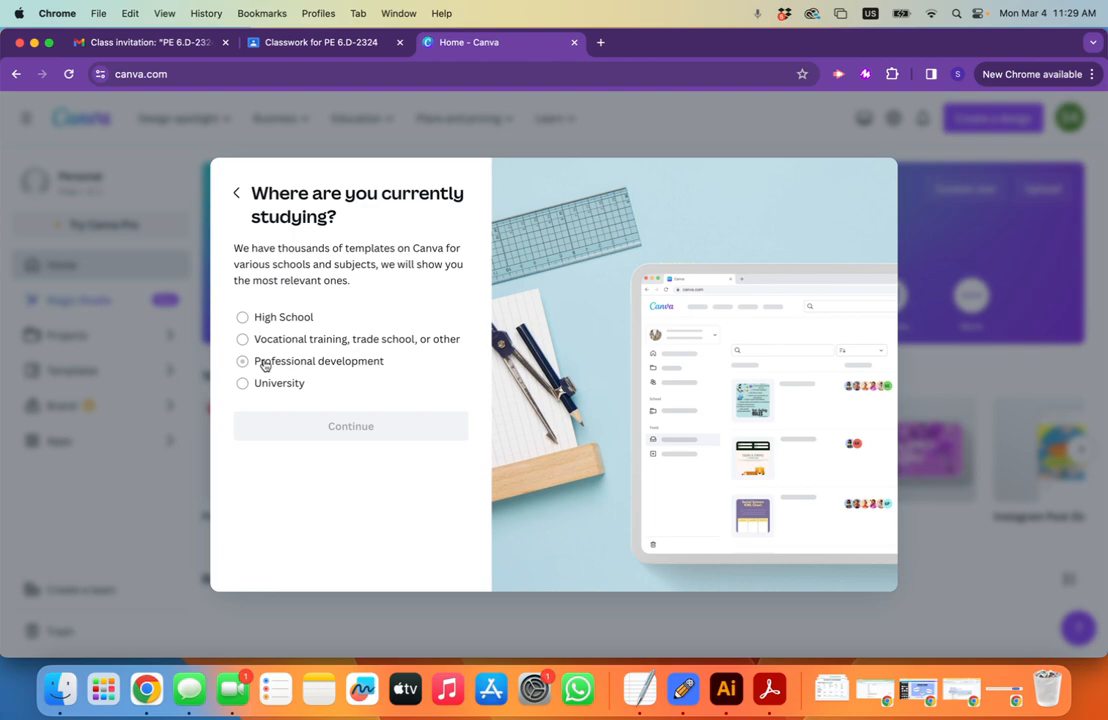
click(278, 325)
click(364, 425)
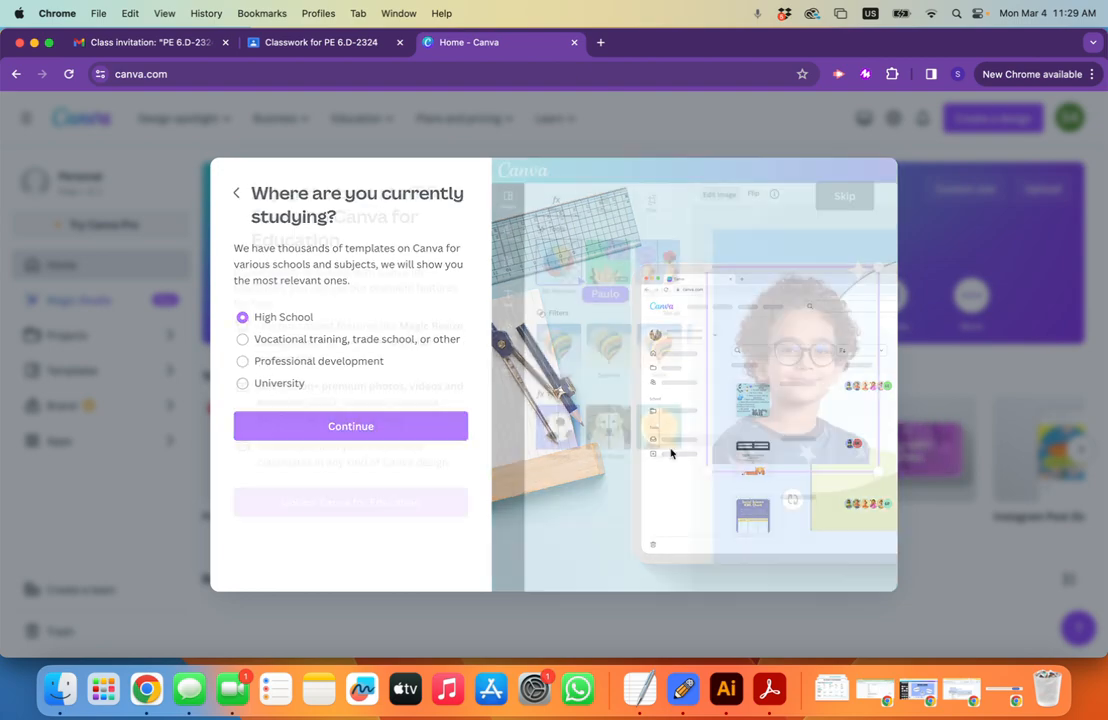
click(845, 197)
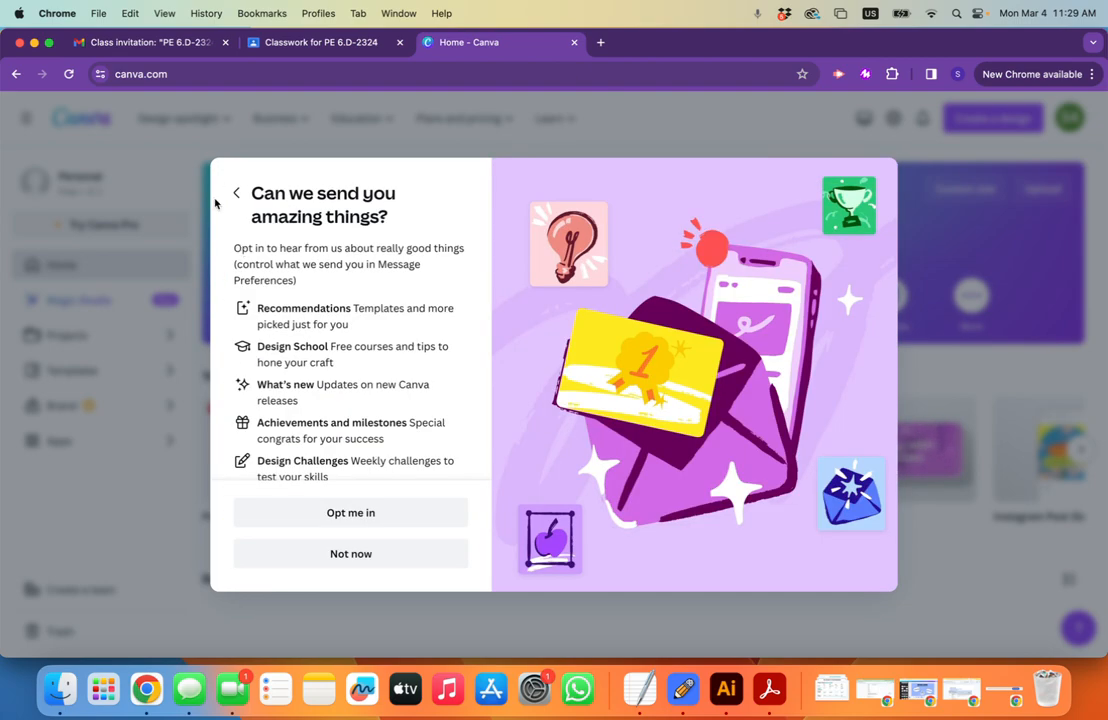
click(360, 554)
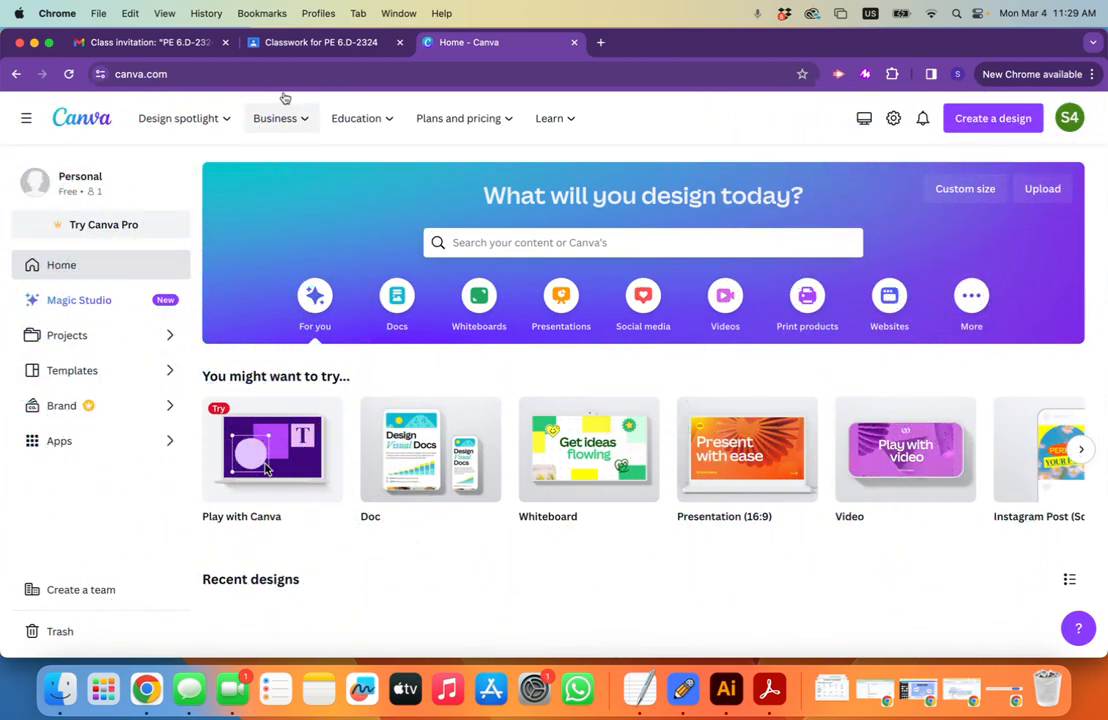
- Join the school's Canva team through the "Signup to Canva" link attached to the Classroom assignment and dismiss the welcome message
click(328, 43)
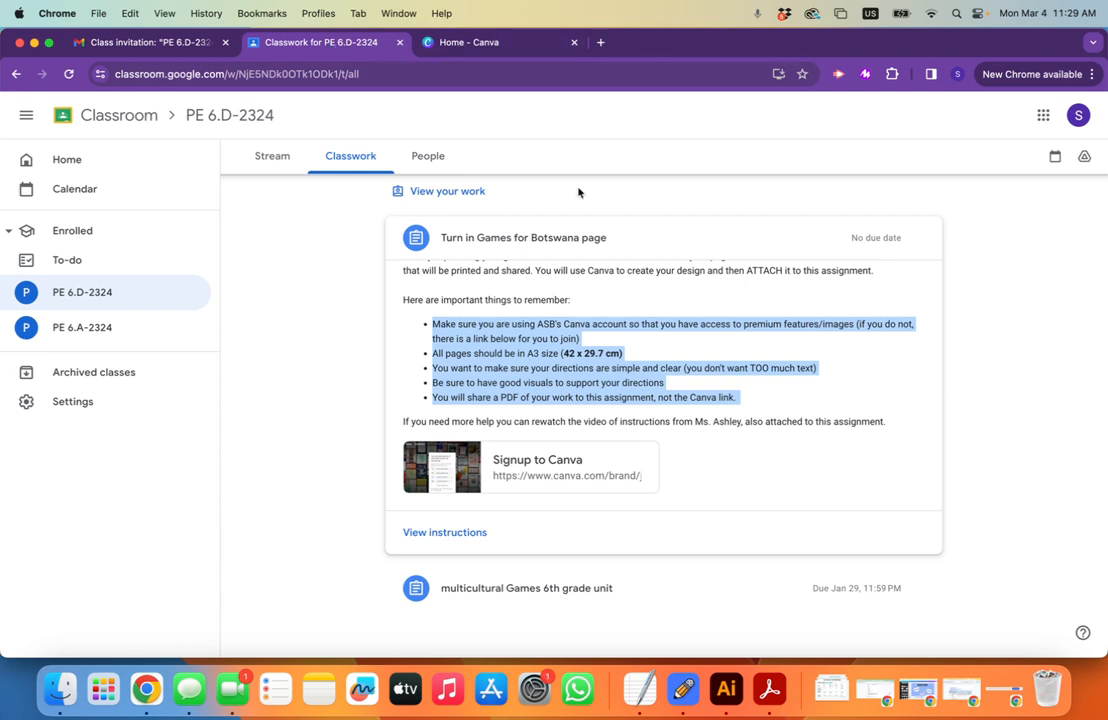
click(527, 467)
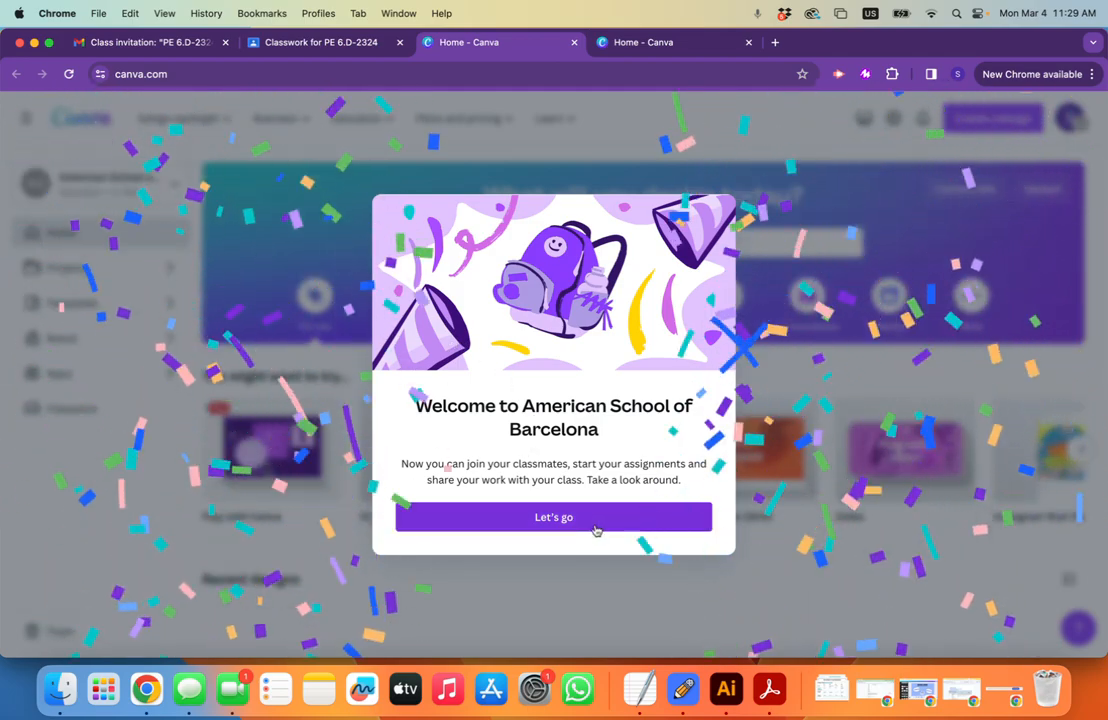
click(595, 528)
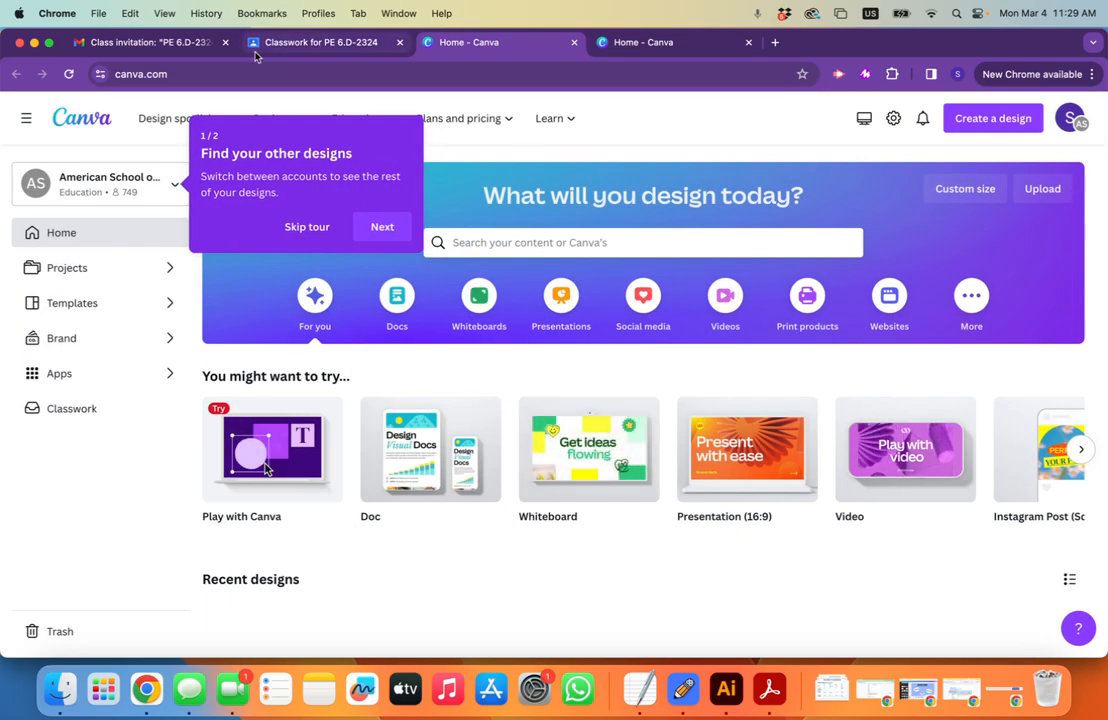
- Examine the assignment's requirements for using the school's Canva account and for the page size
click(300, 42)
click(555, 328)
drag(434, 325, 578, 337)
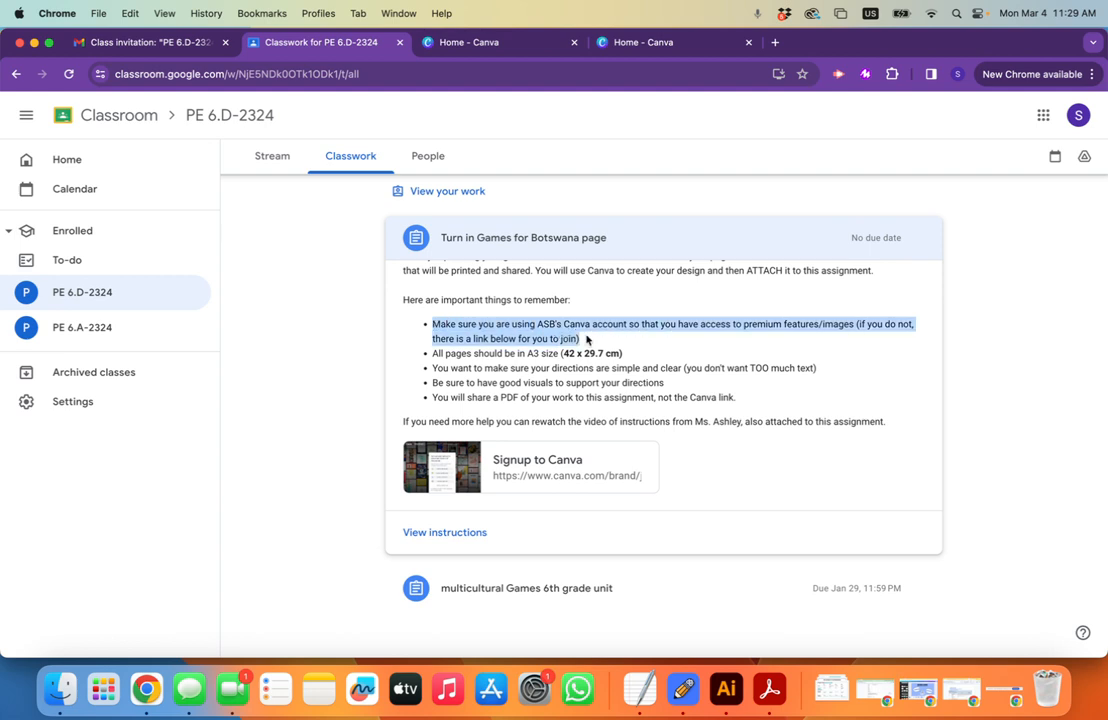
click(537, 350)
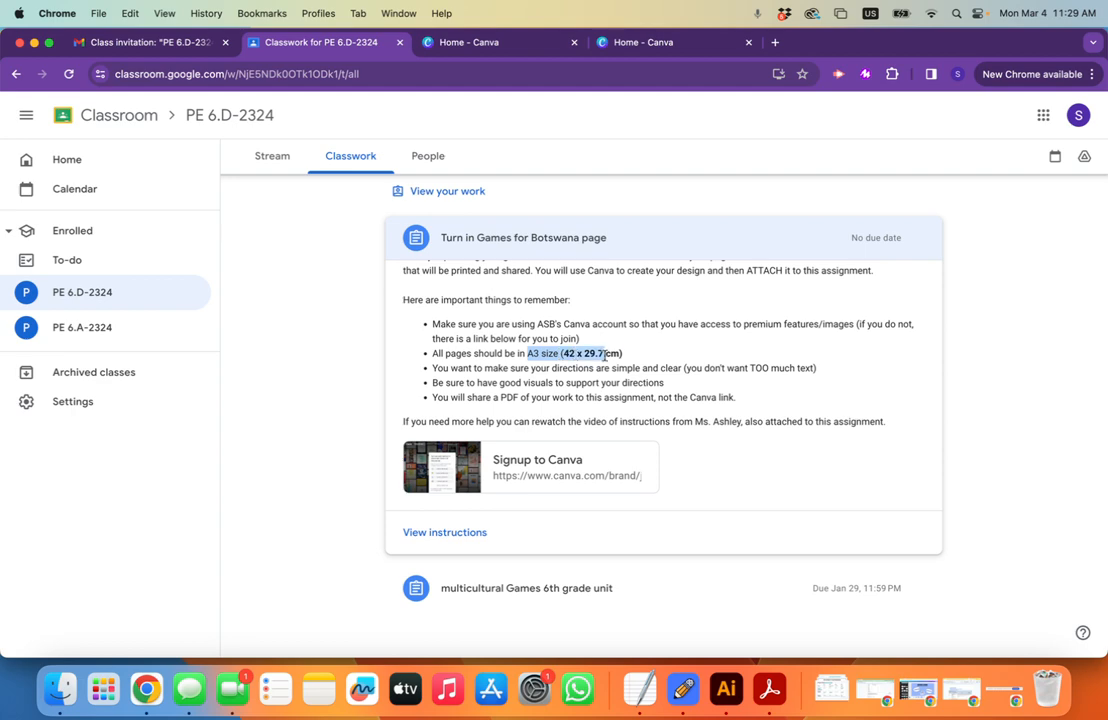
scroll(627, 362, up, 5)
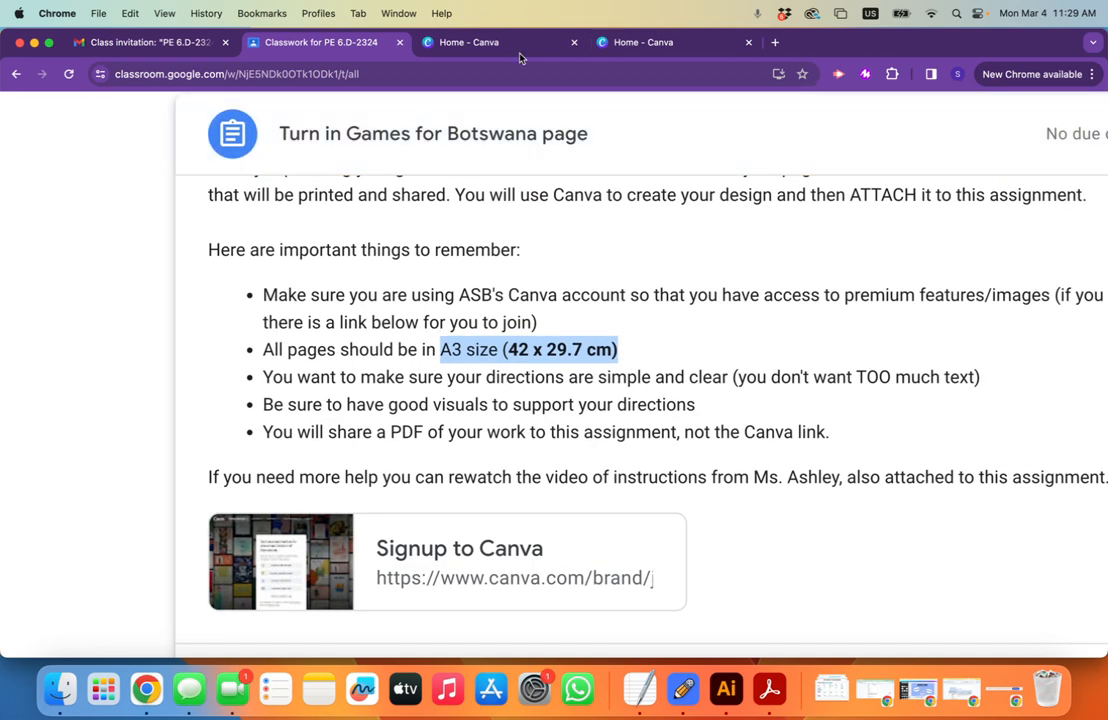
- Return to the Canva home page, look through the suggested design types and start a custom-size design
click(444, 41)
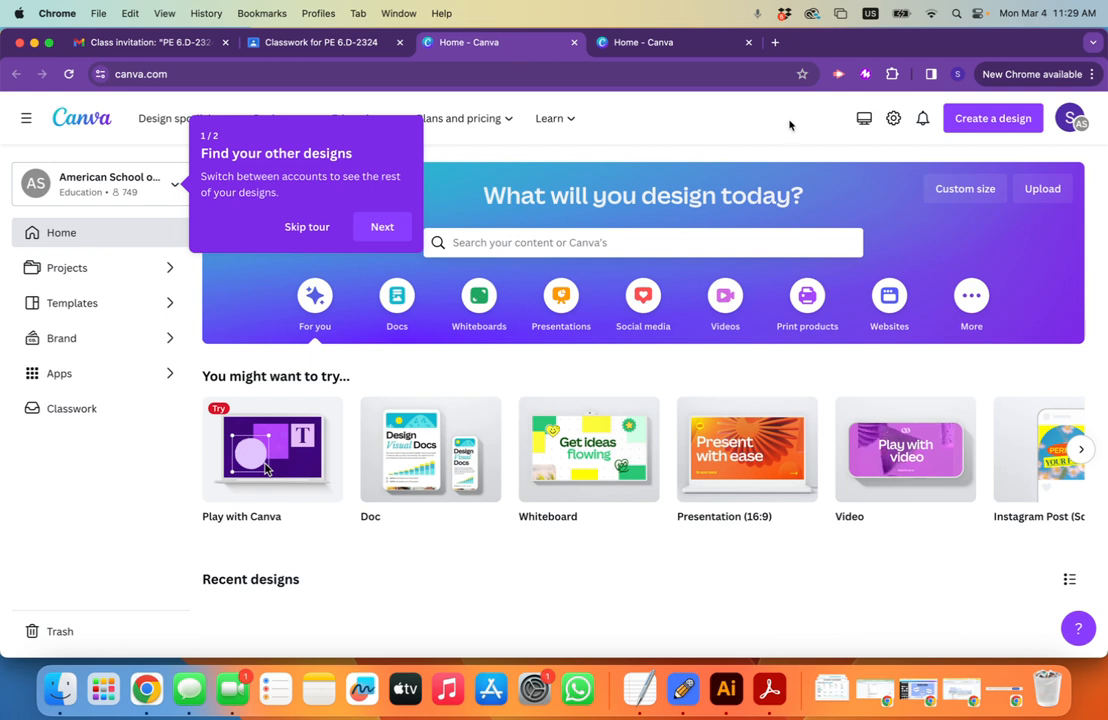
click(976, 119)
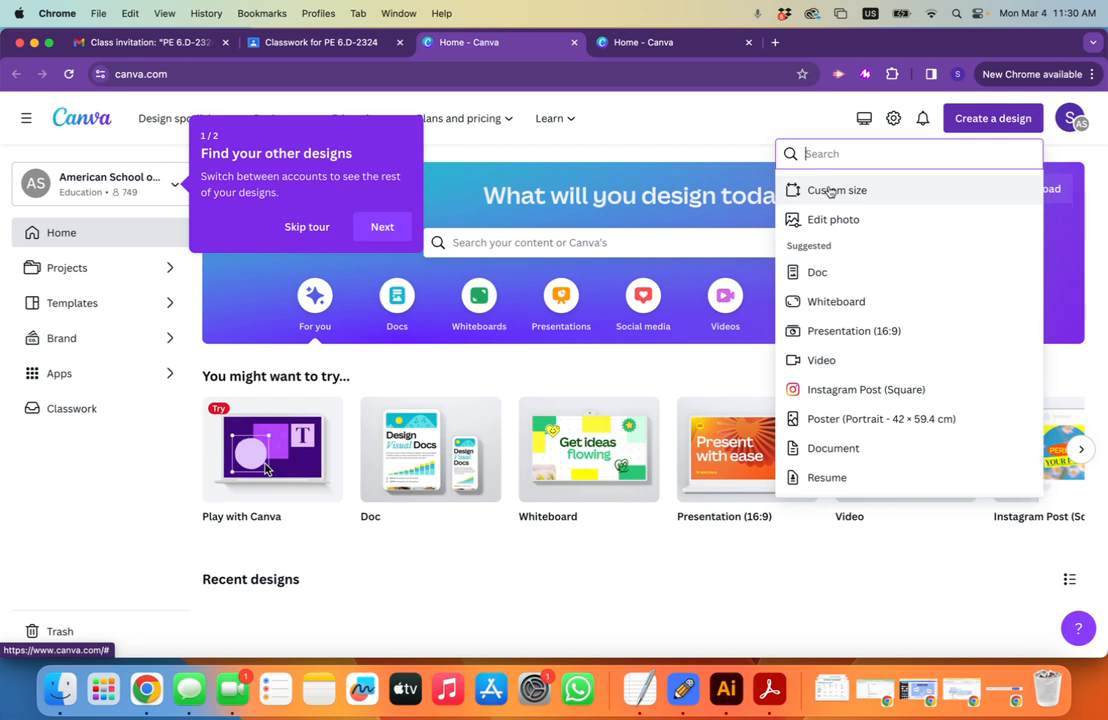
scroll(908, 340, down, 5)
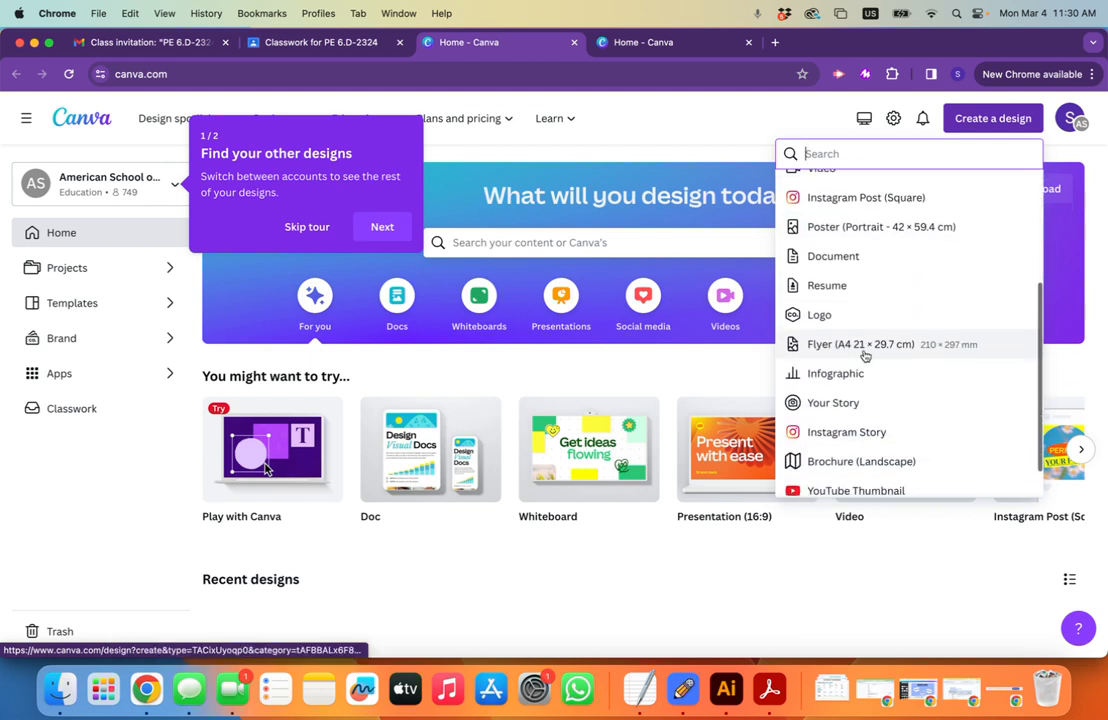
scroll(868, 350, down, 1)
scroll(871, 342, up, 6)
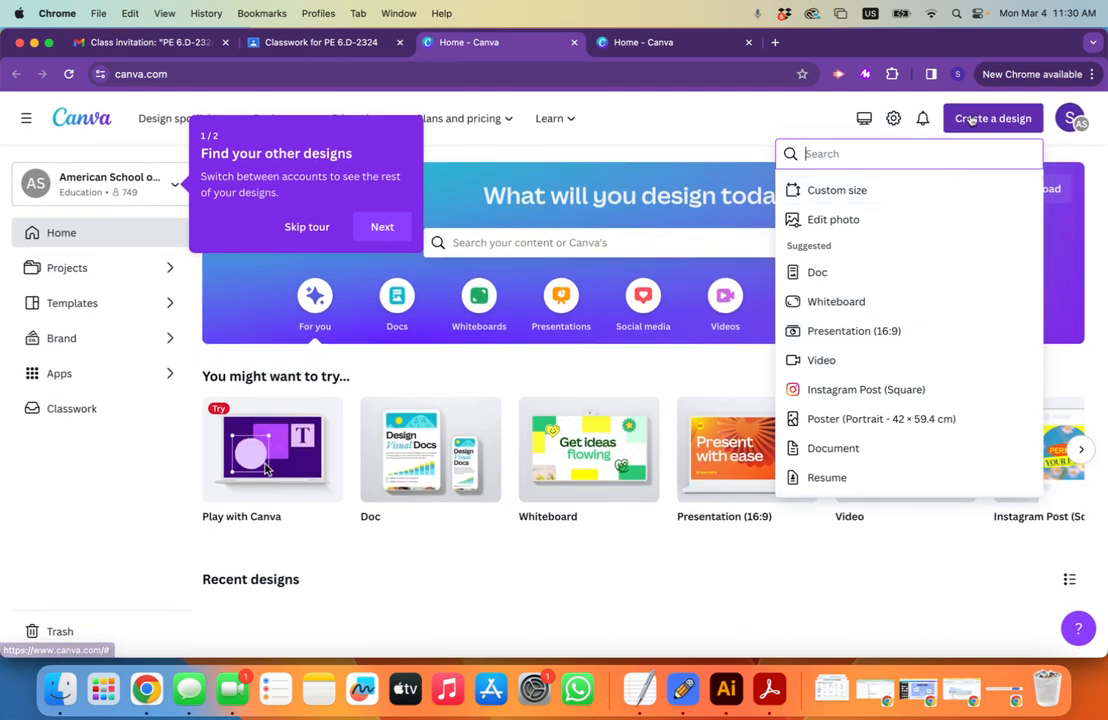
click(879, 191)
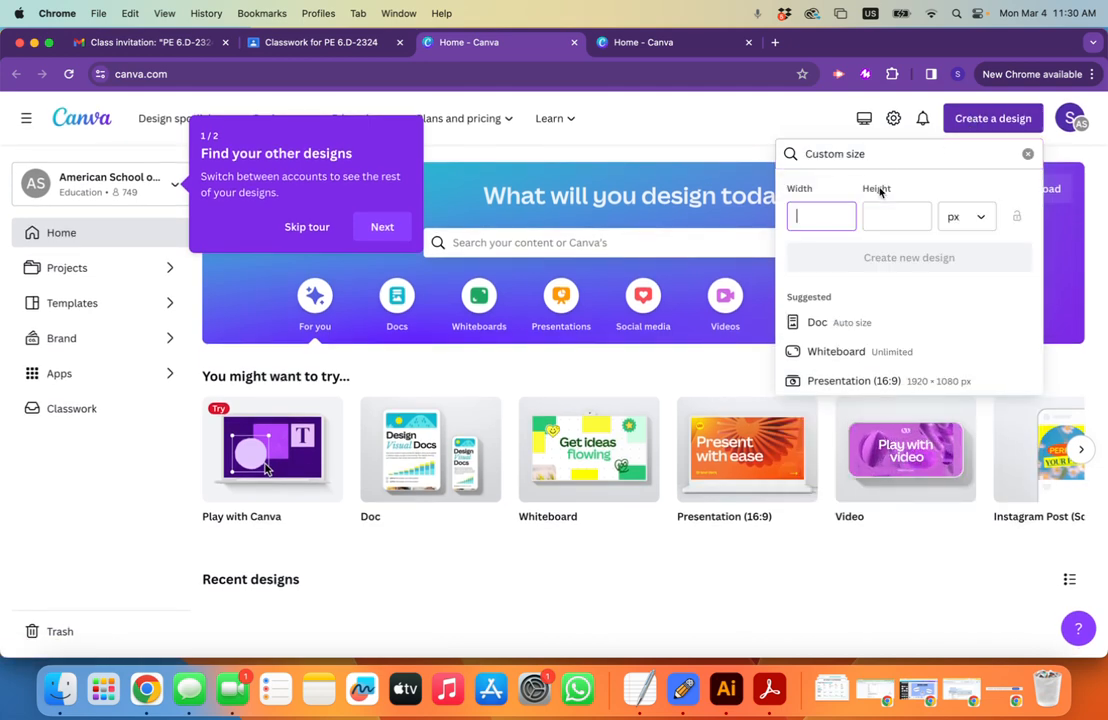
scroll(881, 195, down, 1)
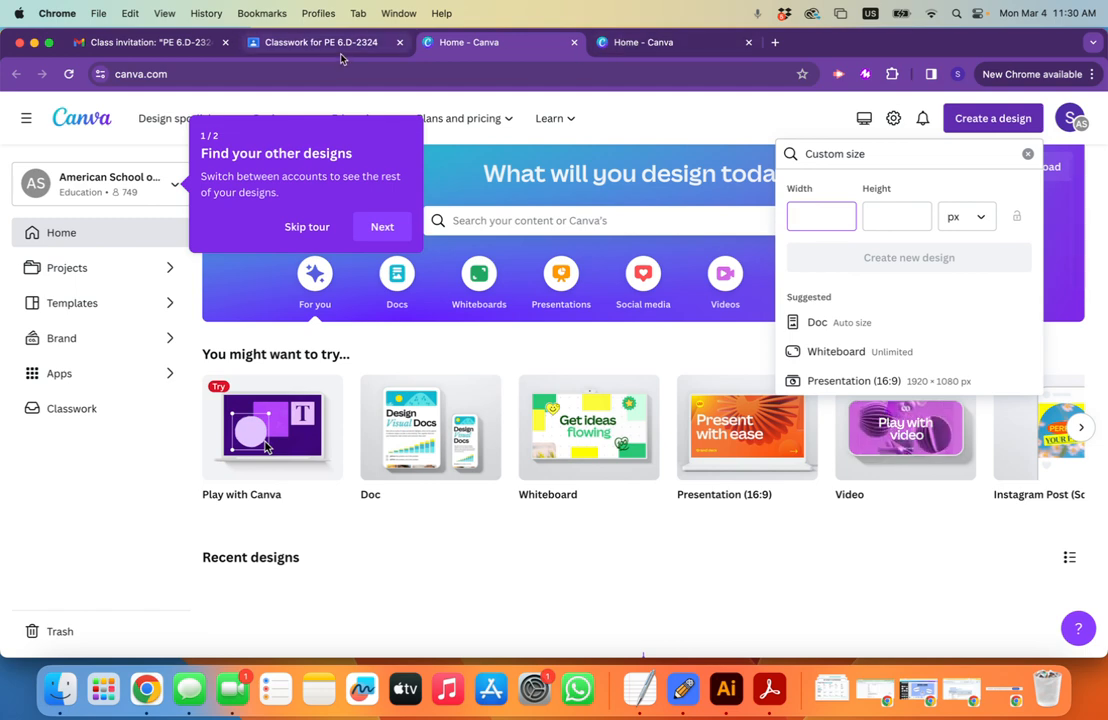
- Recheck the page size in the assignment and create the custom design at 42 cm wide by 29.7 cm high
click(300, 42)
click(521, 347)
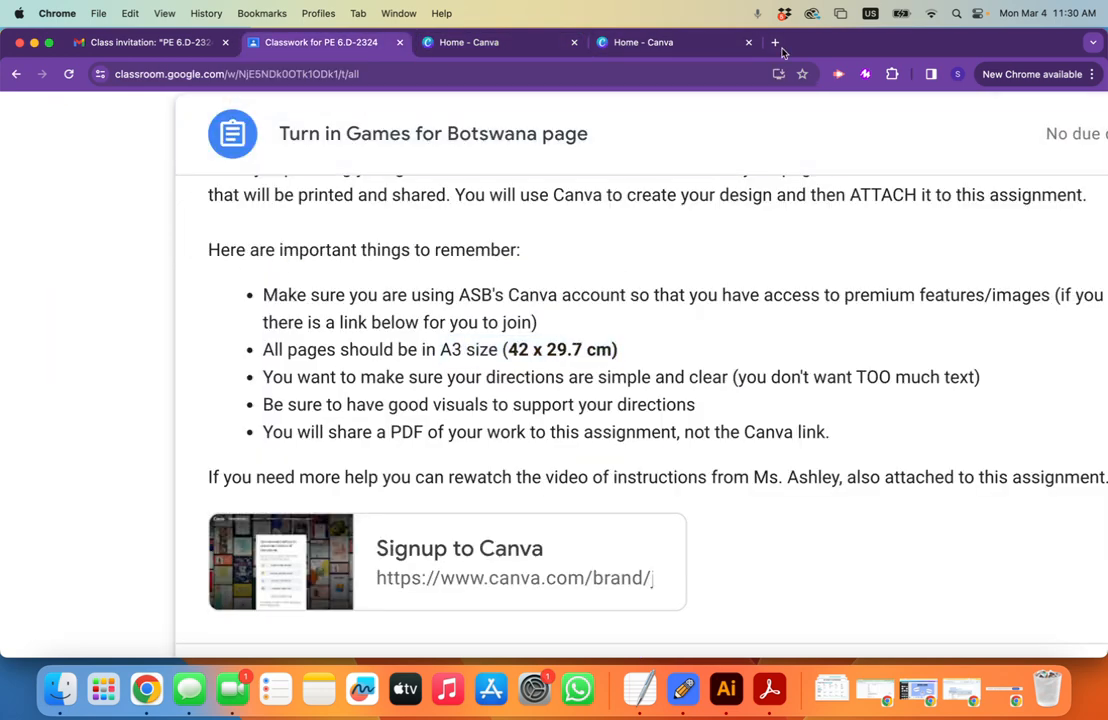
click(423, 42)
text(42)
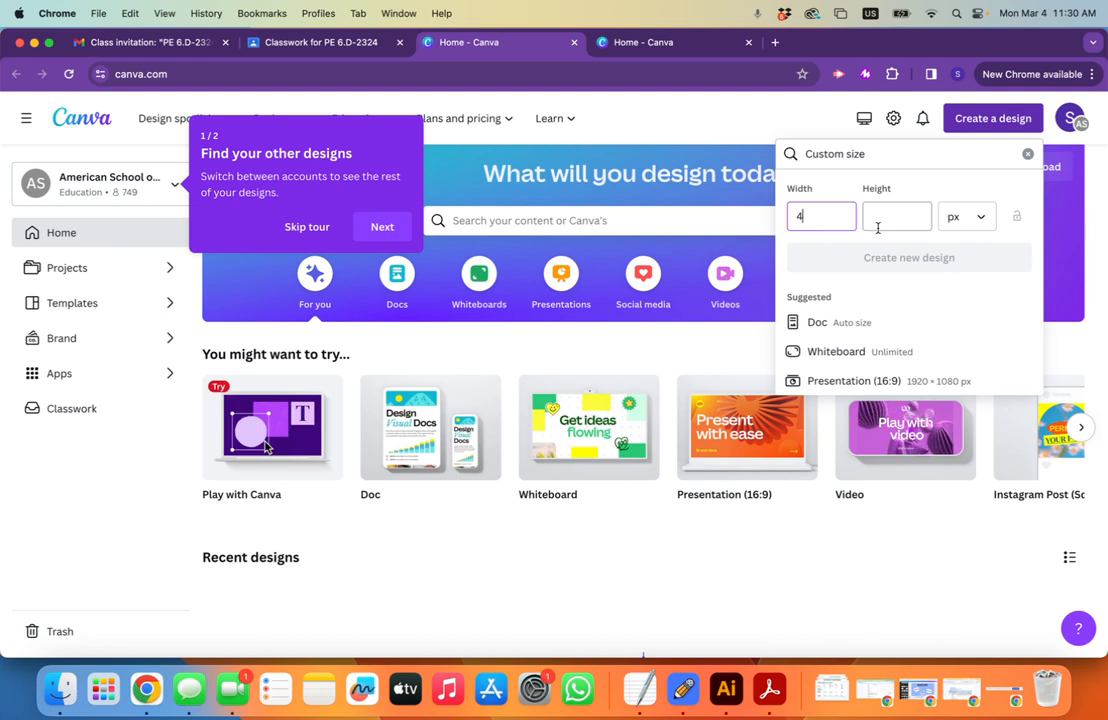
click(980, 217)
click(890, 345)
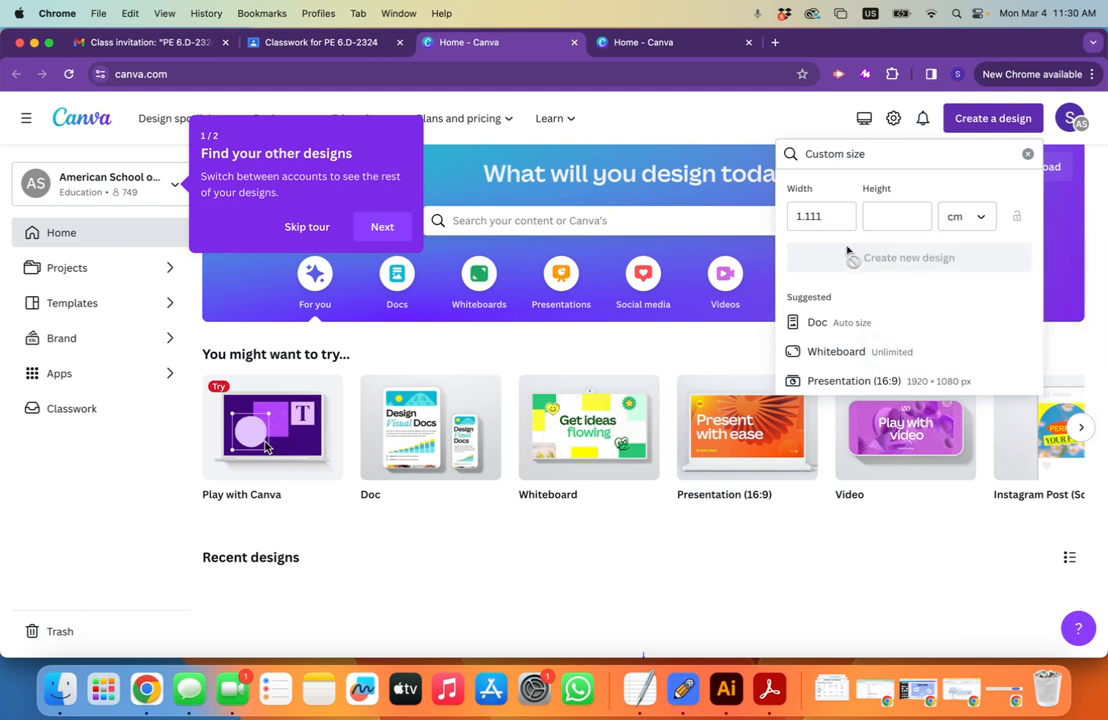
drag(836, 225, 786, 216)
text(42)
key(Tab)
text(29.7)
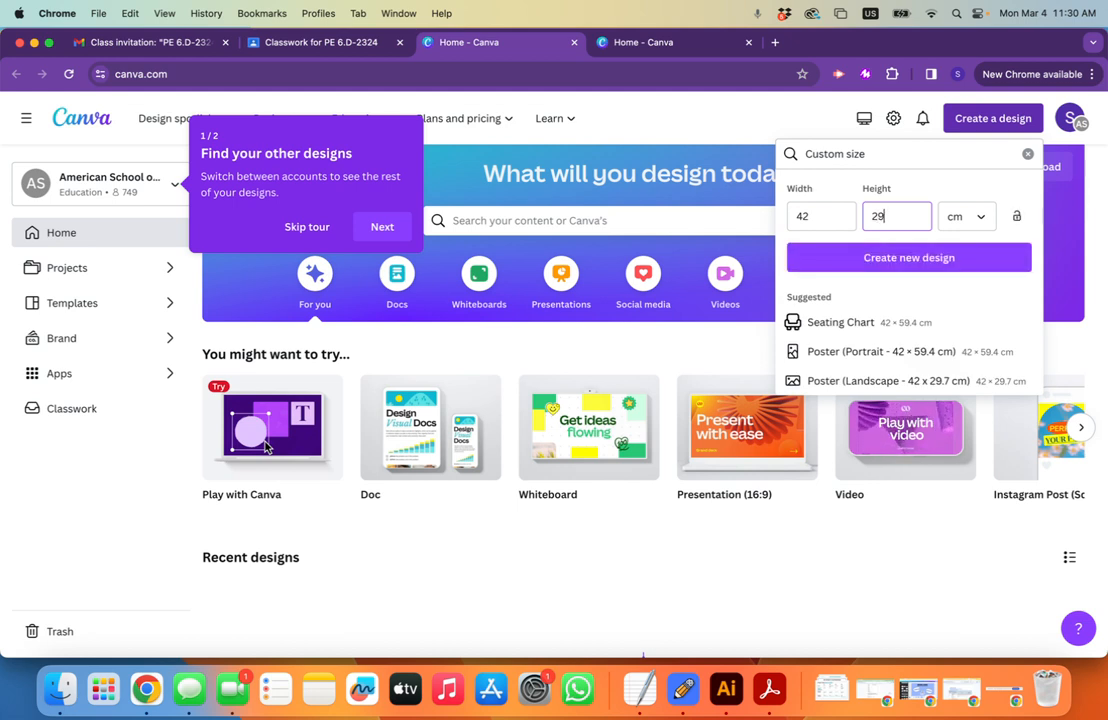
click(922, 258)
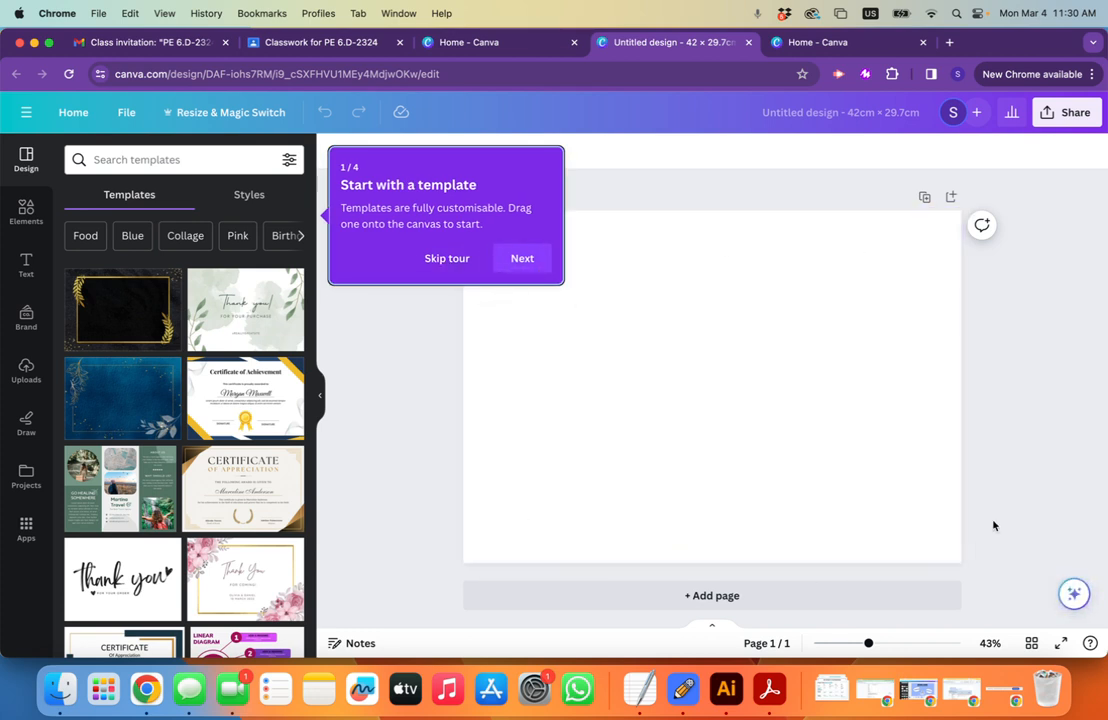
- Skip the editor tour and search the templates for "step by step infographic"
click(445, 259)
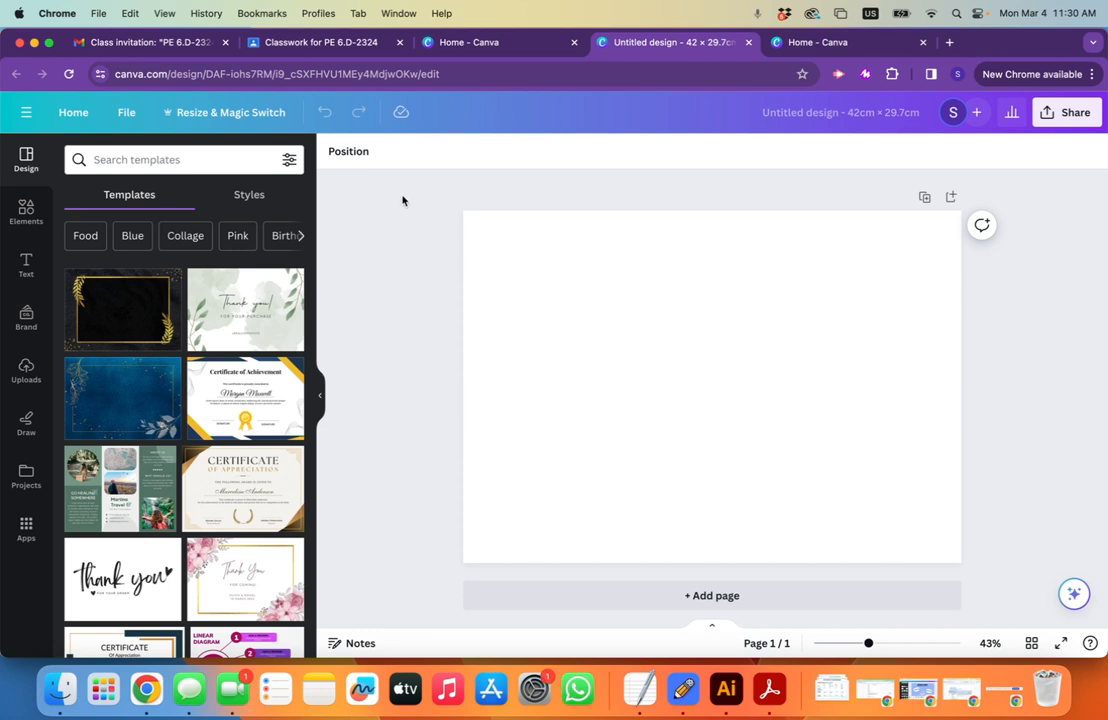
click(184, 160)
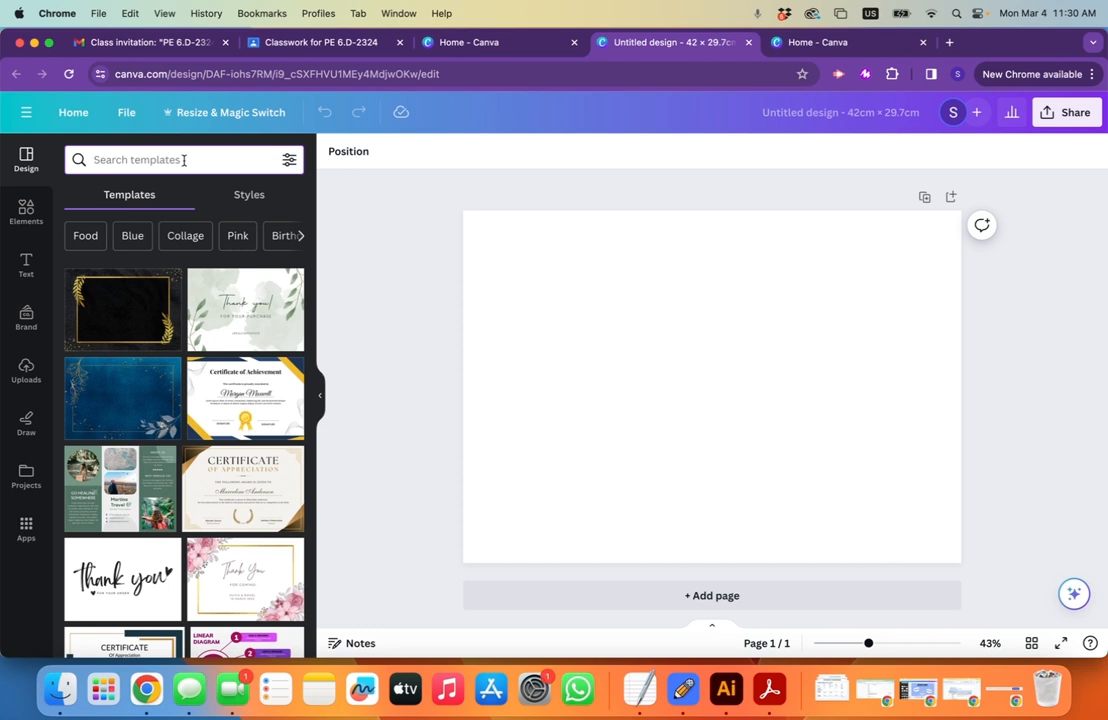
text(step b)
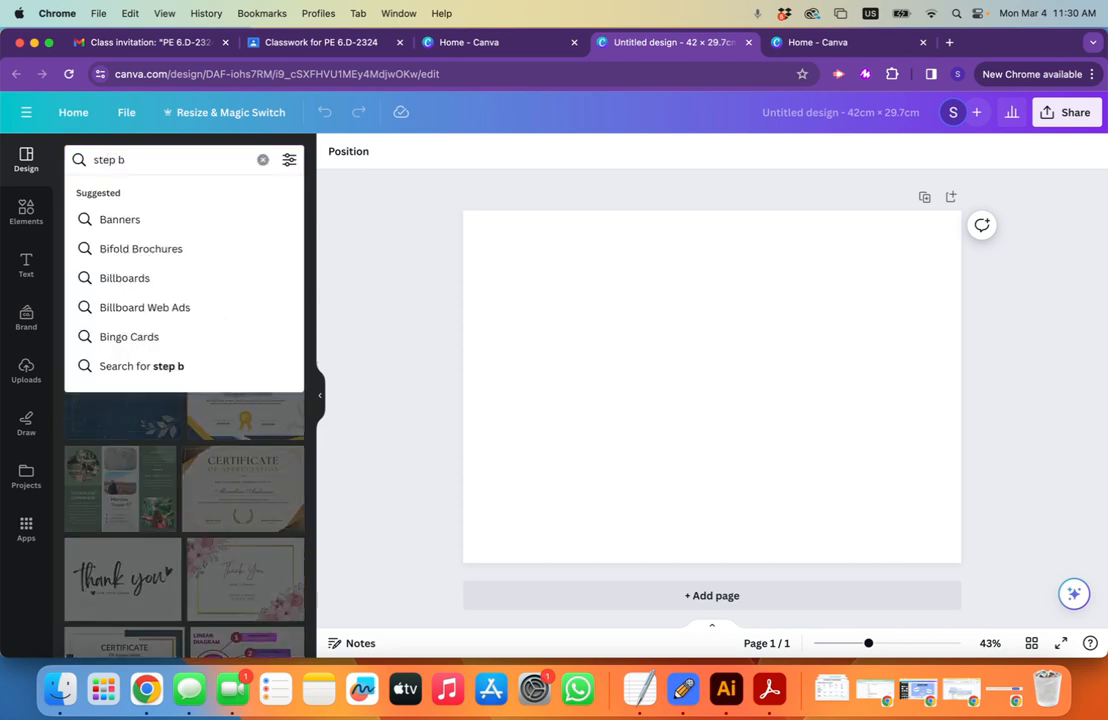
text(y step infographic)
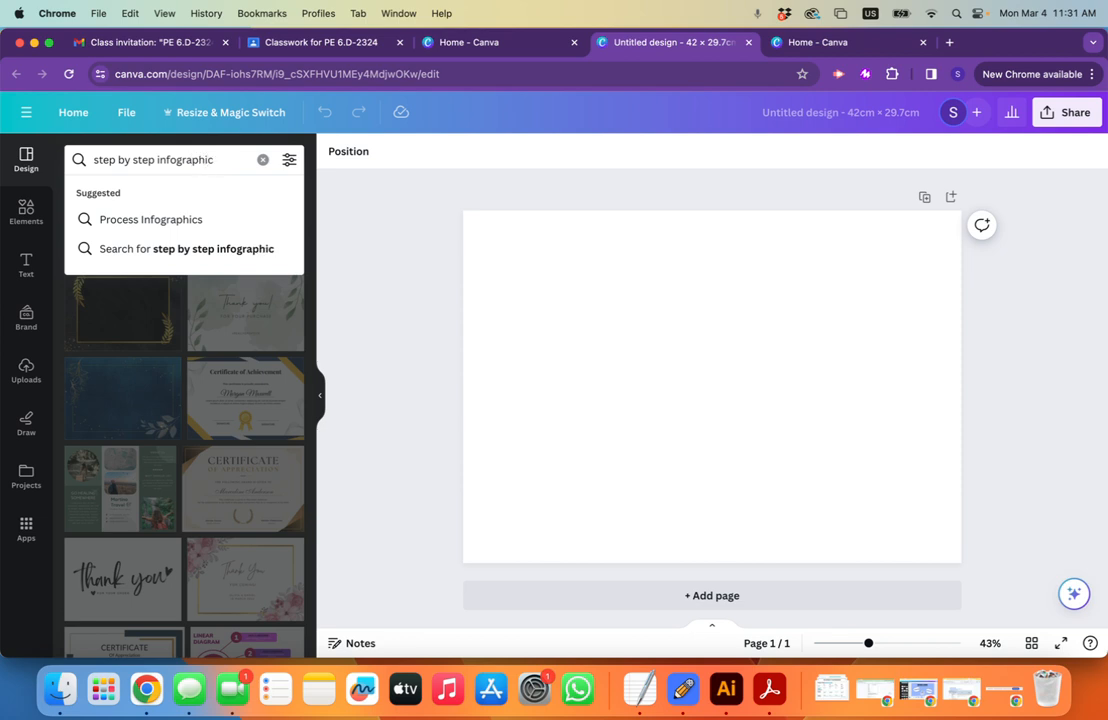
key(Return)
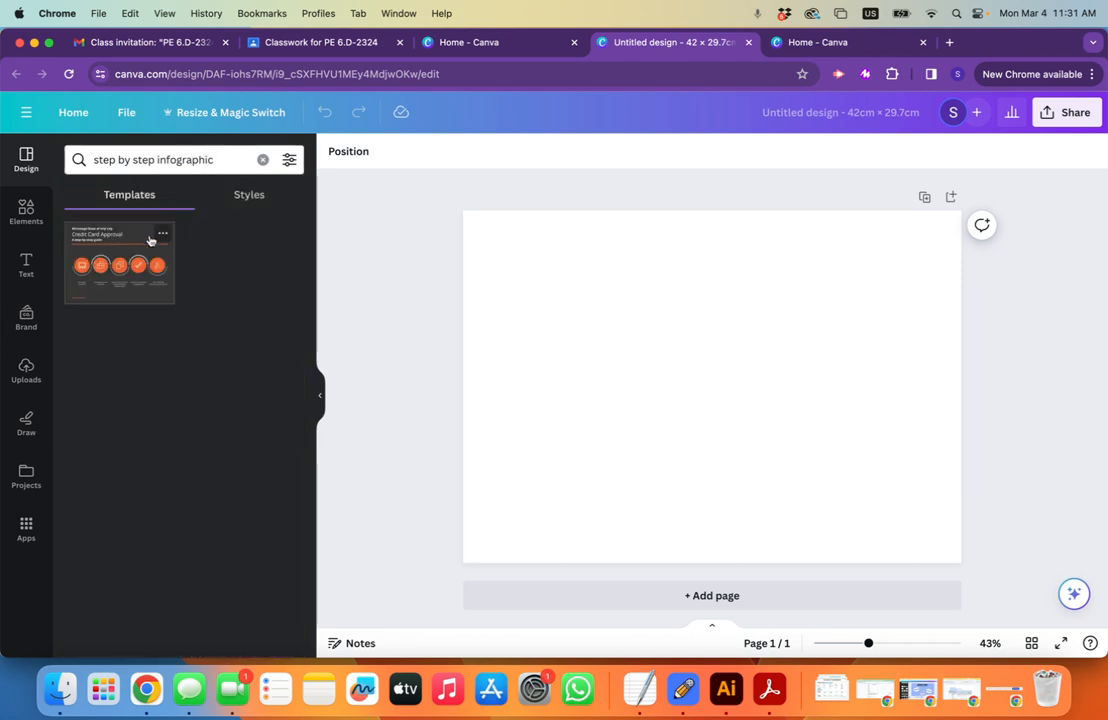
- Search the templates for "infographic" instead and look through the suggested layouts
click(220, 156)
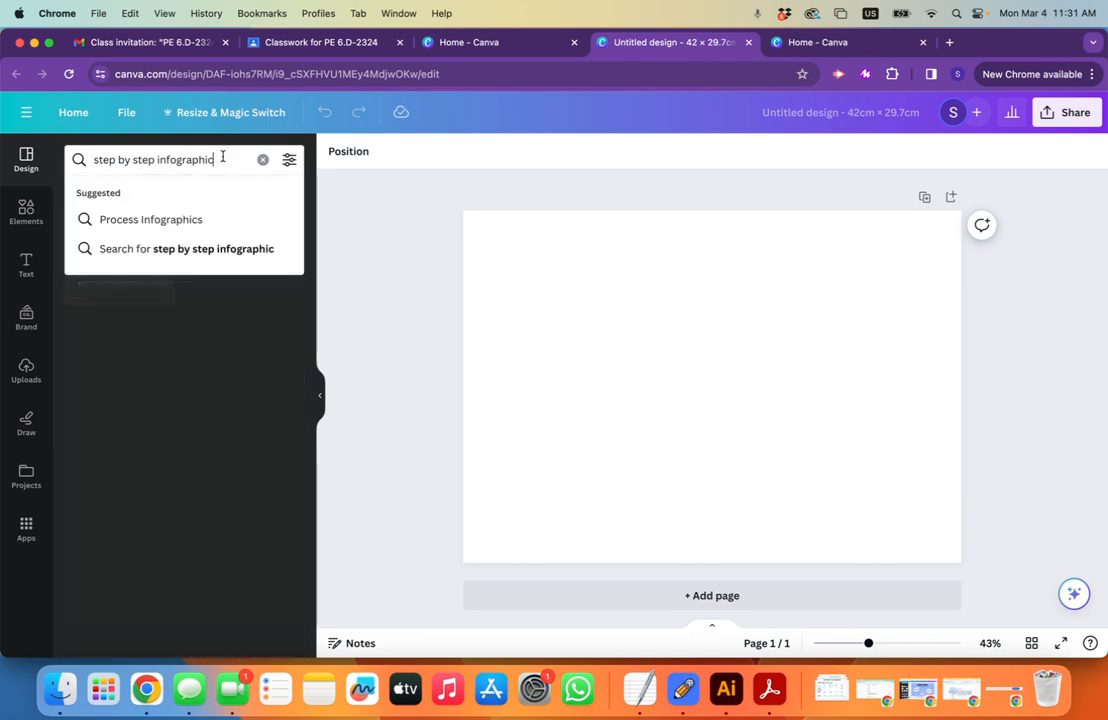
drag(220, 156, 93, 158)
text(infographic)
key(Return)
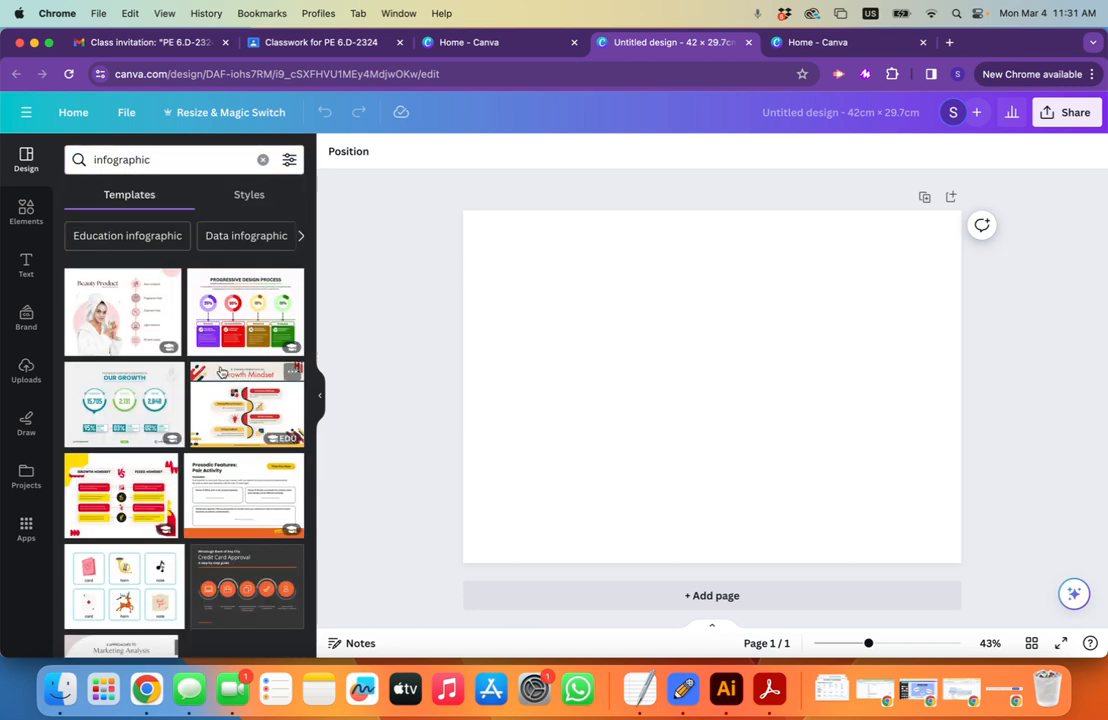
scroll(120, 380, down, 2)
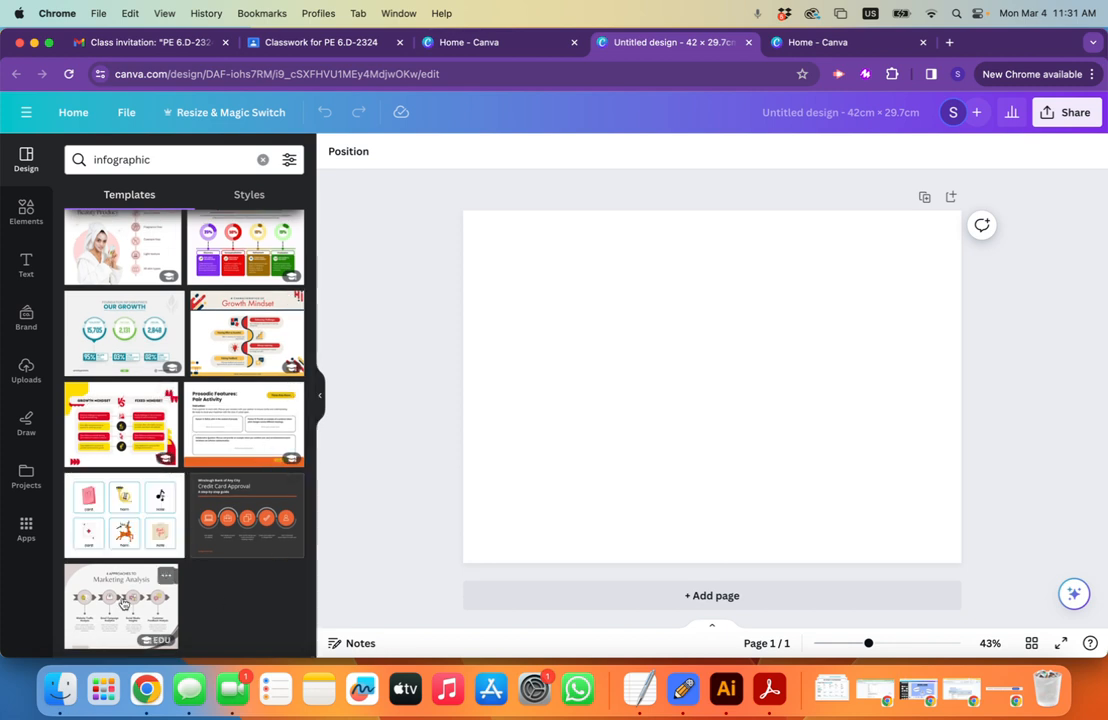
scroll(208, 336, up, 2)
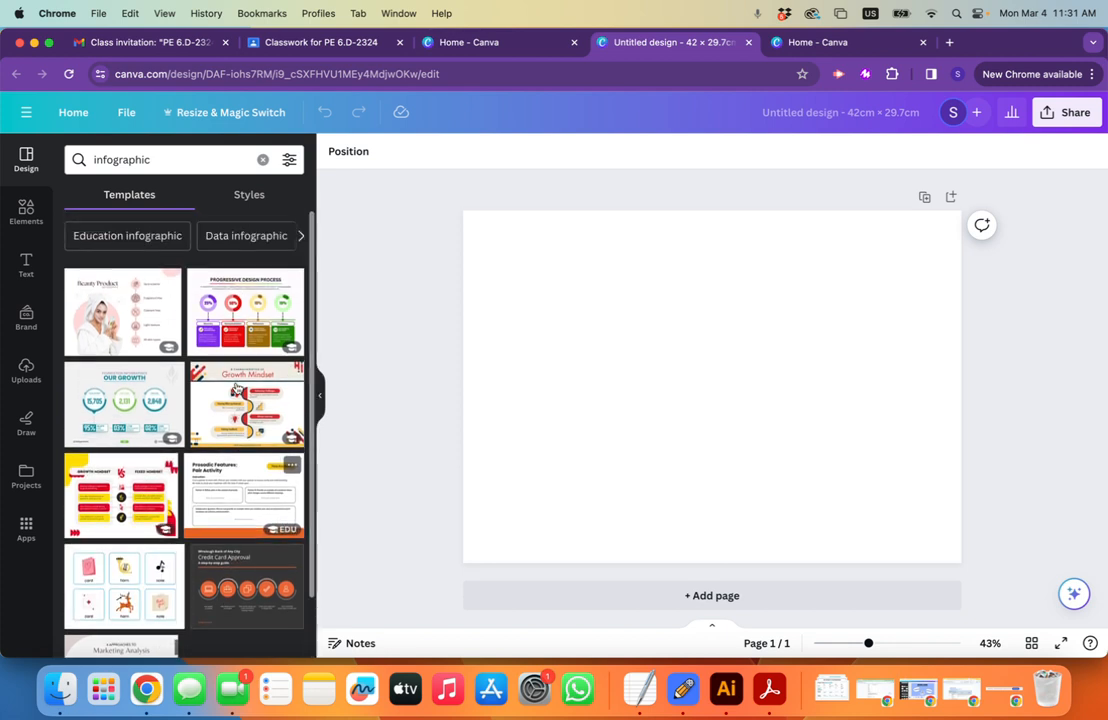
- Search the templates for "sports game" and browse the suggested designs
click(92, 159)
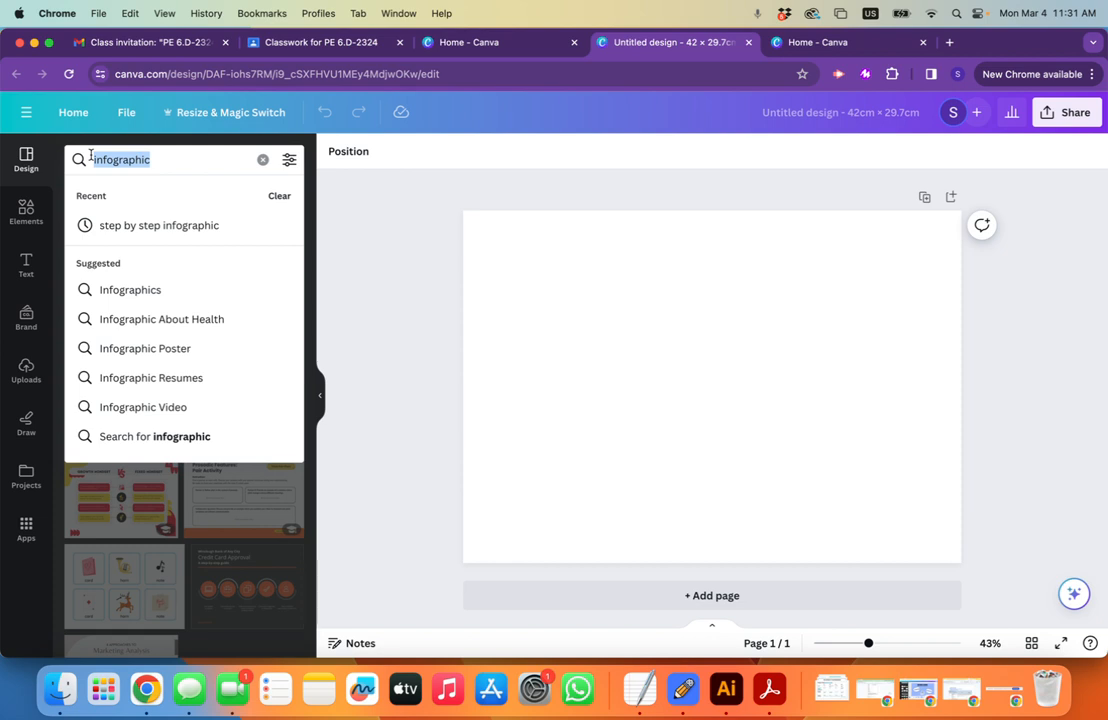
text(sports game)
key(Return)
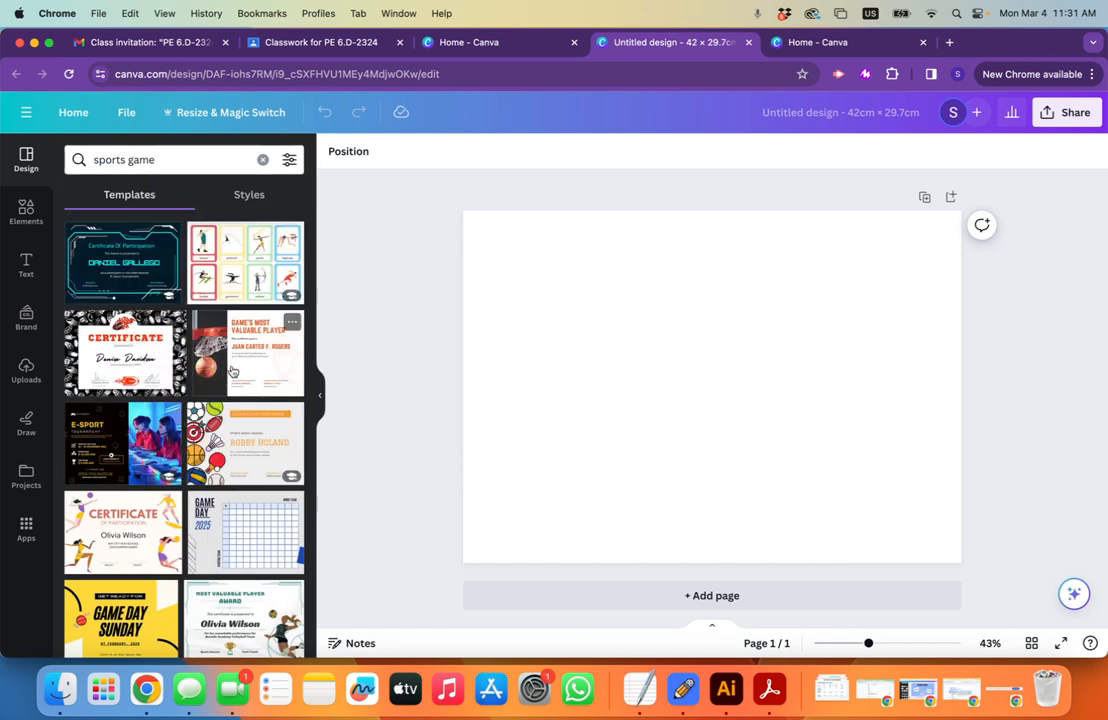
scroll(248, 370, down, 2)
scroll(248, 370, down, 2)
scroll(233, 469, down, 4)
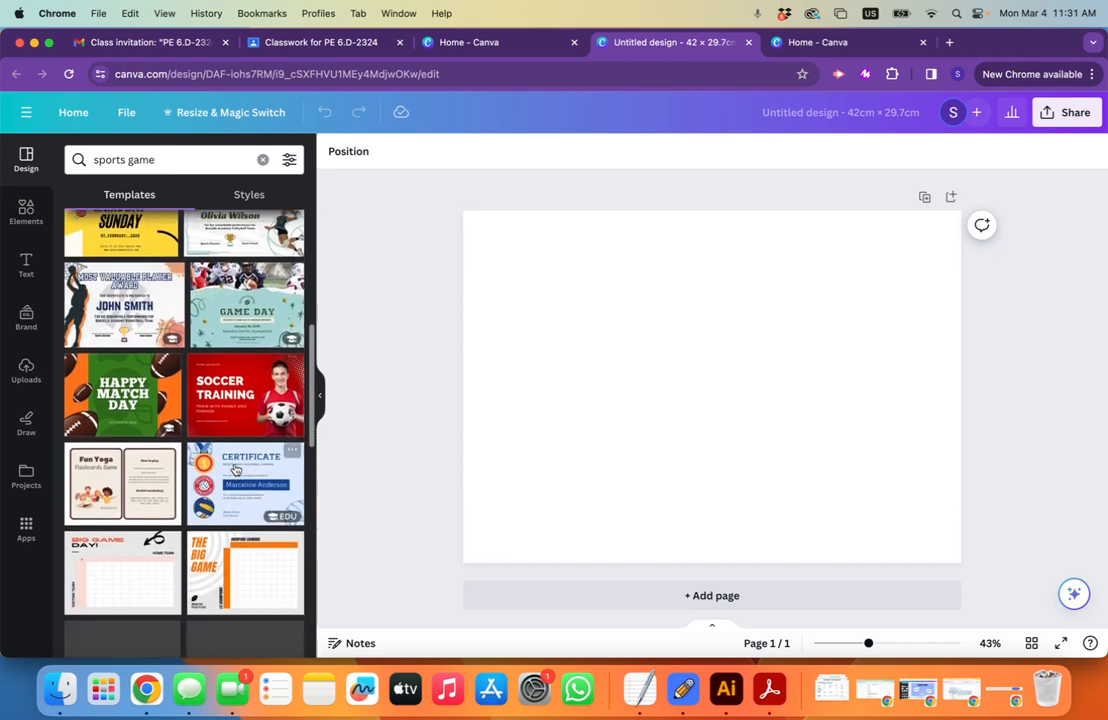
scroll(233, 469, down, 10)
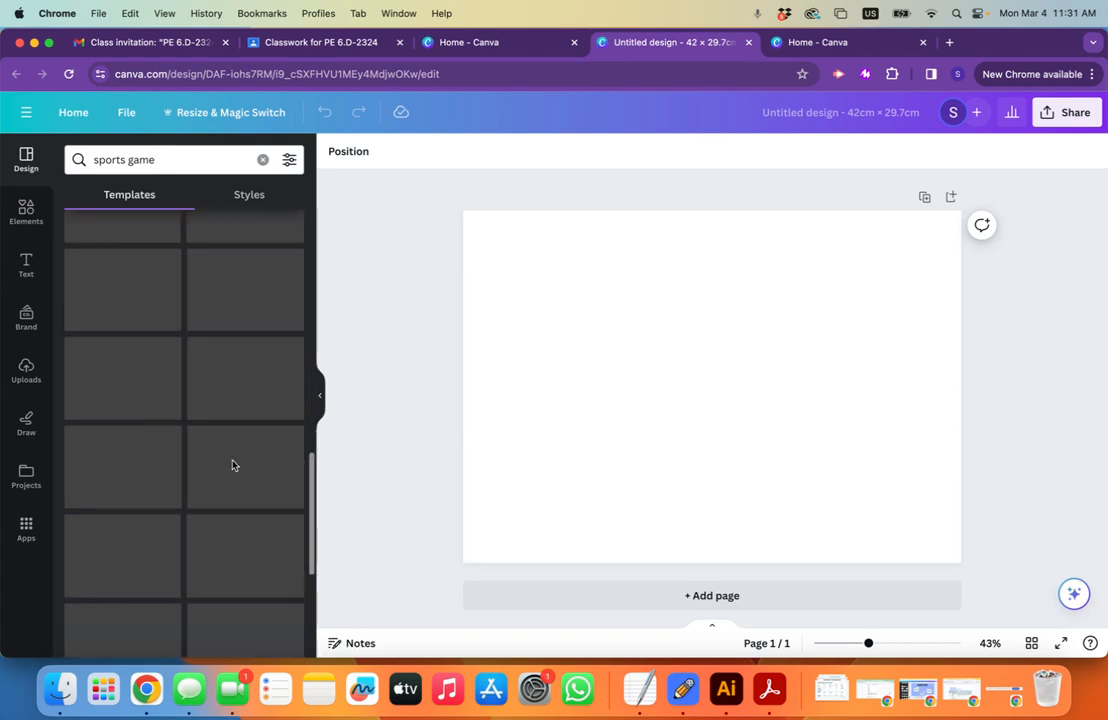
- Switch to the "White Simple How to Learn Faster Infographic" design in the other browser window and enlarge its heading area
key(ctrl+Up)
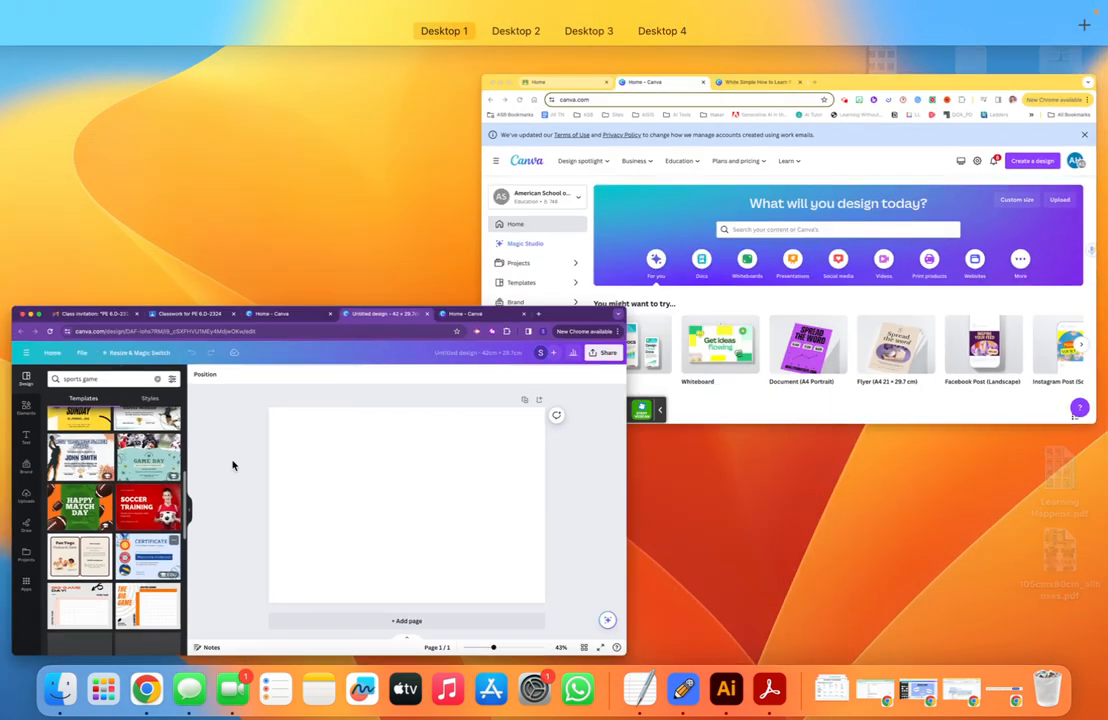
click(712, 283)
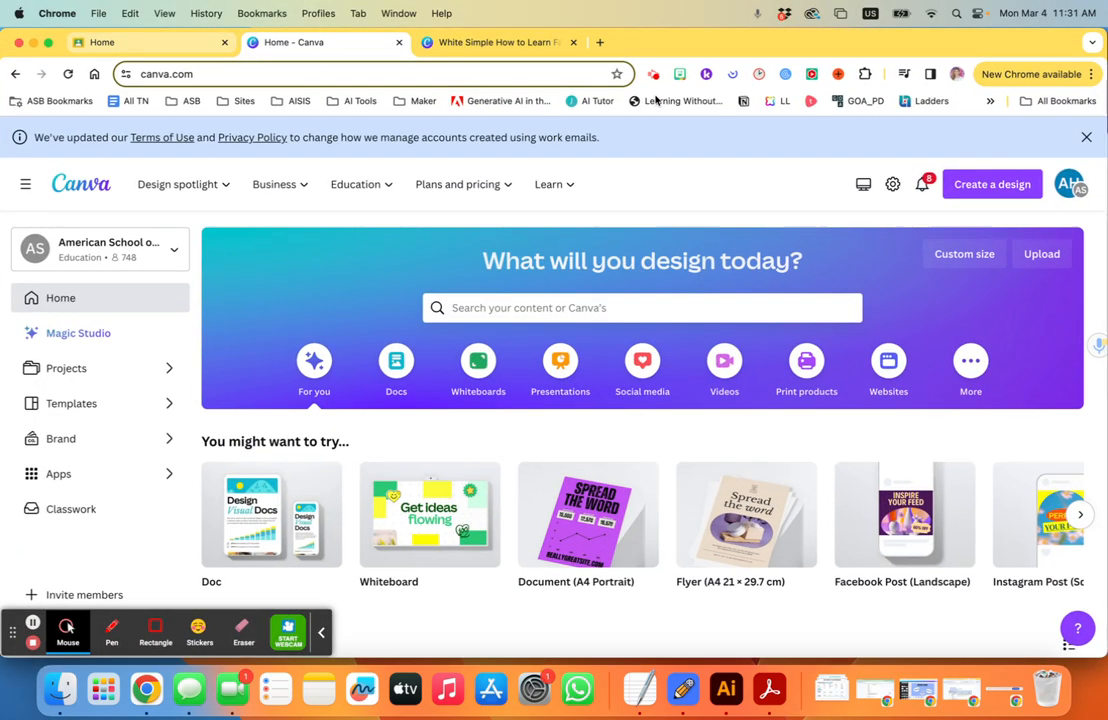
click(490, 42)
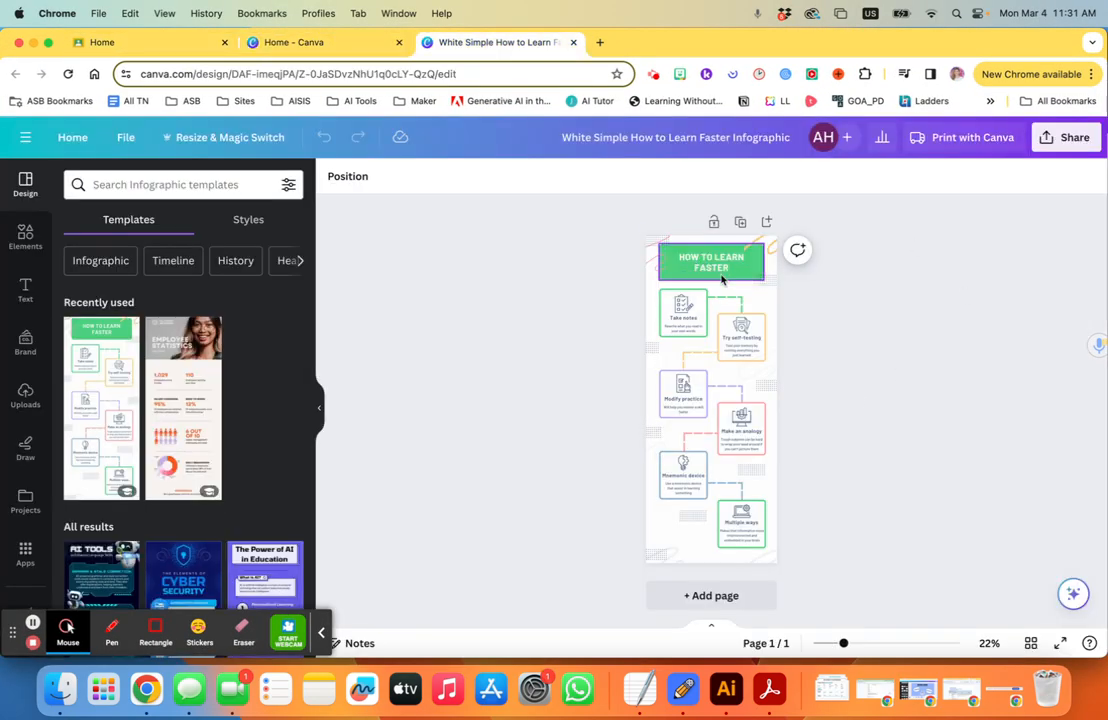
drag(843, 645, 877, 643)
scroll(807, 524, up, 1)
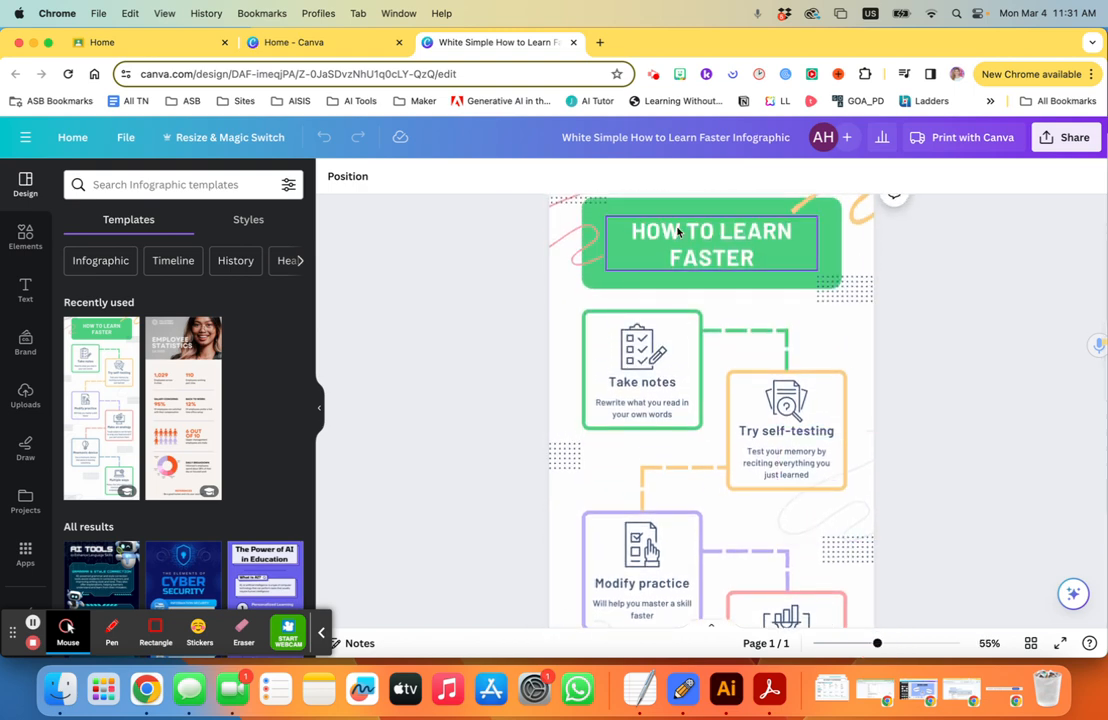
- Replace the infographic's heading text with "Learn how to play softball."
triple_click(680, 231)
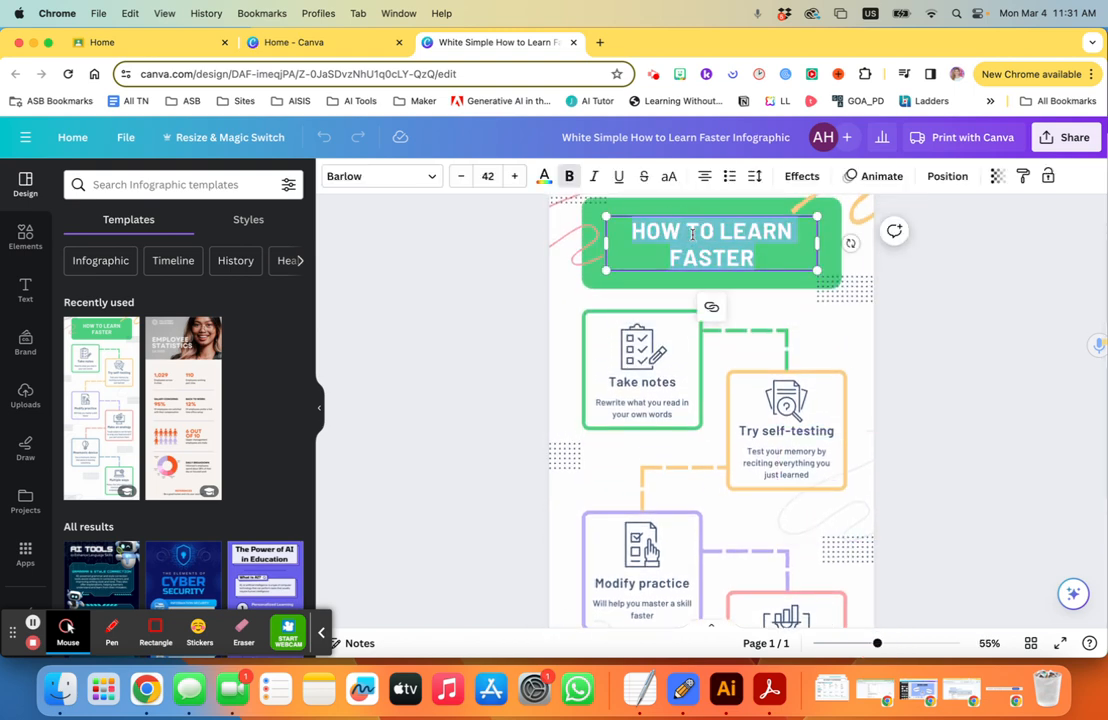
text(Learning)
key(BackSpace)
key(BackSpace)
key(BackSpace)
text(how to)
text(y softwa)
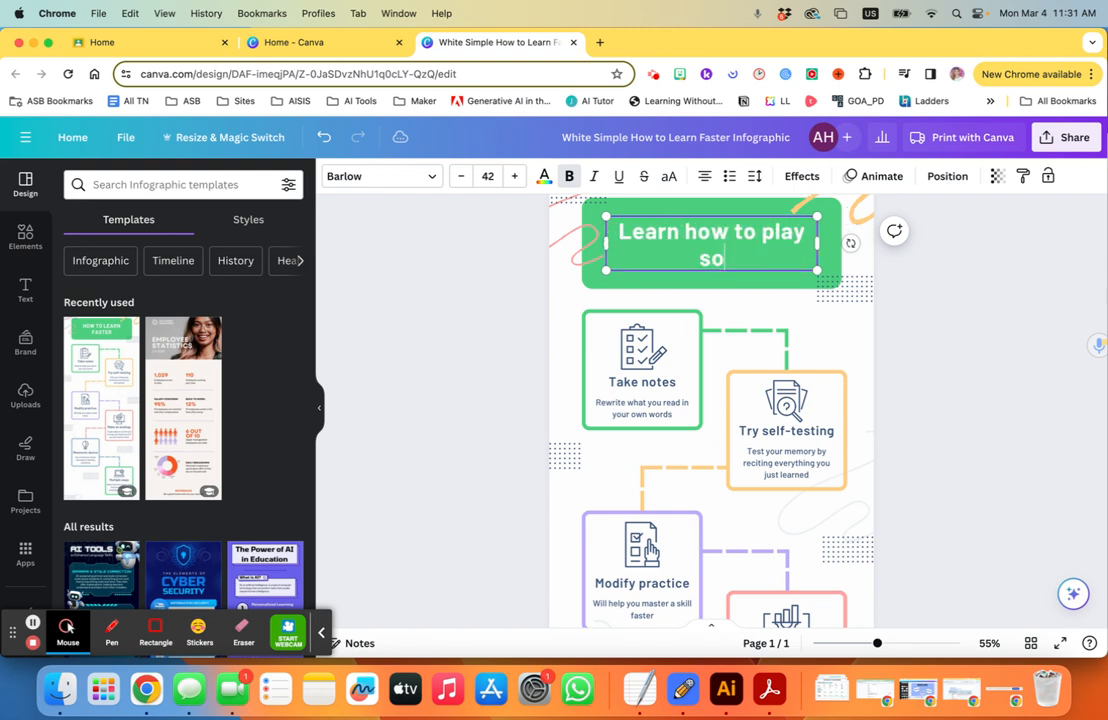
key(BackSpace)
key(BackSpace)
text(ball.)
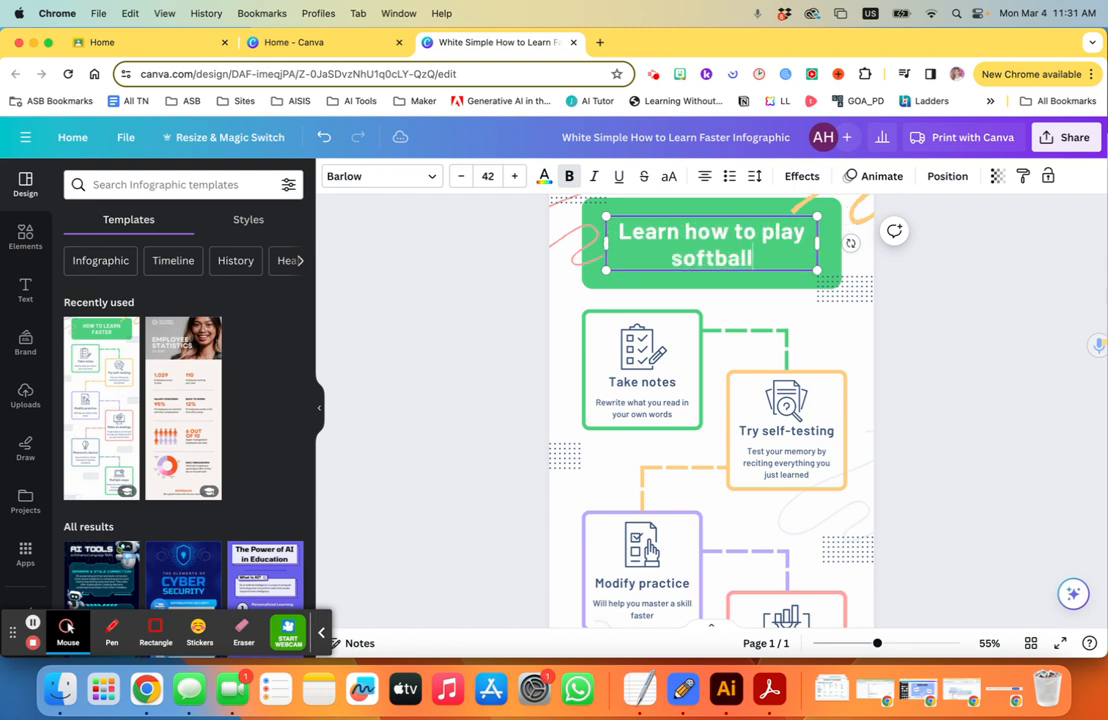
- Examine the infographic's numbered-style text boxes such as "Take notes" and "Try self-testing", and its overall layout
click(631, 401)
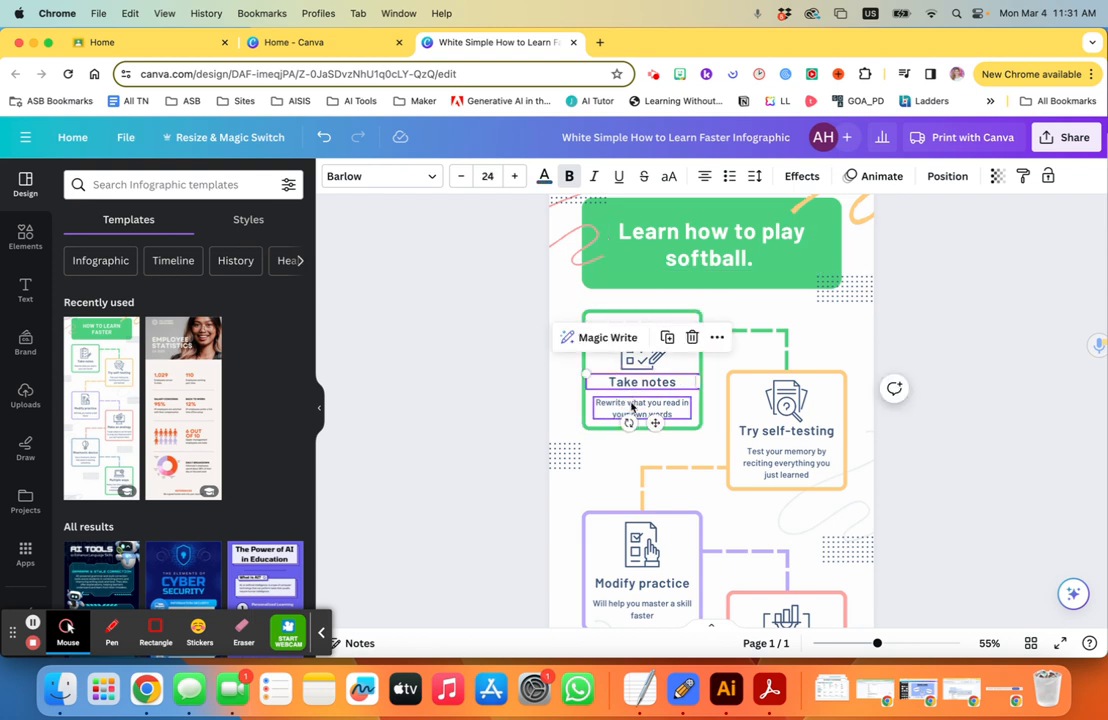
click(485, 321)
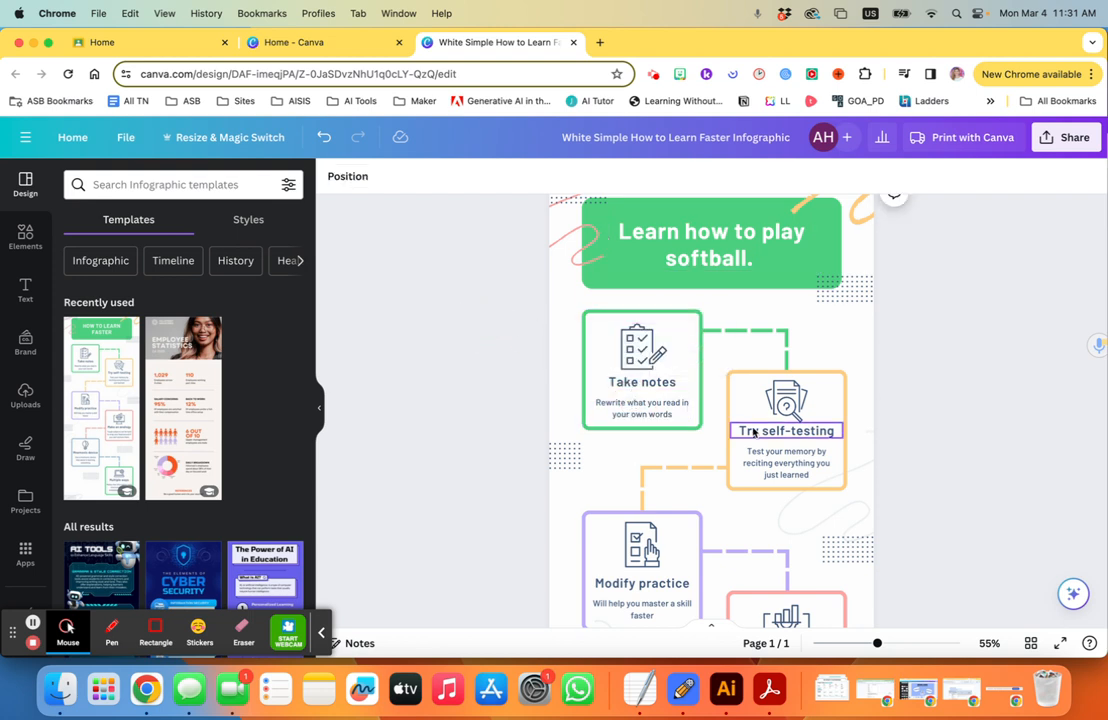
scroll(720, 400, up, 2)
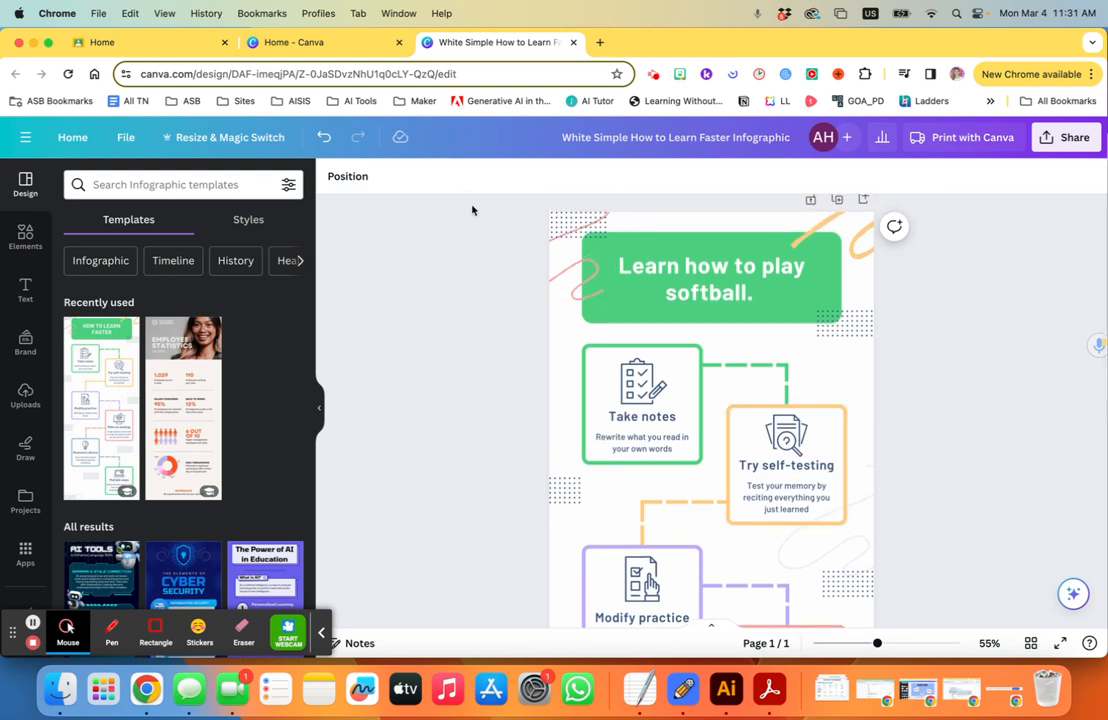
scroll(650, 350, down, 1)
drag(877, 643, 851, 643)
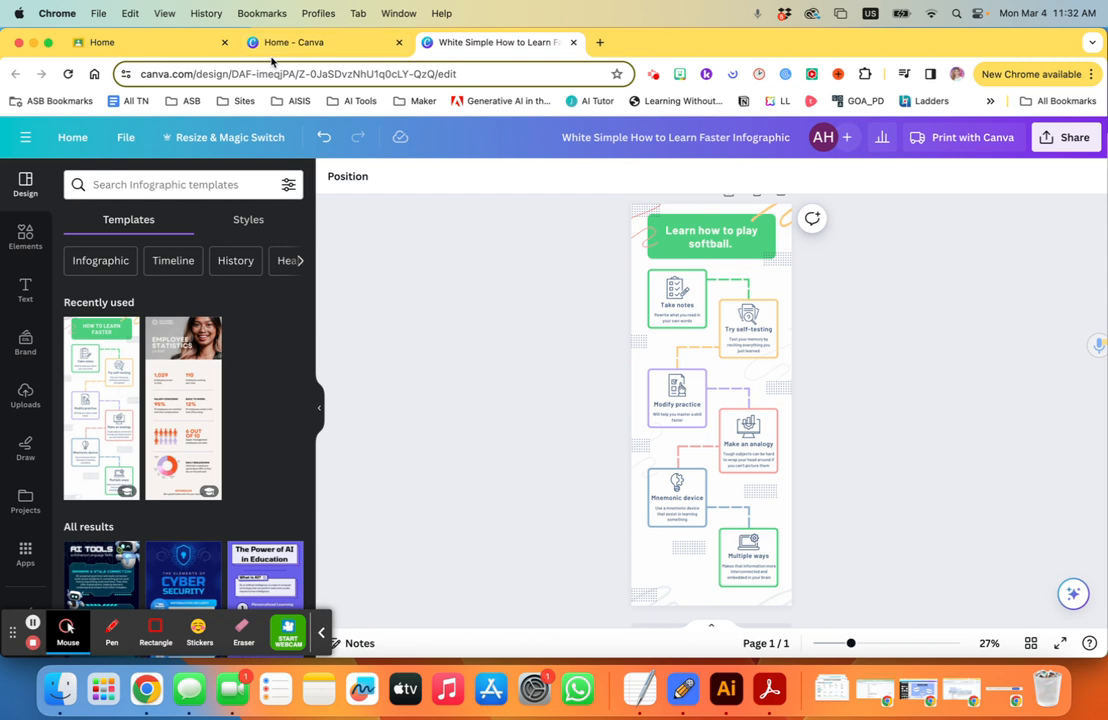
- Collapse the template sidebar, start a custom-size resize of the infographic in centimetres and begin replacing its width
click(324, 413)
key(ctrl+Up)
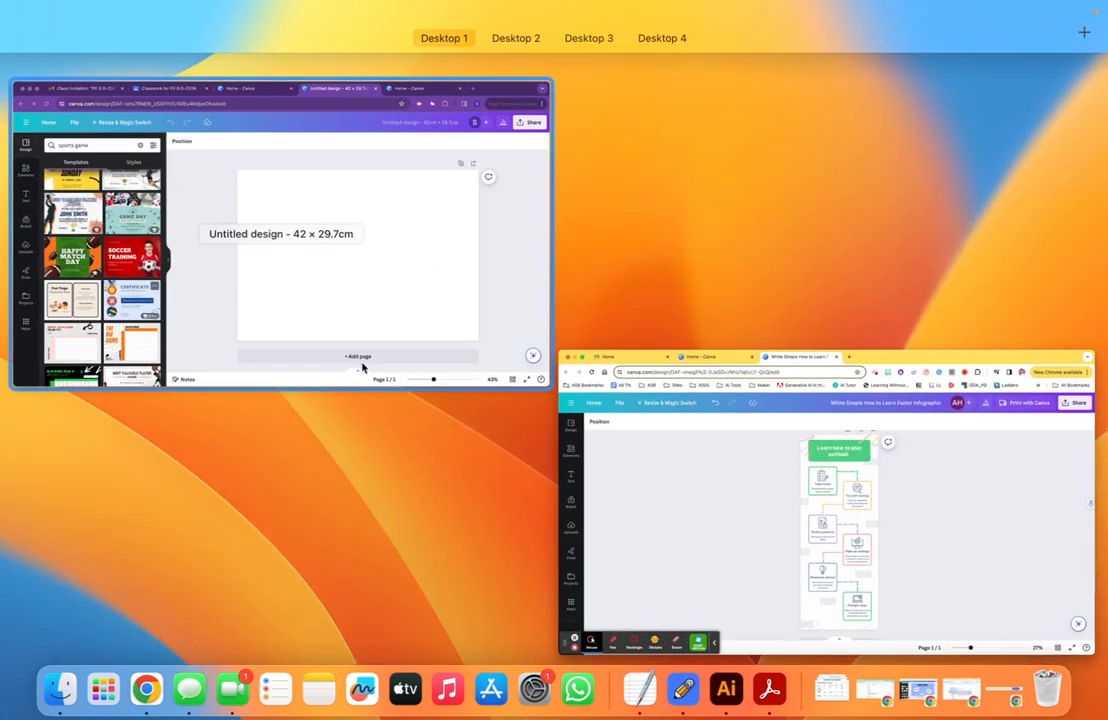
click(734, 507)
click(210, 137)
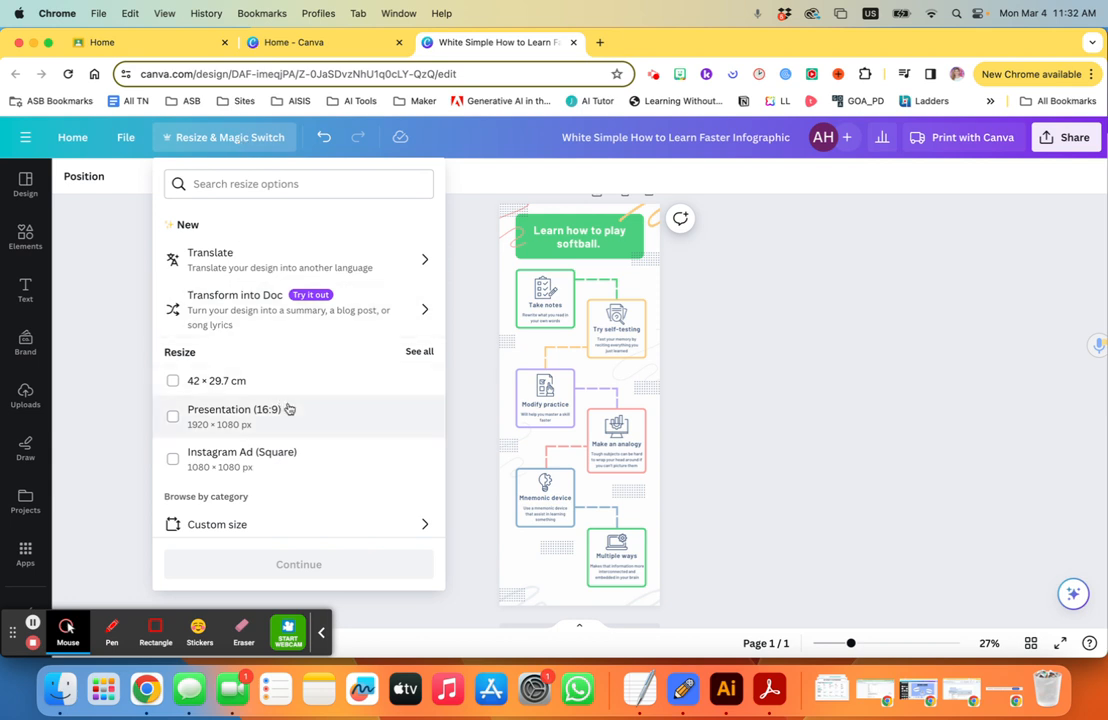
click(371, 533)
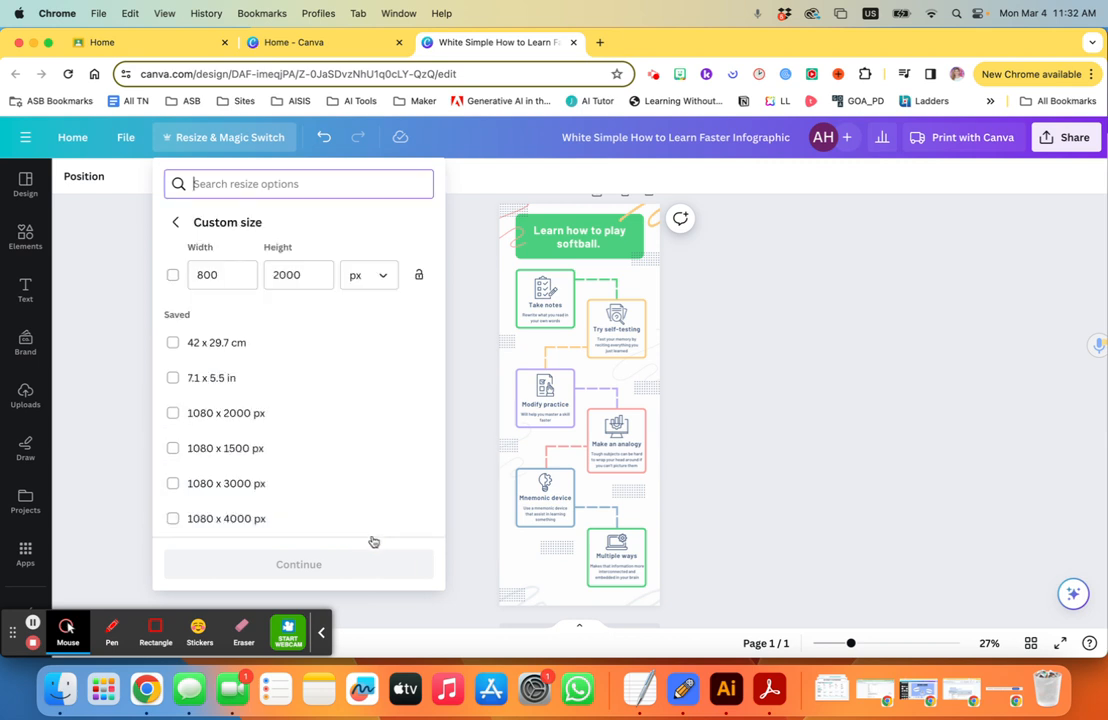
click(346, 279)
click(364, 403)
drag(236, 274, 187, 279)
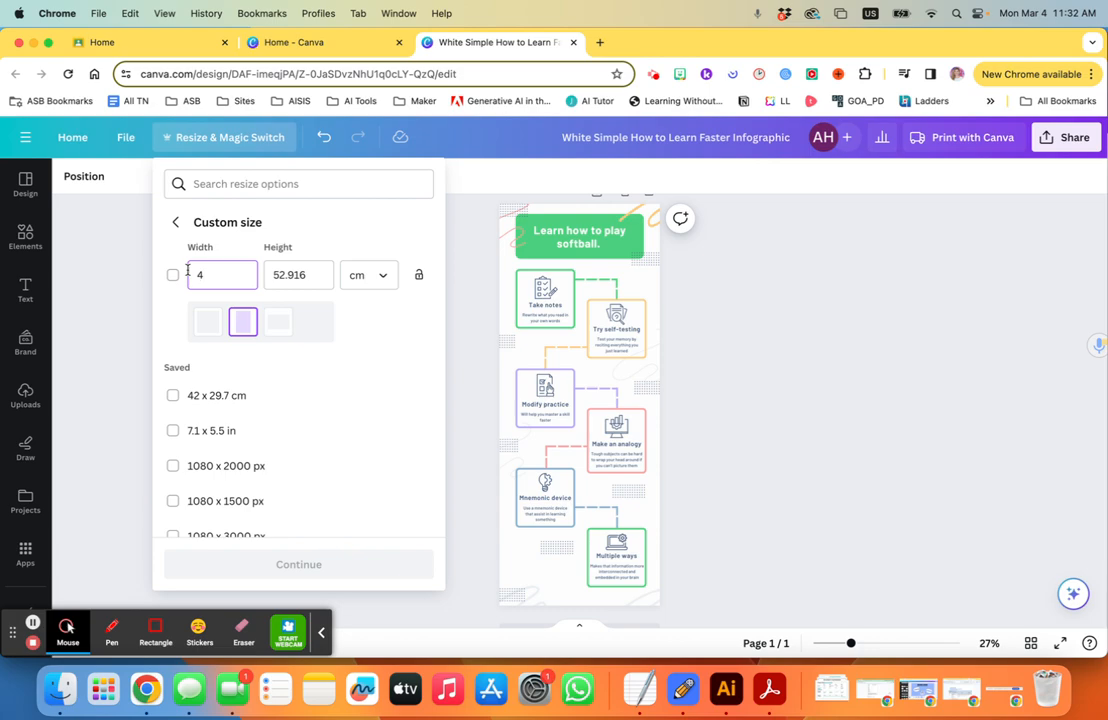
- Recheck the required page size in the "Turn in Games for Botswana page" Classroom assignment
click(158, 42)
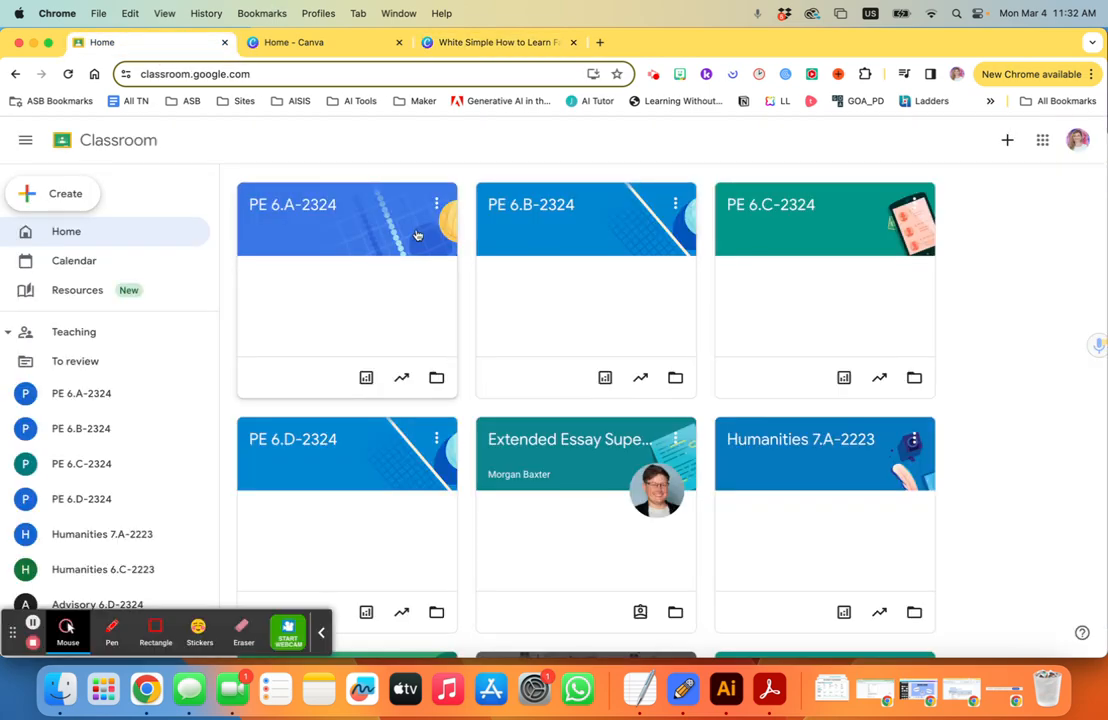
scroll(412, 231, down, 2)
scroll(412, 231, up, 2)
key(ctrl+Up)
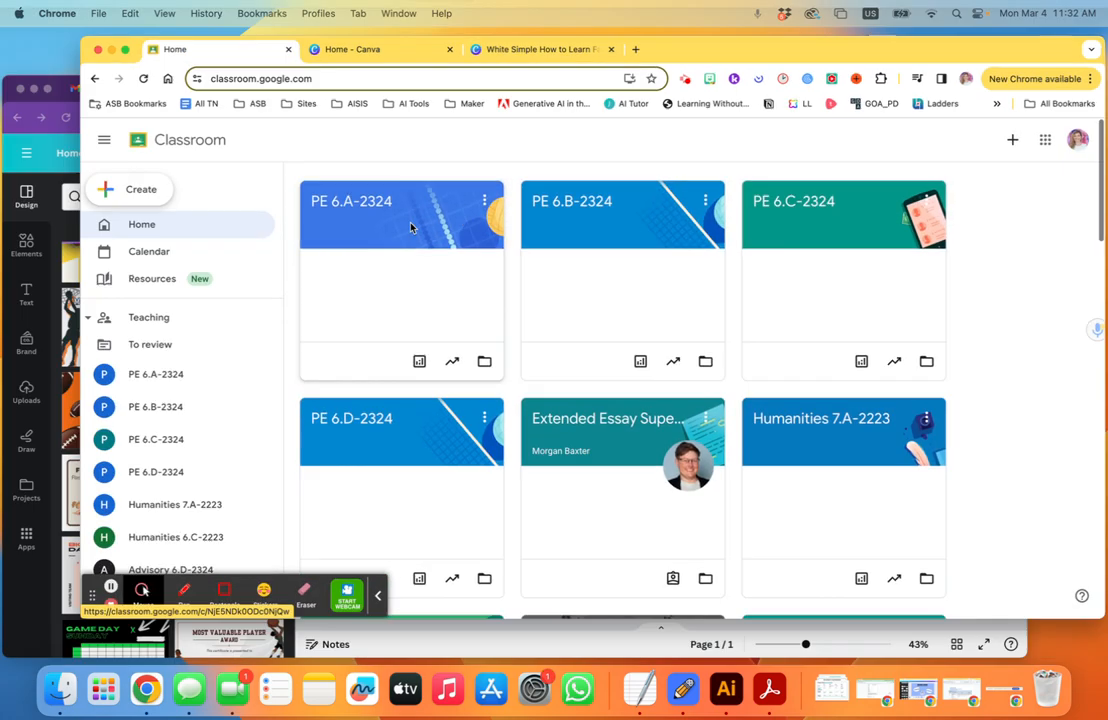
click(421, 380)
click(320, 42)
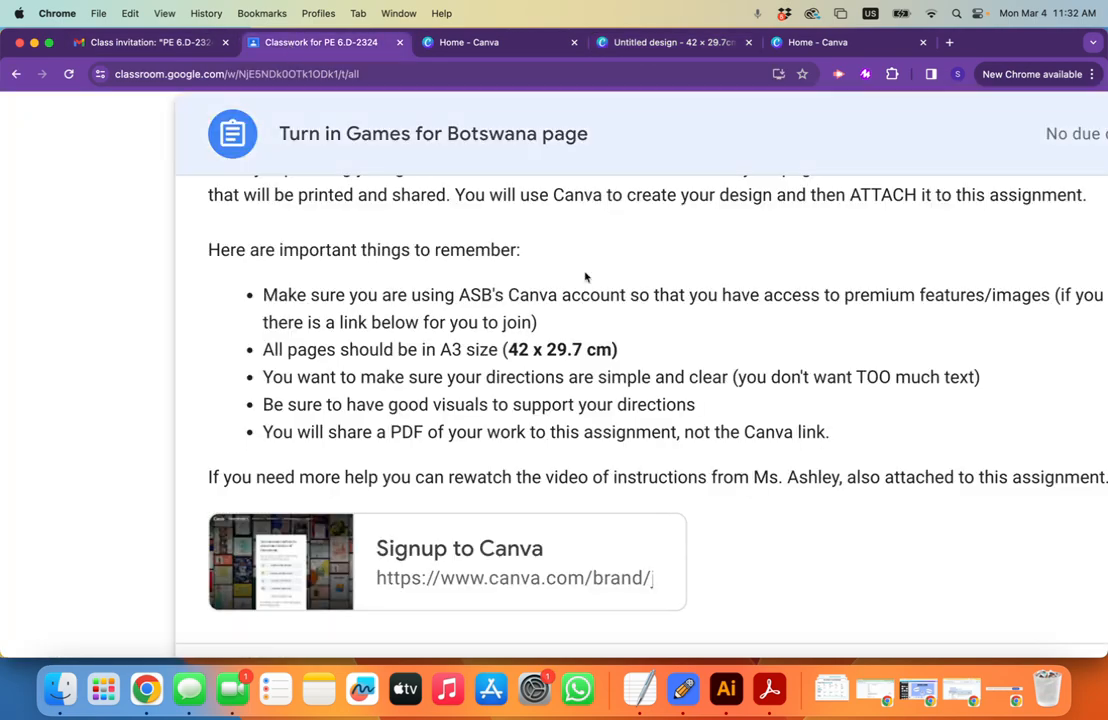
- Switch back to the infographic in Canva and set its custom size to 42 cm wide by 29.7 cm high
key(ctrl+Up)
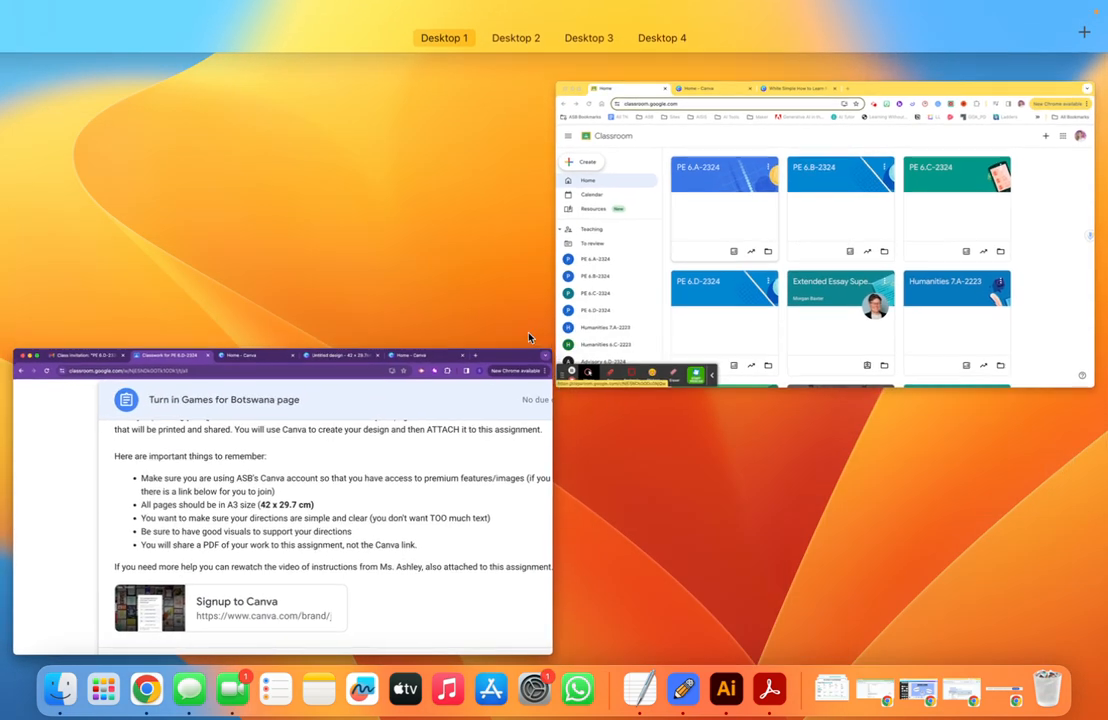
click(564, 366)
click(331, 44)
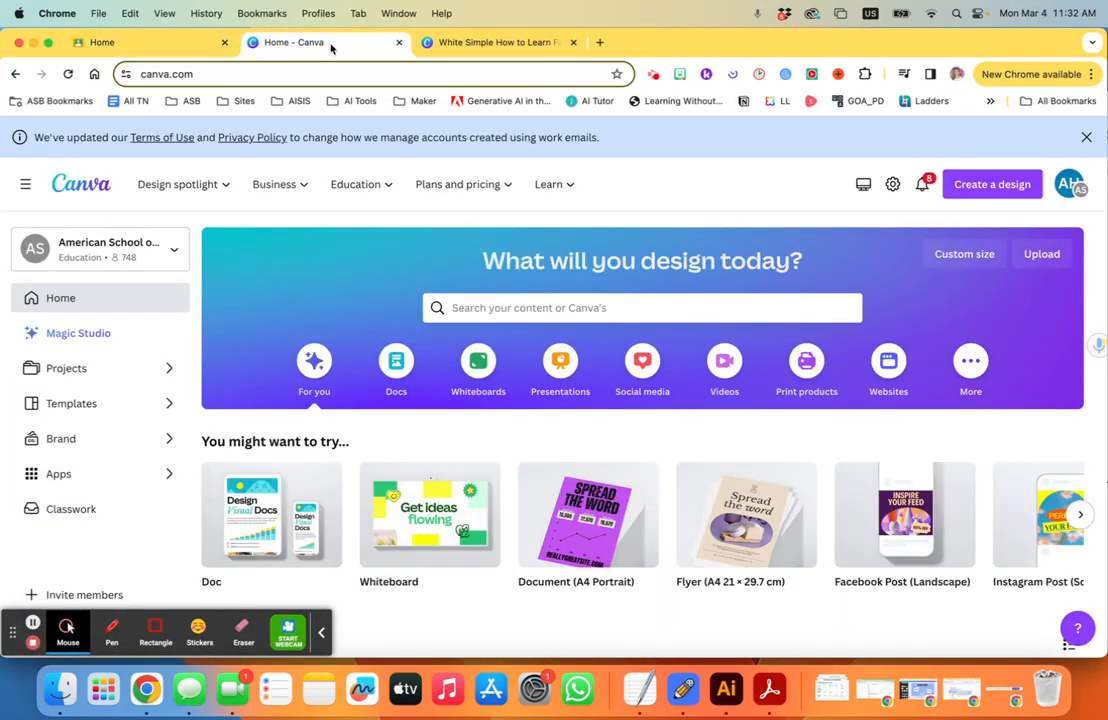
click(465, 44)
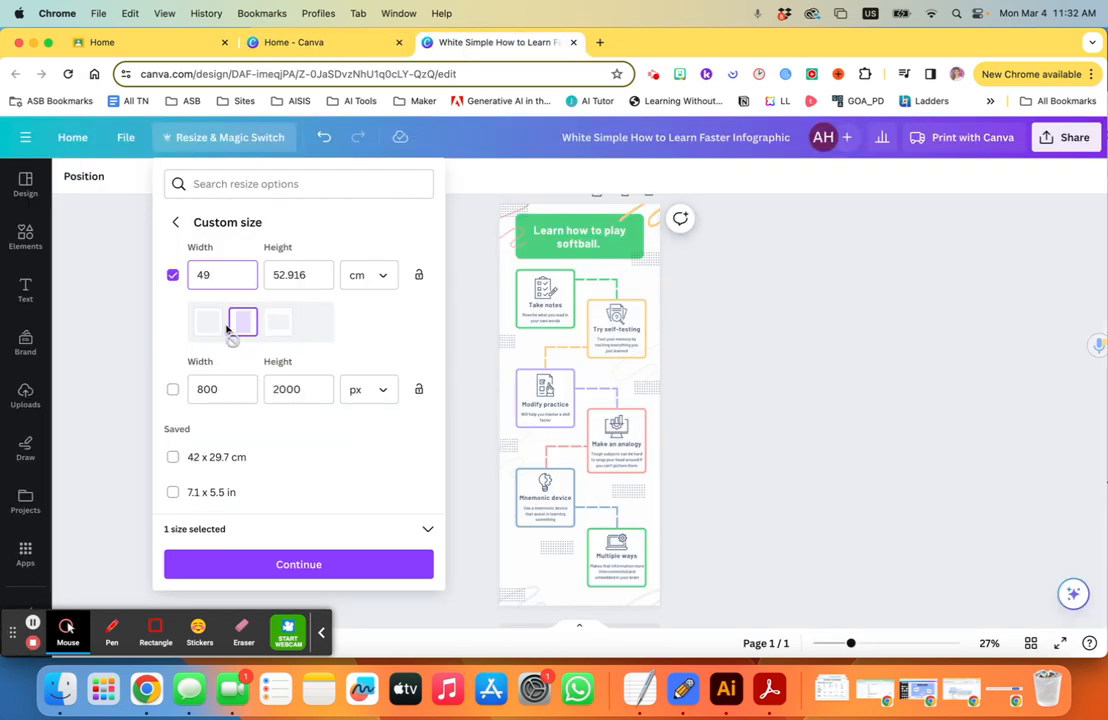
key(ctrl+Up)
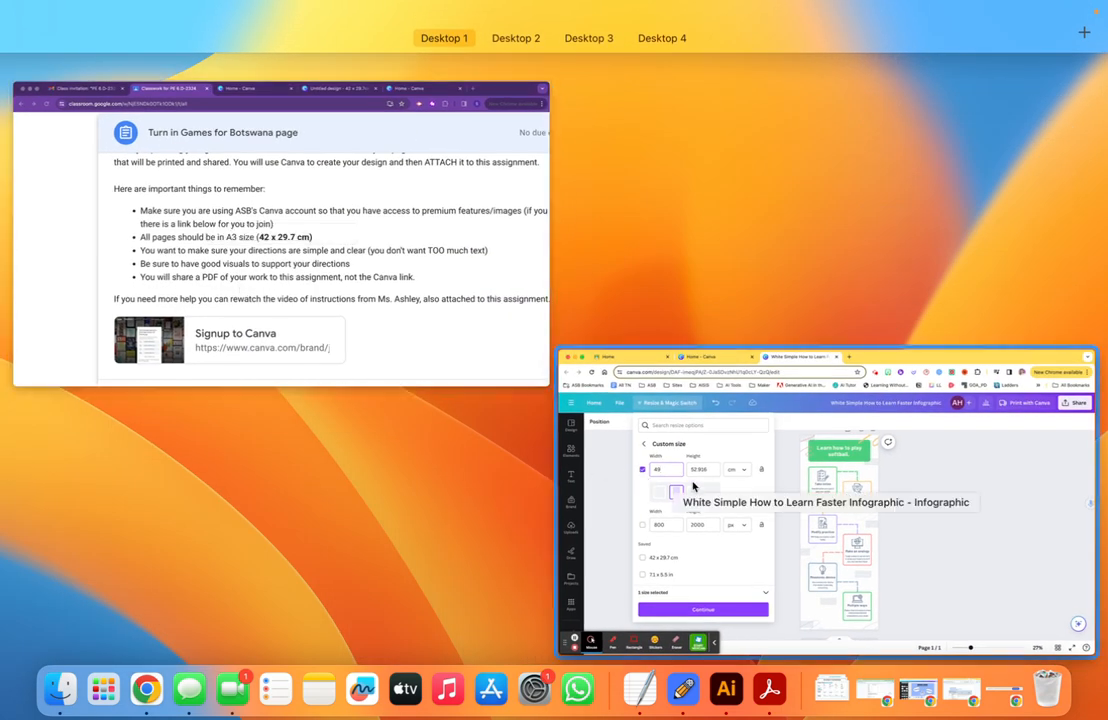
click(693, 486)
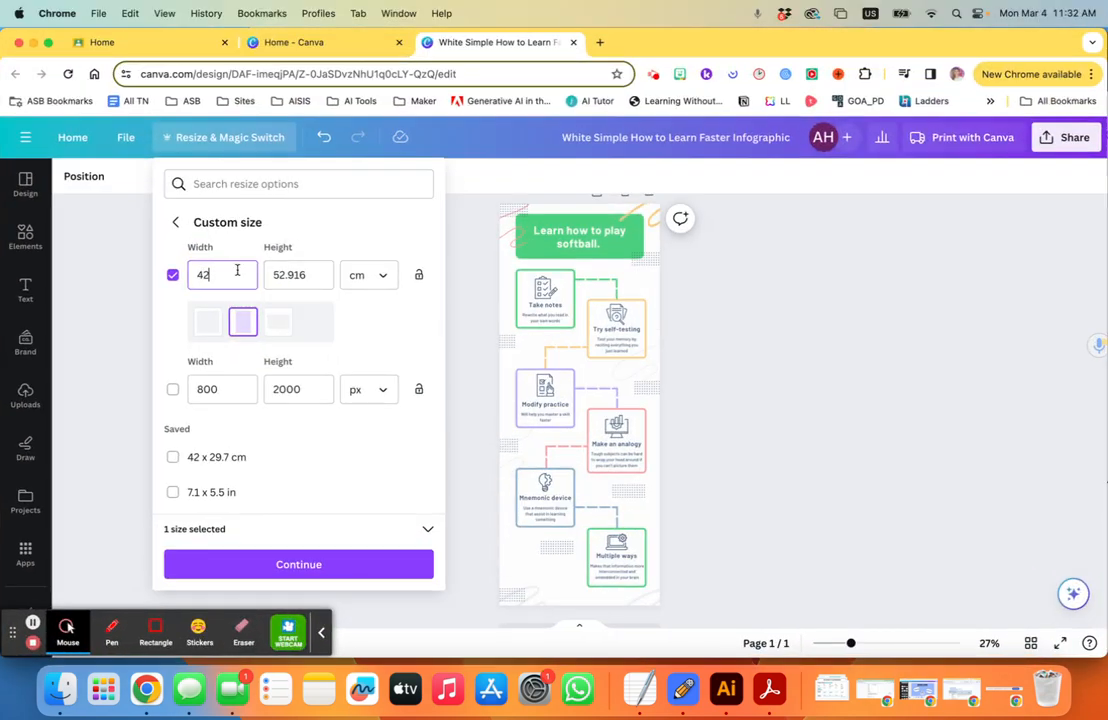
click(270, 275)
text(29.7)
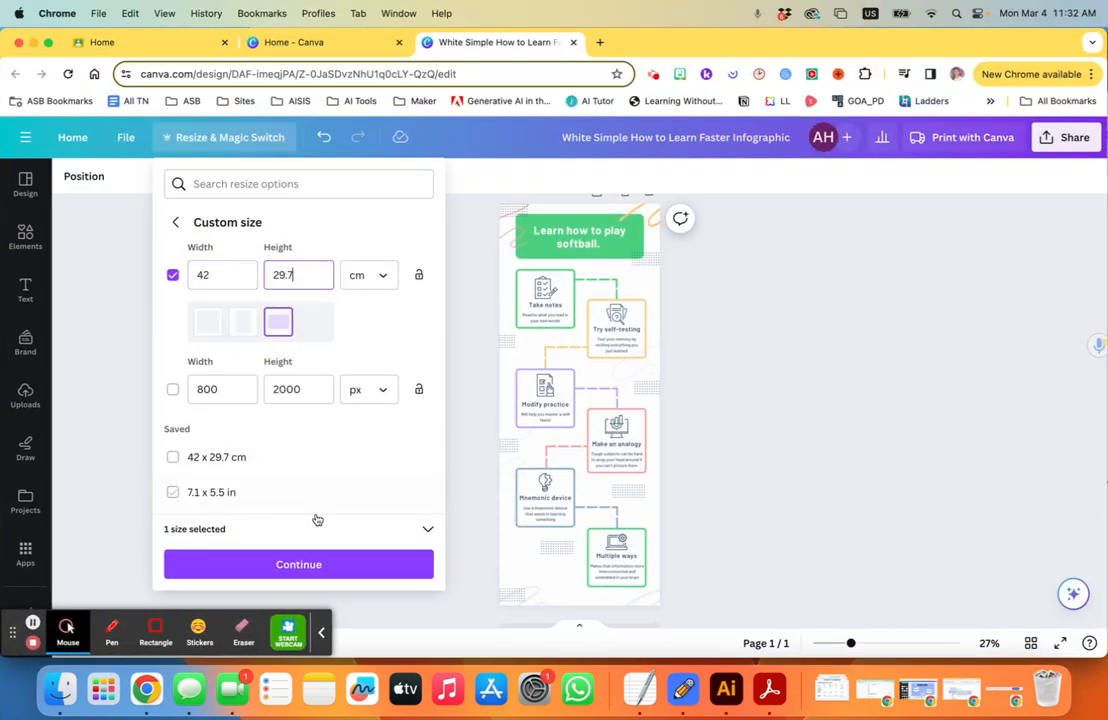
- Create a resized copy of the infographic at 42 x 29.7 cm and open that copy
click(311, 564)
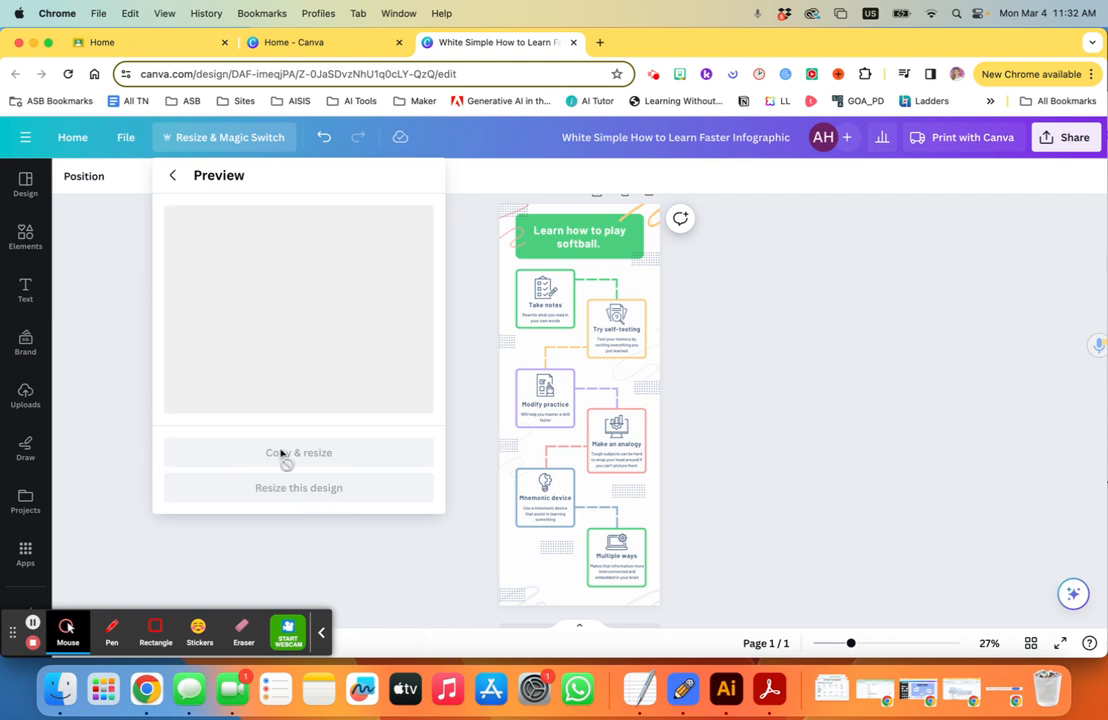
click(371, 453)
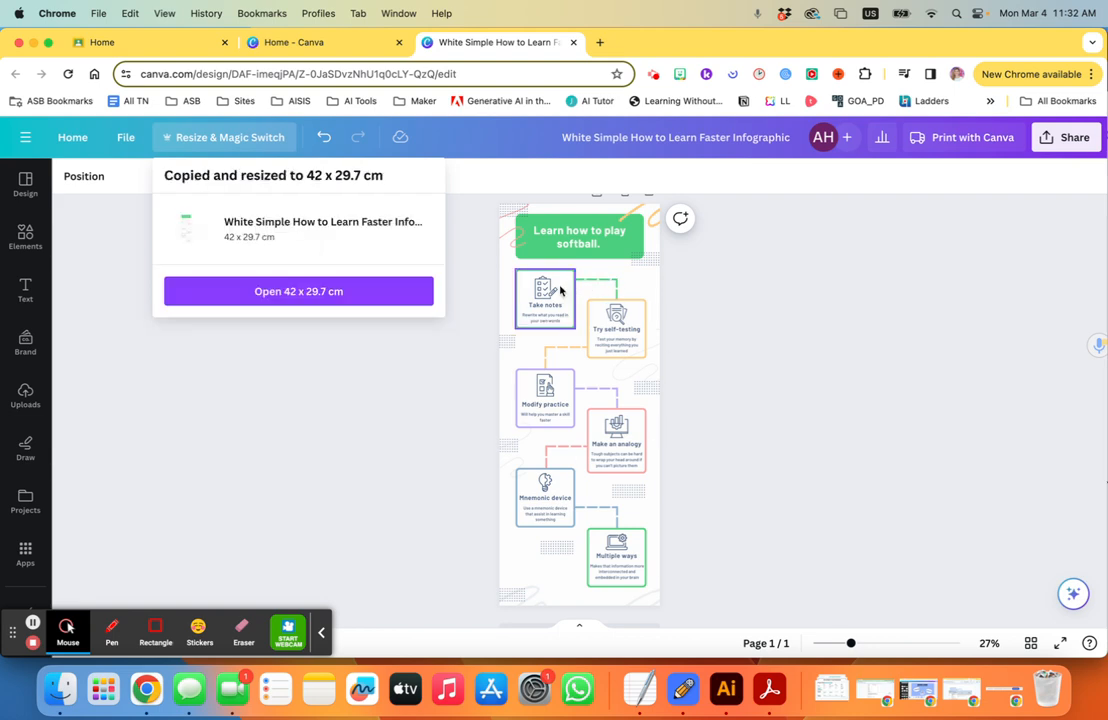
click(250, 300)
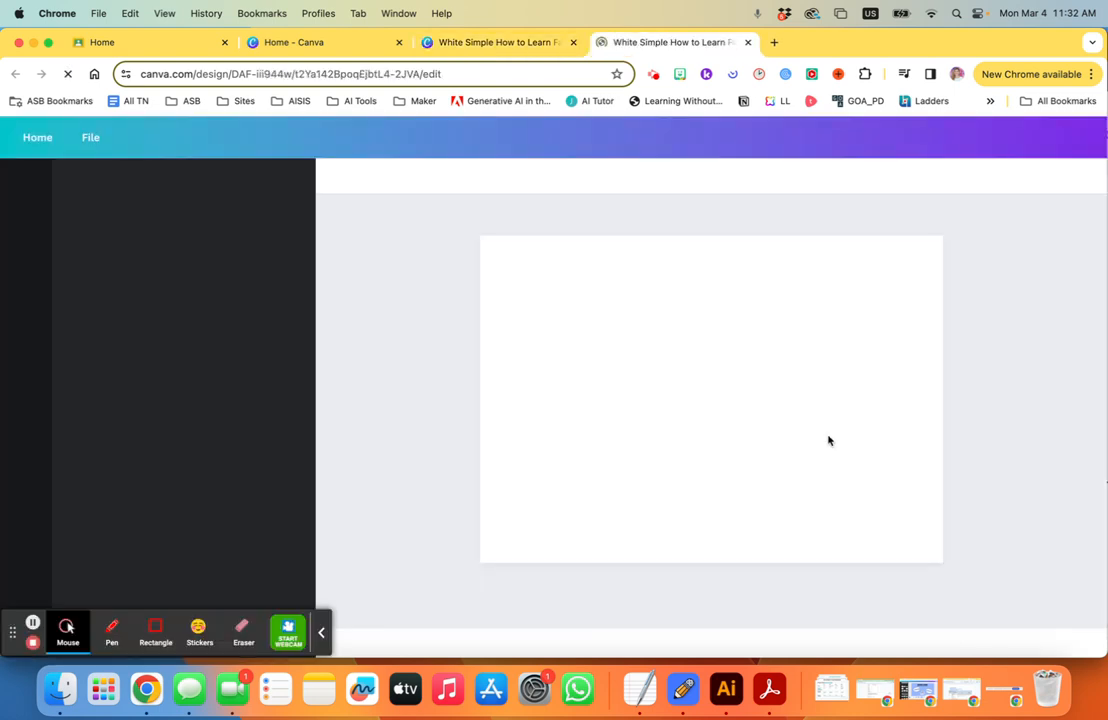
- Move the heading with its decorations to the page's upper-left corner and shift the step boxes down and to the right
drag(623, 230, 828, 285)
drag(733, 268, 570, 271)
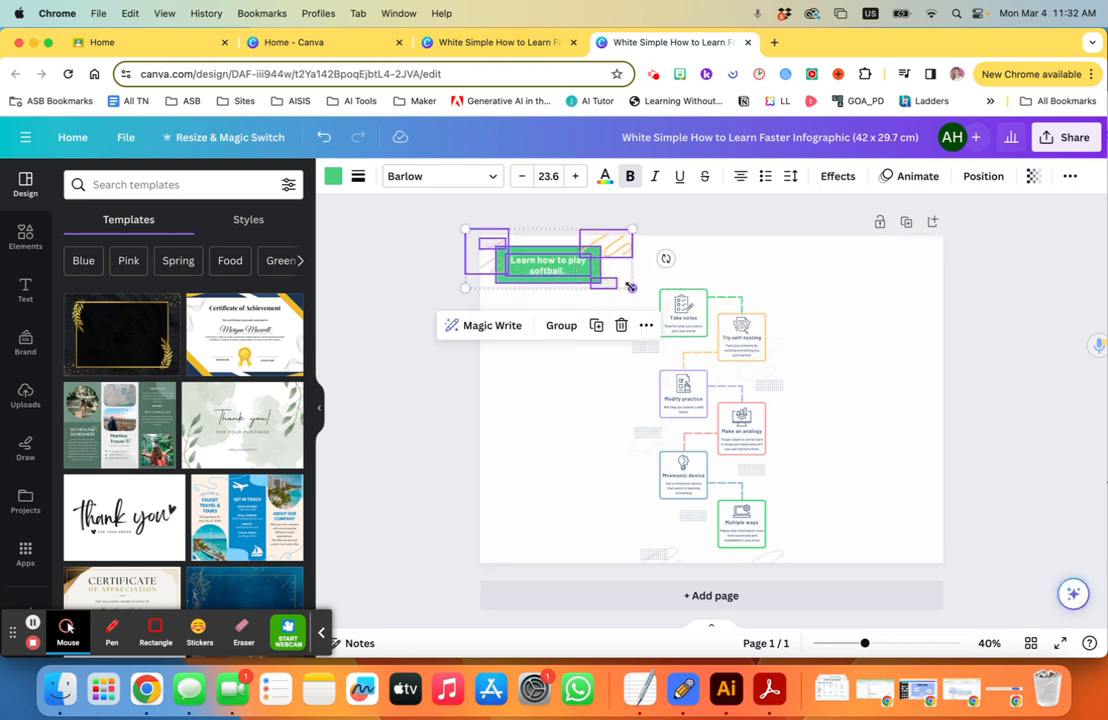
drag(655, 274, 850, 572)
drag(690, 427, 806, 514)
- Enlarge the softball heading and its decorations, place the orange and red squiggles in the upper corners, and position the heading at the top centre
drag(431, 218, 682, 337)
drag(634, 289, 855, 358)
drag(662, 332, 687, 326)
click(960, 294)
drag(862, 265, 944, 260)
drag(564, 263, 509, 273)
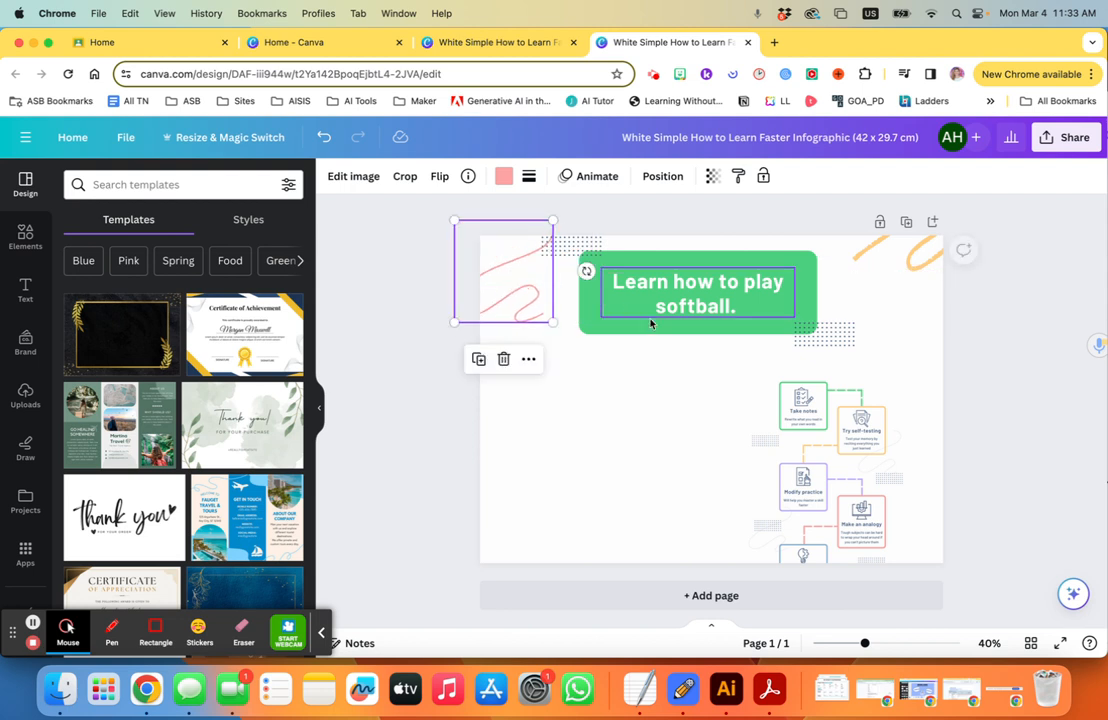
mouse_move(668, 292)
mouse_down()
mouse_move(681, 279)
mouse_move(668, 277)
mouse_up()
- Move the "Take notes" and "Try self-testing" boxes with their connectors to the left half of the page and enlarge them
drag(744, 376, 512, 383)
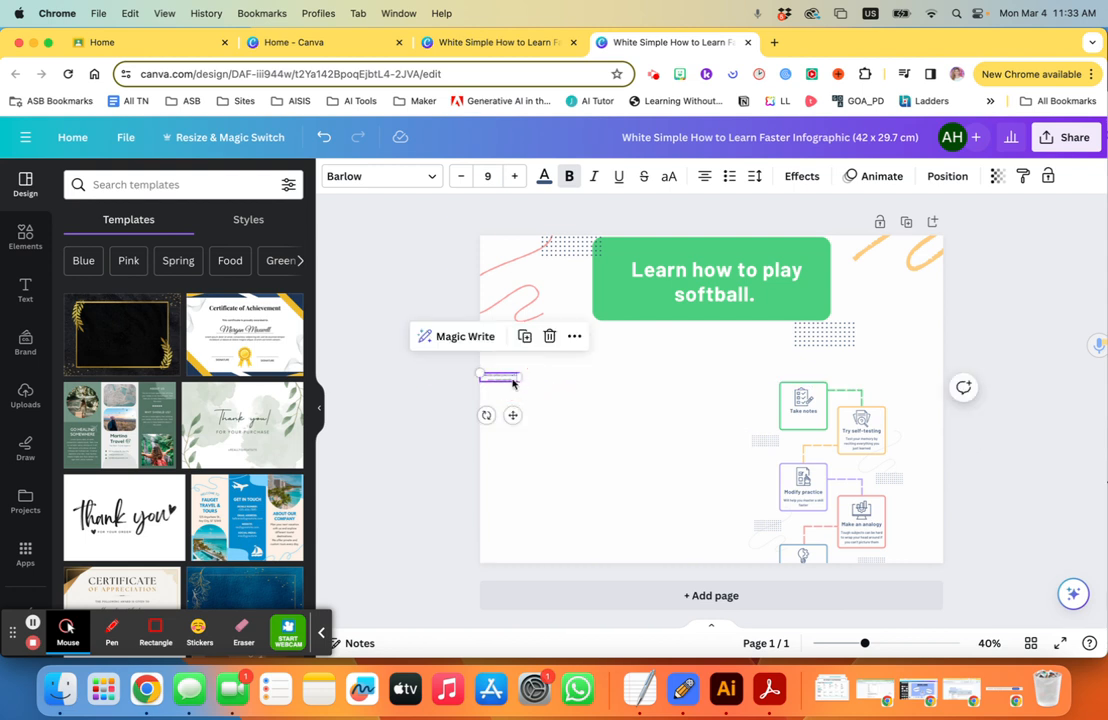
key(super+z)
click(645, 522)
drag(729, 373, 928, 456)
drag(855, 435, 585, 394)
drag(629, 440, 704, 490)
- Move the "Modify practice", "Make an analogy" and following box up in the right half of the page and enlarge them
mouse_move(750, 428)
mouse_down()
mouse_move(942, 593)
mouse_move(953, 587)
mouse_up()
drag(872, 543, 843, 437)
drag(872, 487, 940, 548)
click(985, 545)
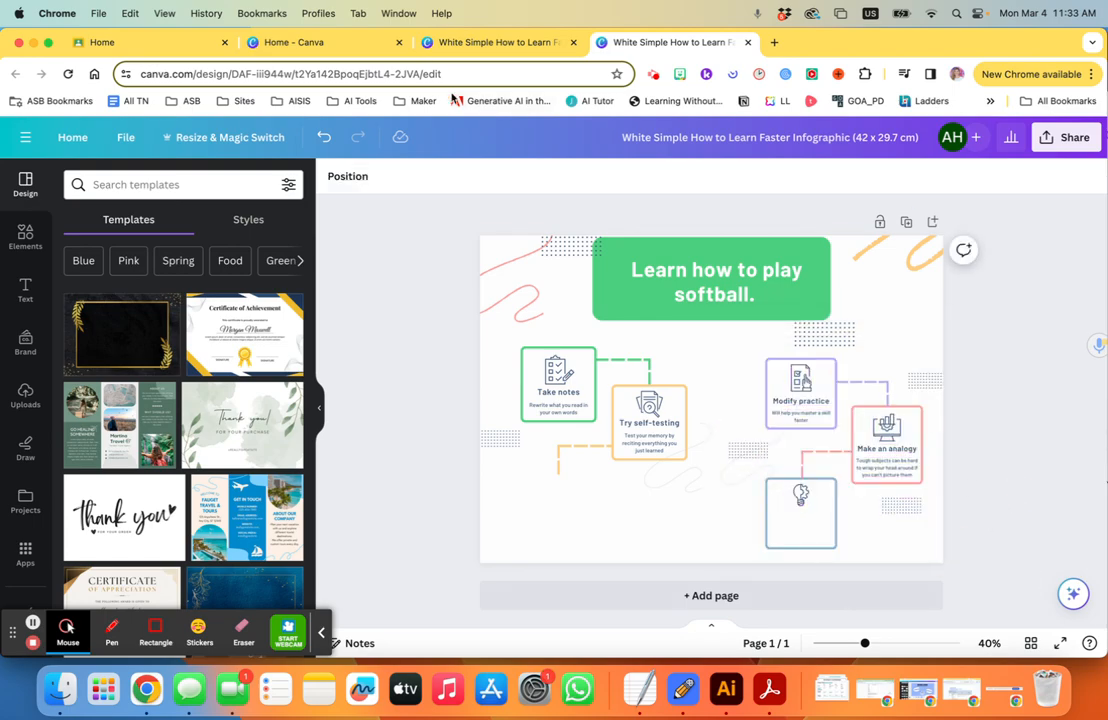
- Review the Classroom assignment's guidance on simple, clear directions and good visuals
key(ctrl+Up)
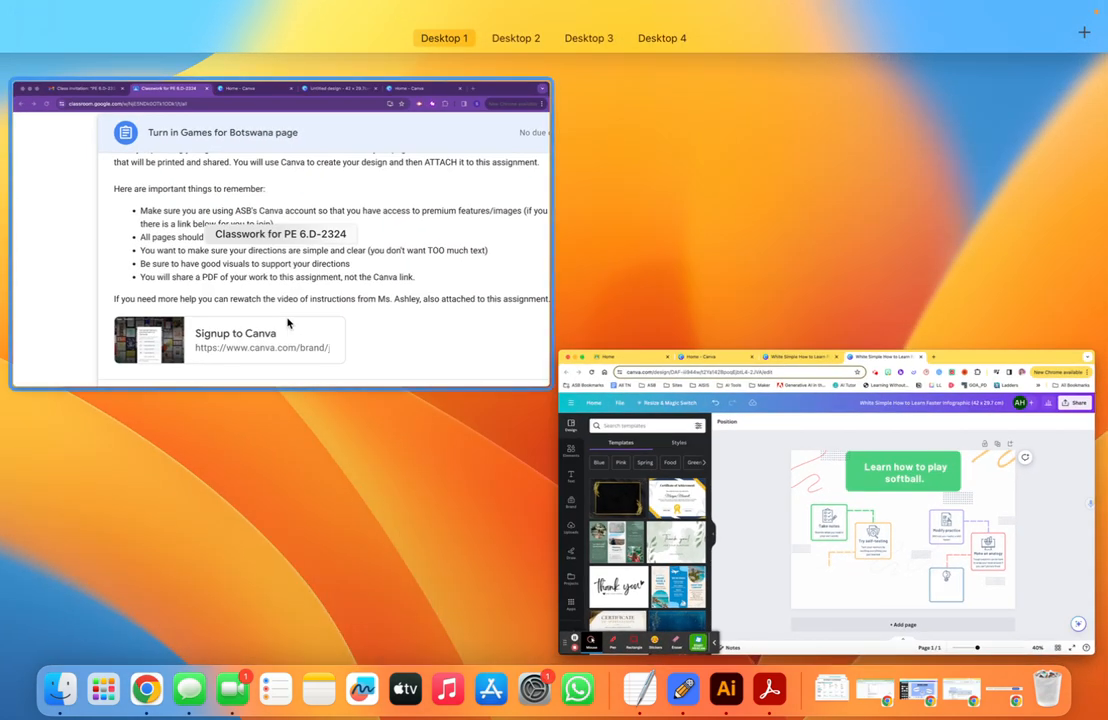
click(278, 316)
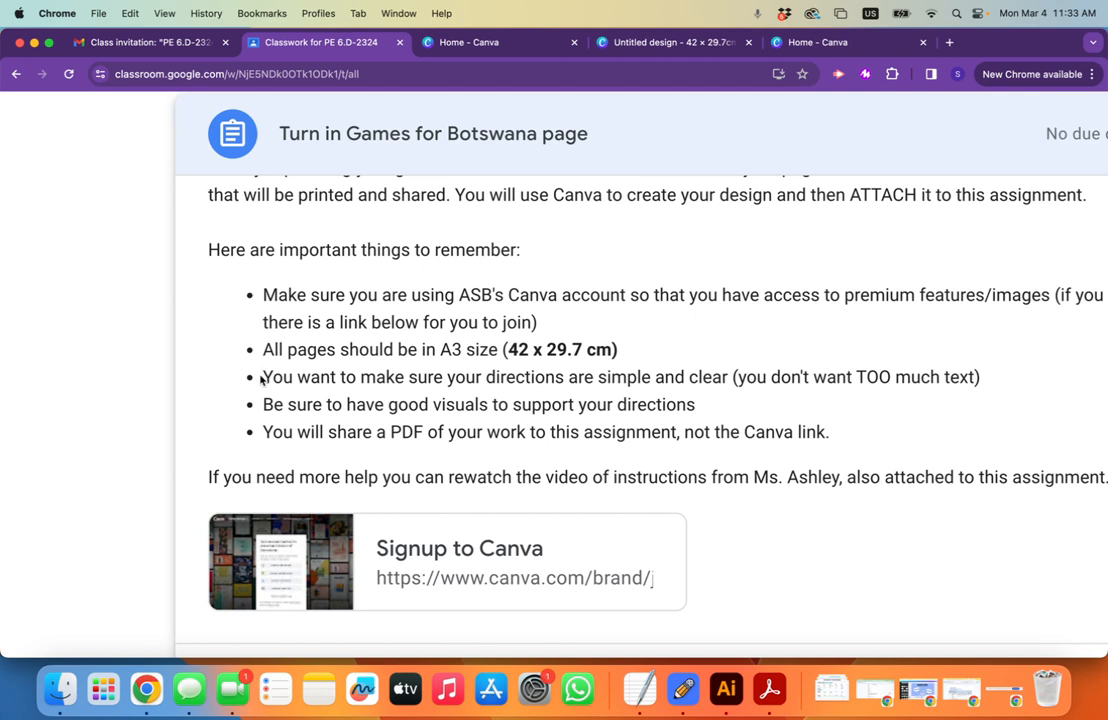
drag(266, 377, 730, 377)
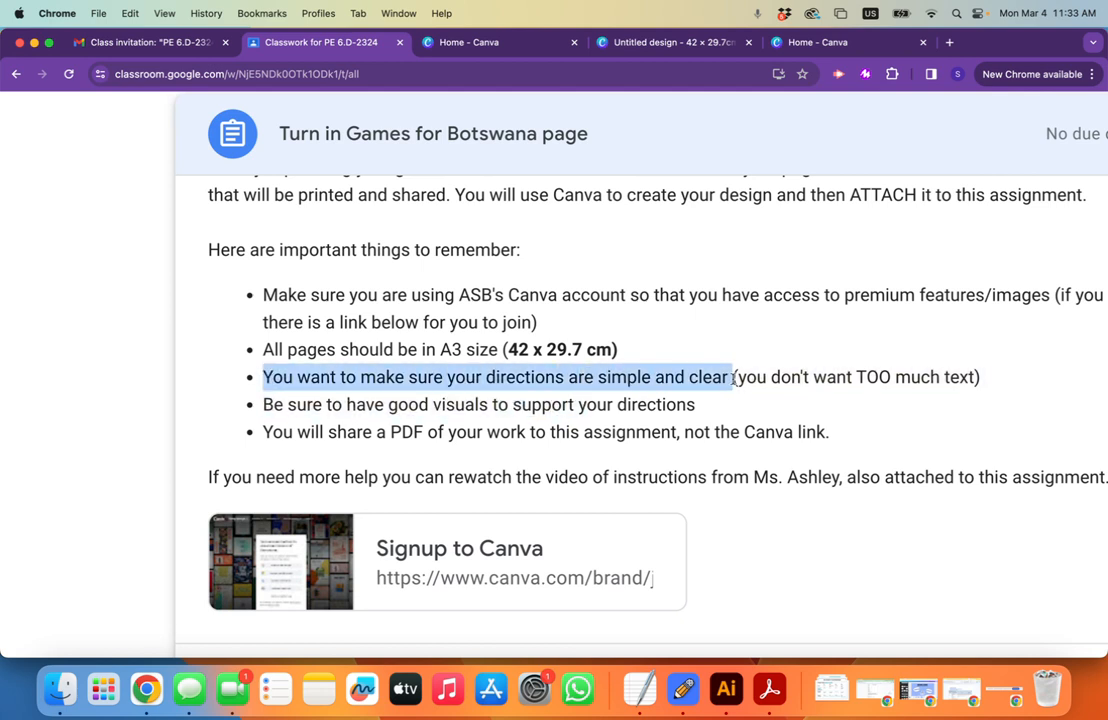
scroll(742, 371, right, 1)
scroll(742, 371, left, 1)
drag(395, 408, 626, 411)
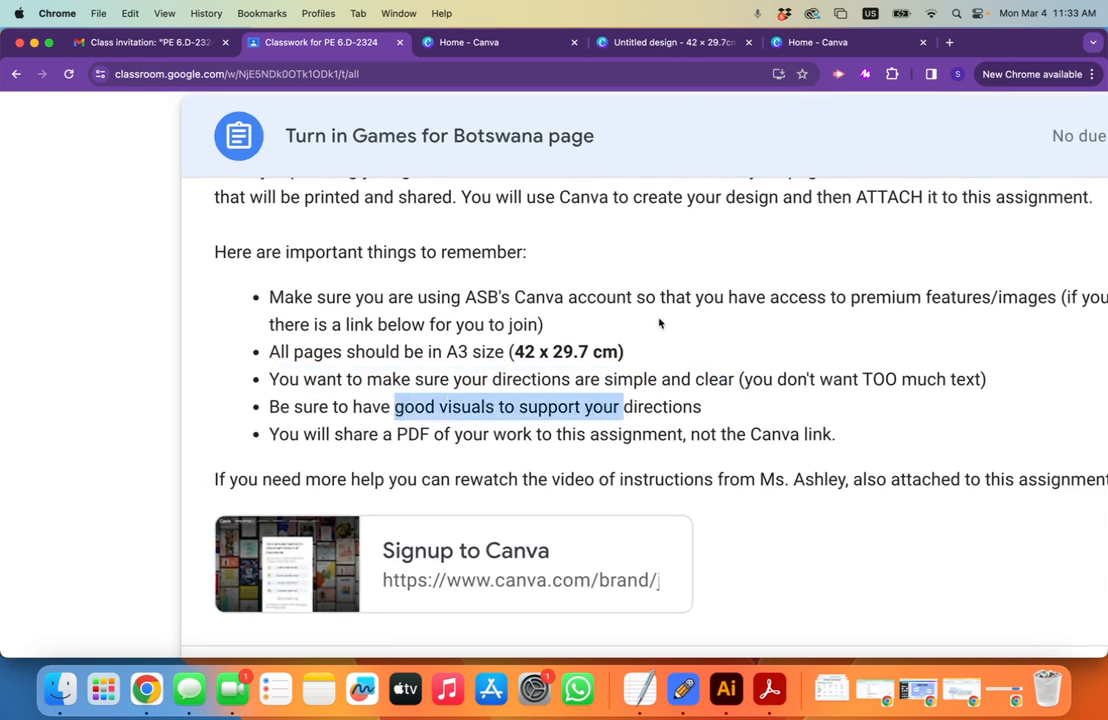
- Return to the Canva design, select the "Take notes" icon and search the elements for "baseball bat"
key(ctrl+Up)
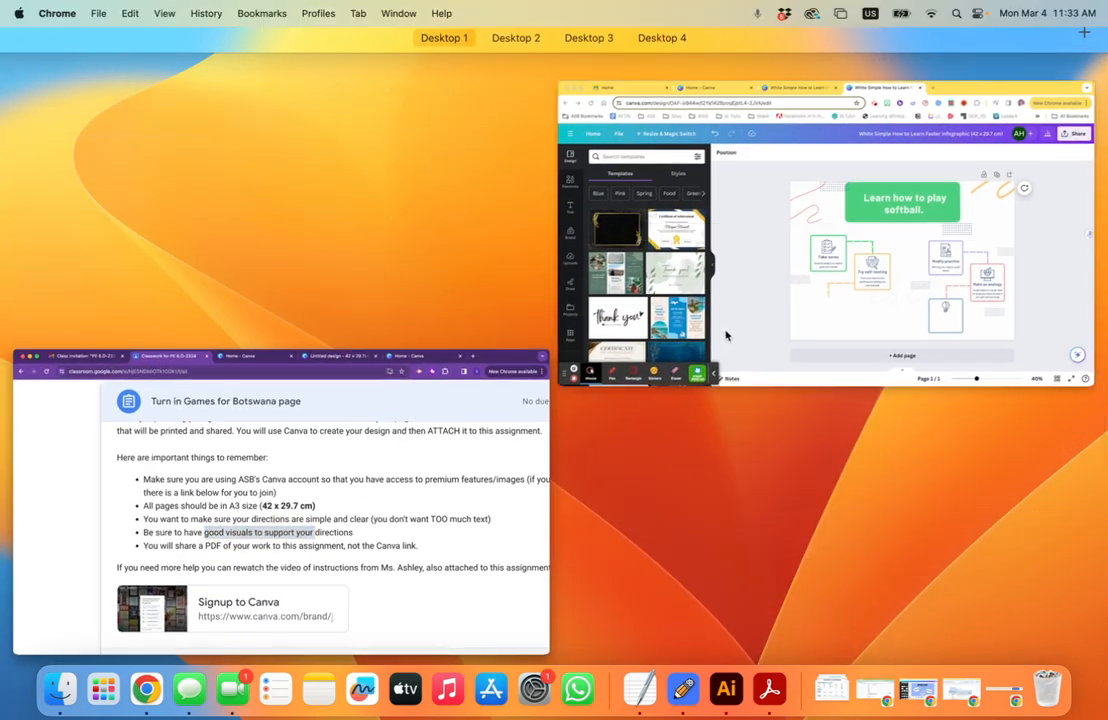
click(725, 336)
click(561, 376)
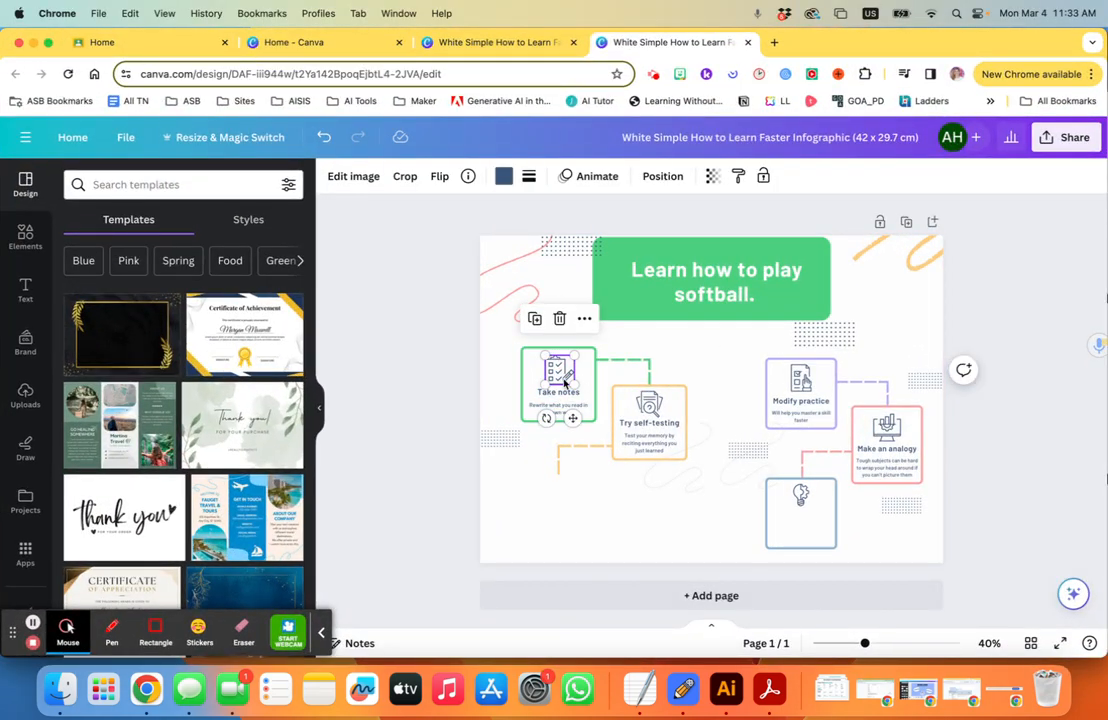
click(193, 180)
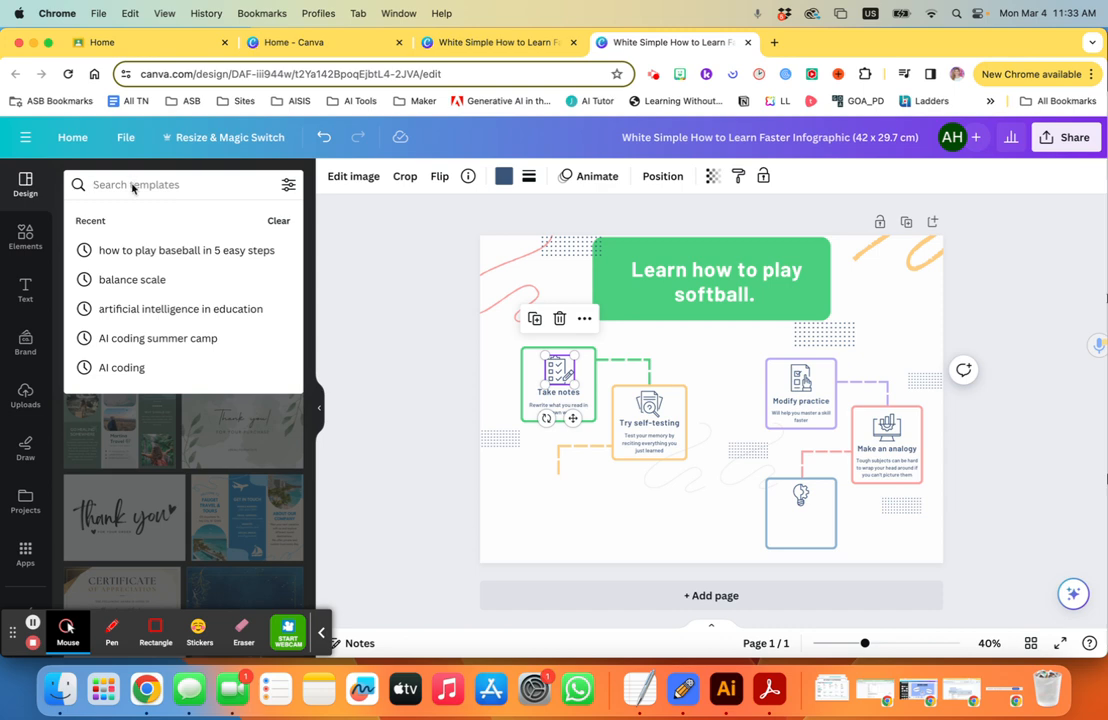
text(baseb)
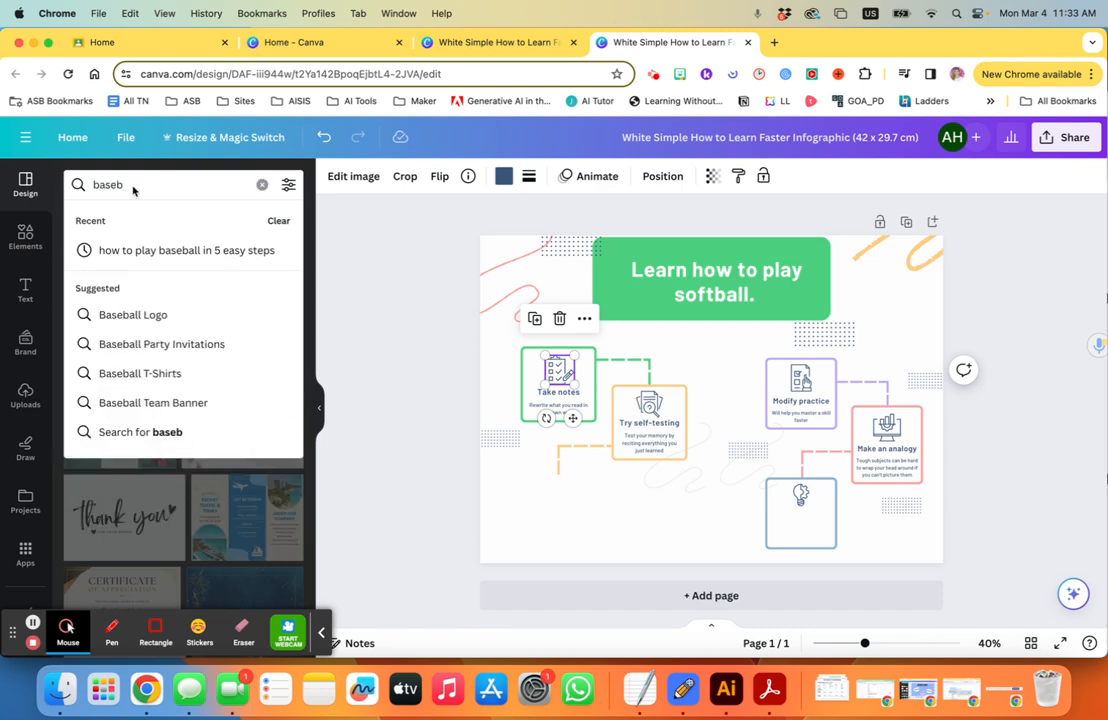
click(26, 237)
click(118, 185)
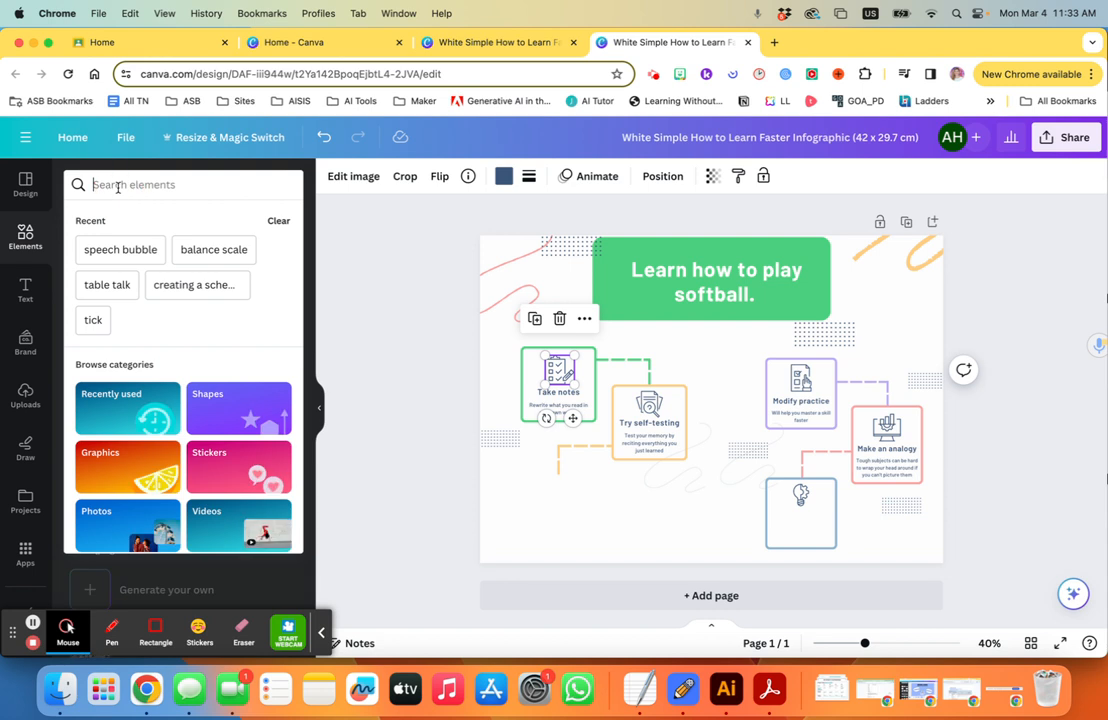
text(baseball bat)
key(Return)
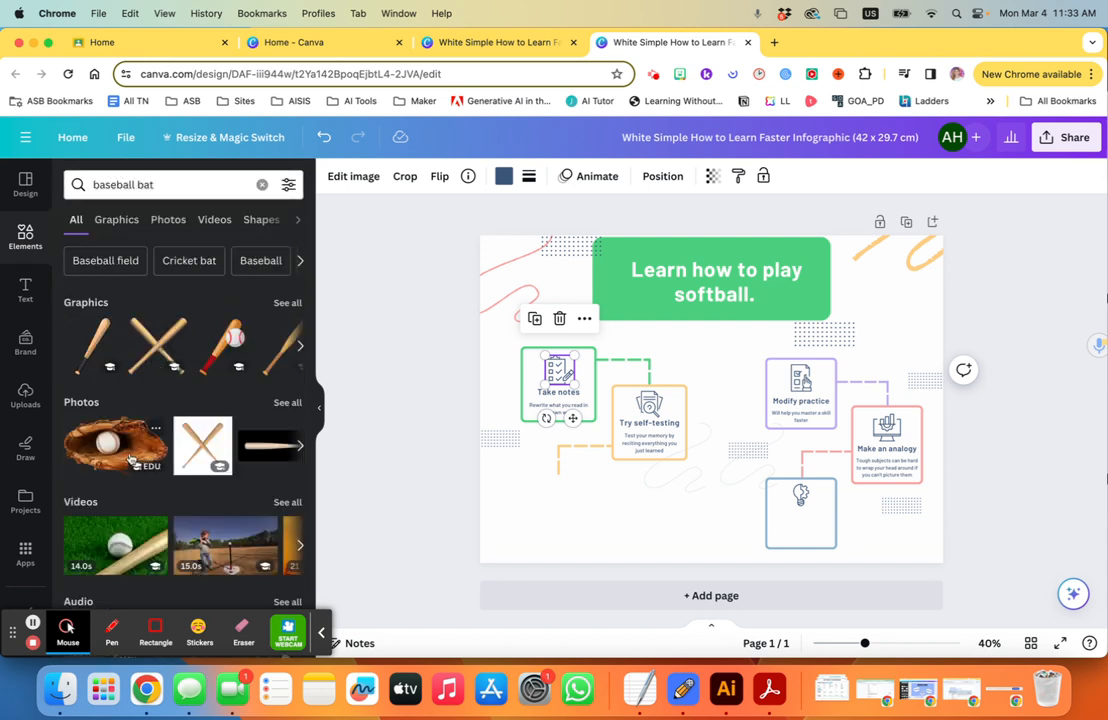
- Add the first baseball bat graphic, shrink it and place it over the "Take notes" icon
click(93, 340)
drag(720, 400, 578, 352)
drag(585, 412, 546, 358)
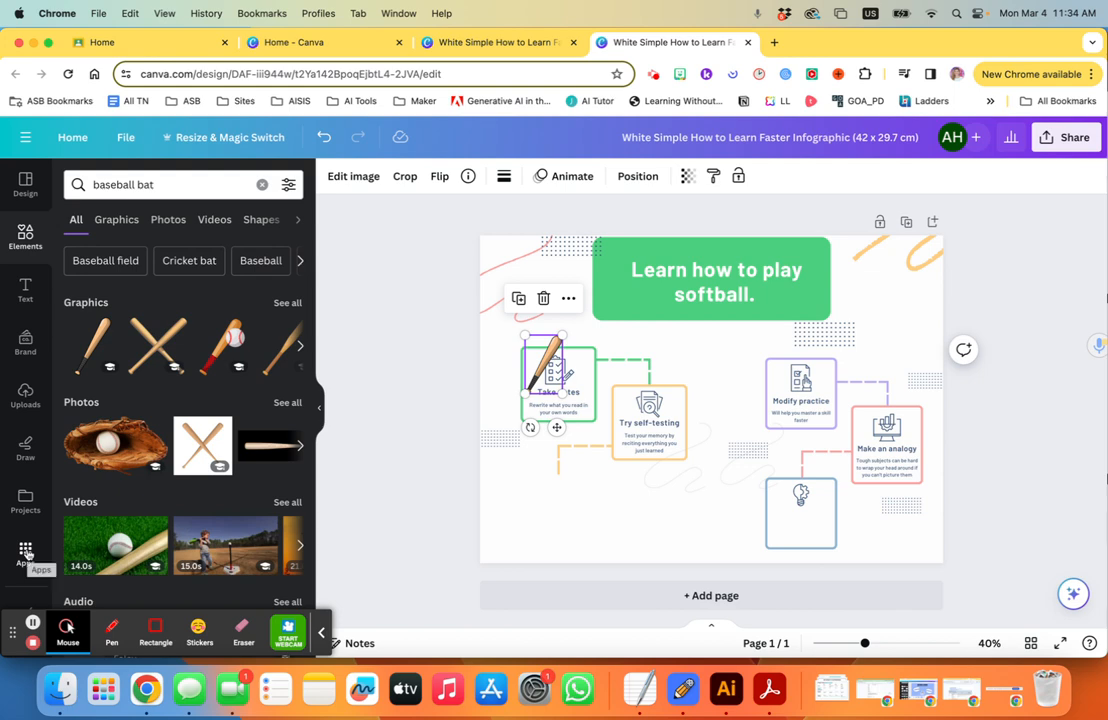
- Generate images with Magic Media from the description "stepping on first base"
click(26, 552)
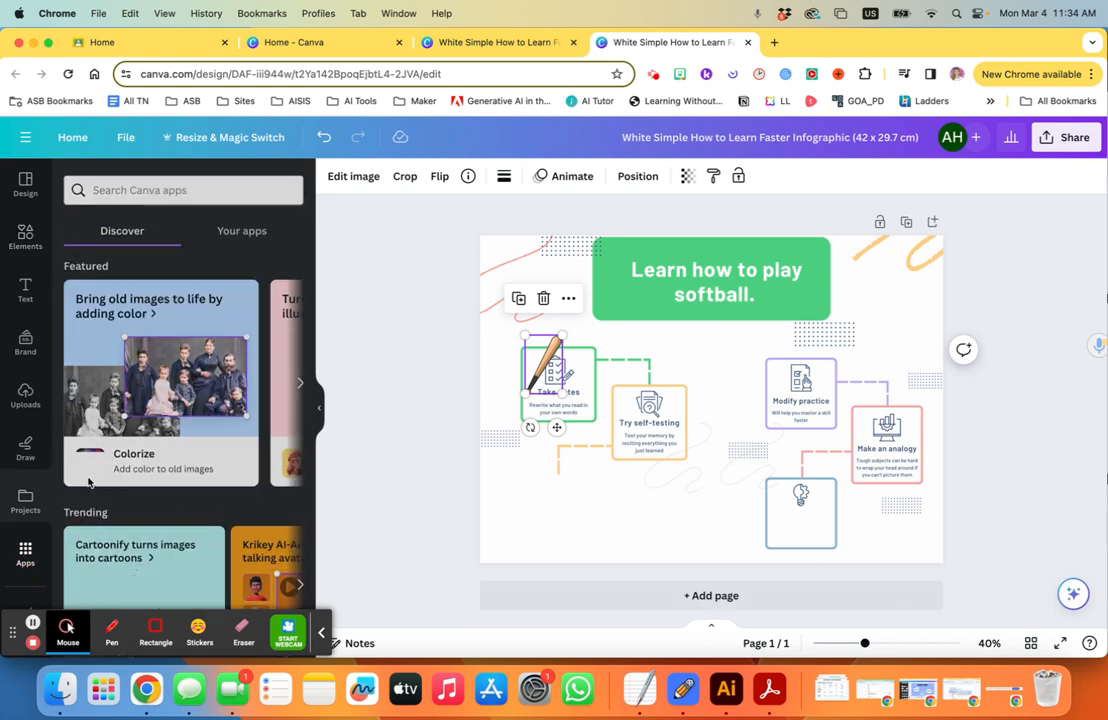
scroll(132, 396, down, 5)
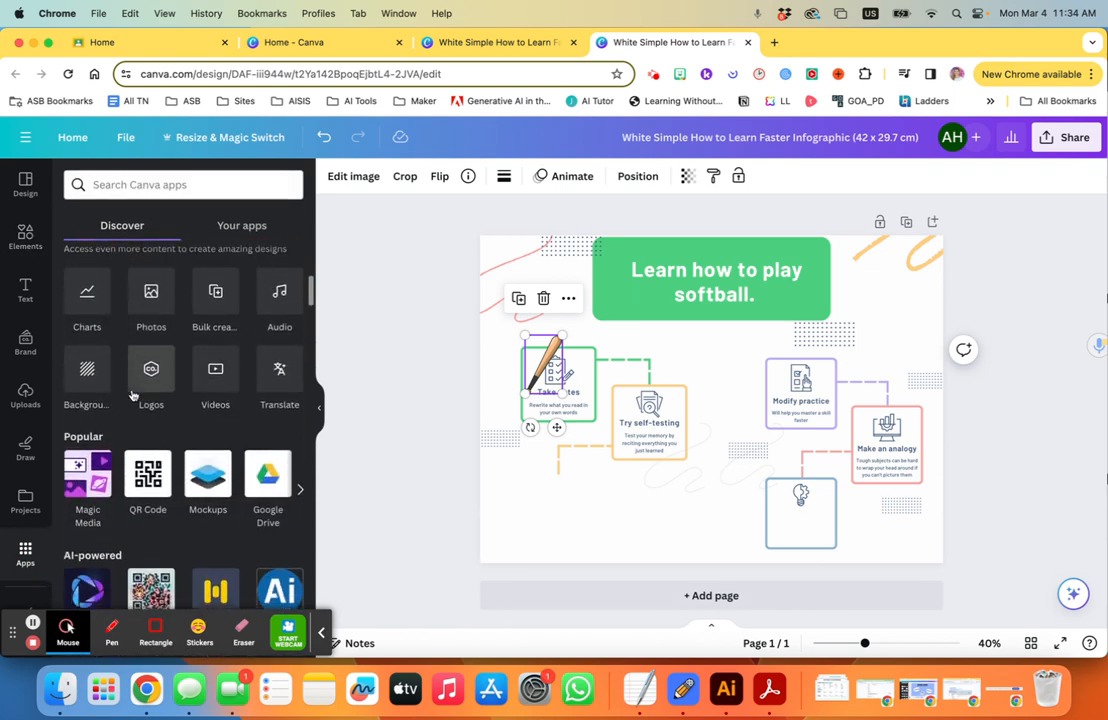
click(87, 472)
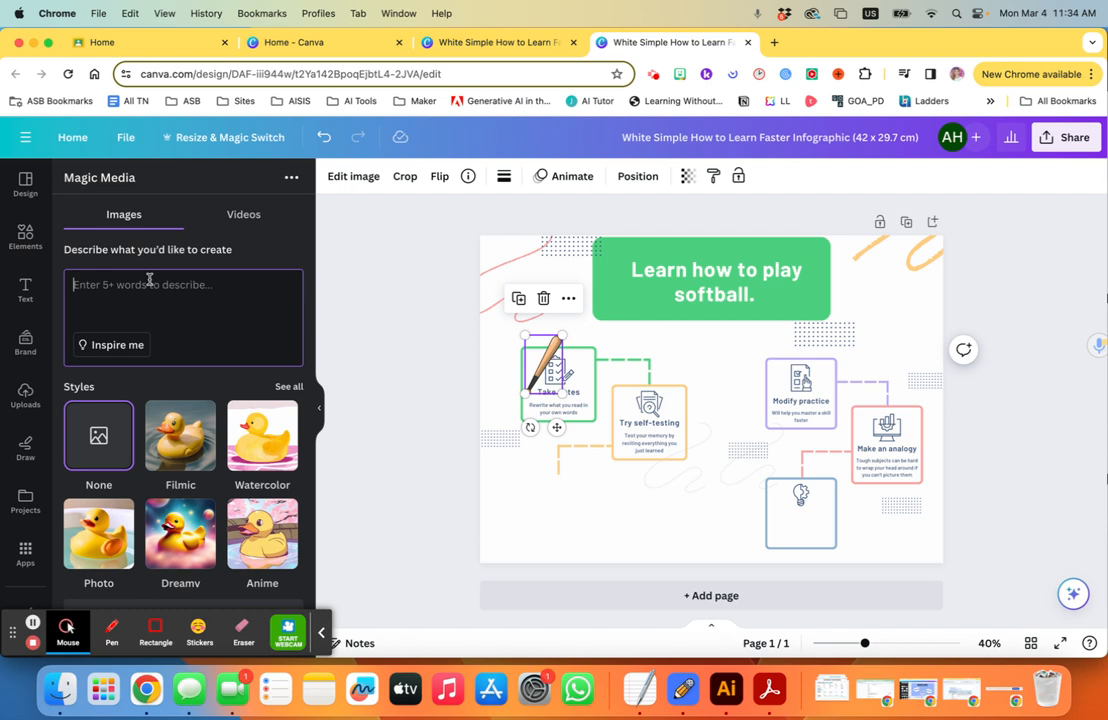
text(s)
key(BackSpace)
text(stepping on first base)
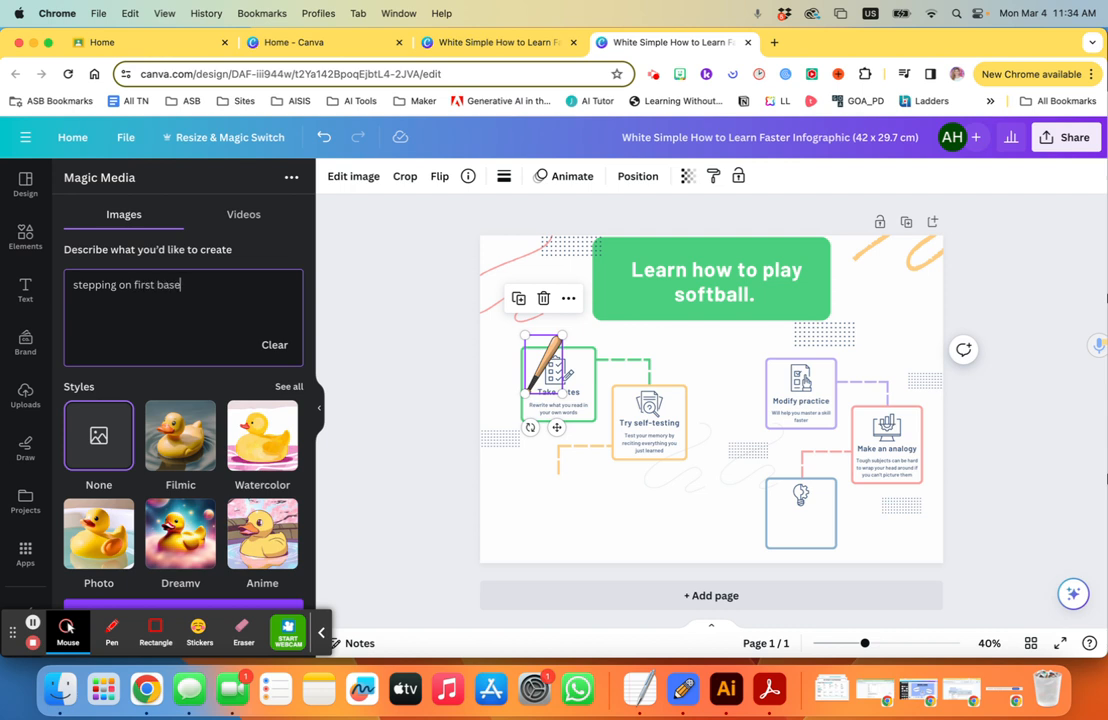
key(Return)
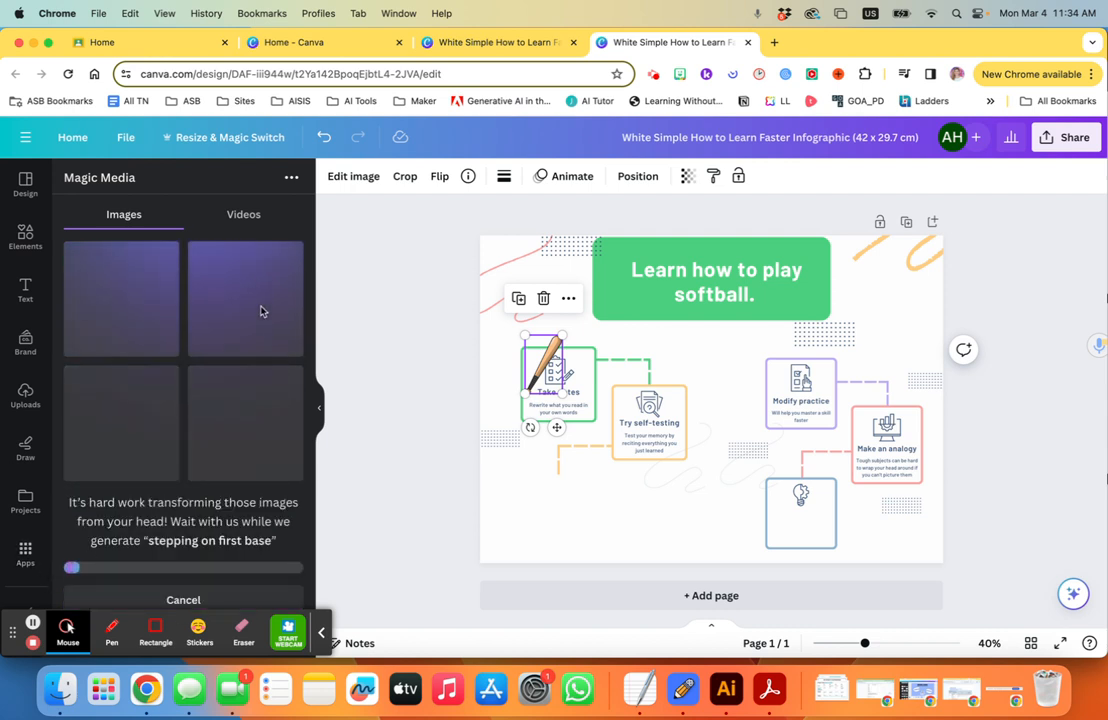
- Move the baseball bat graphic off the "Take notes" box to the page's lower-left corner
scroll(235, 341, up, 5)
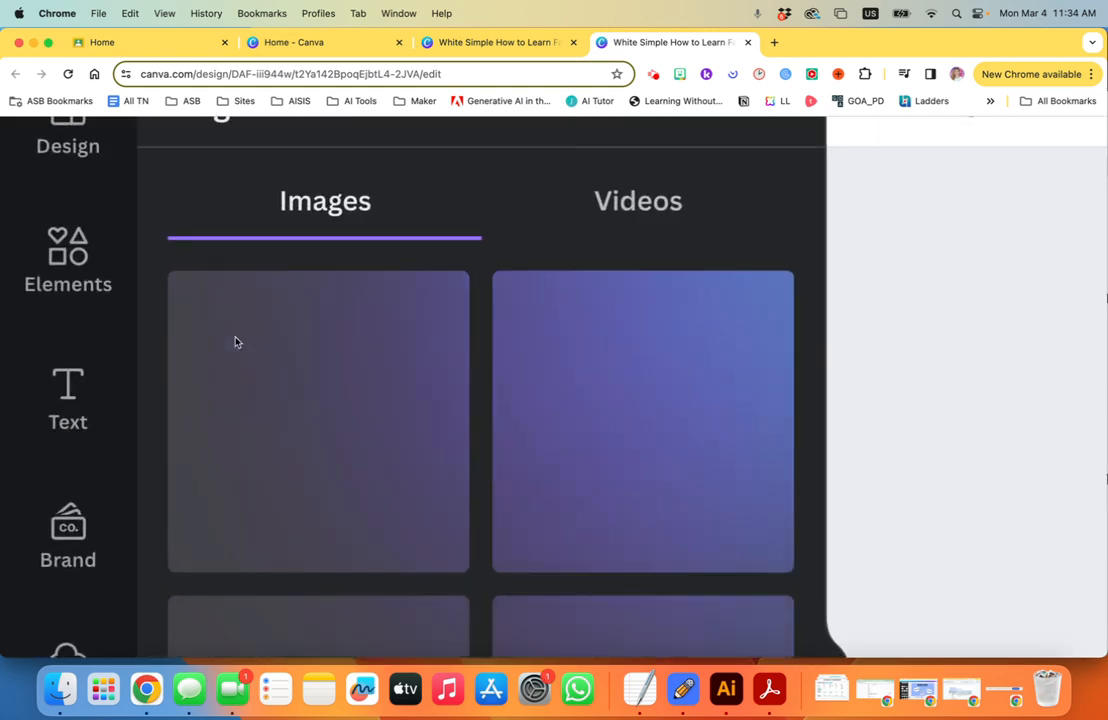
scroll(235, 342, down, 5)
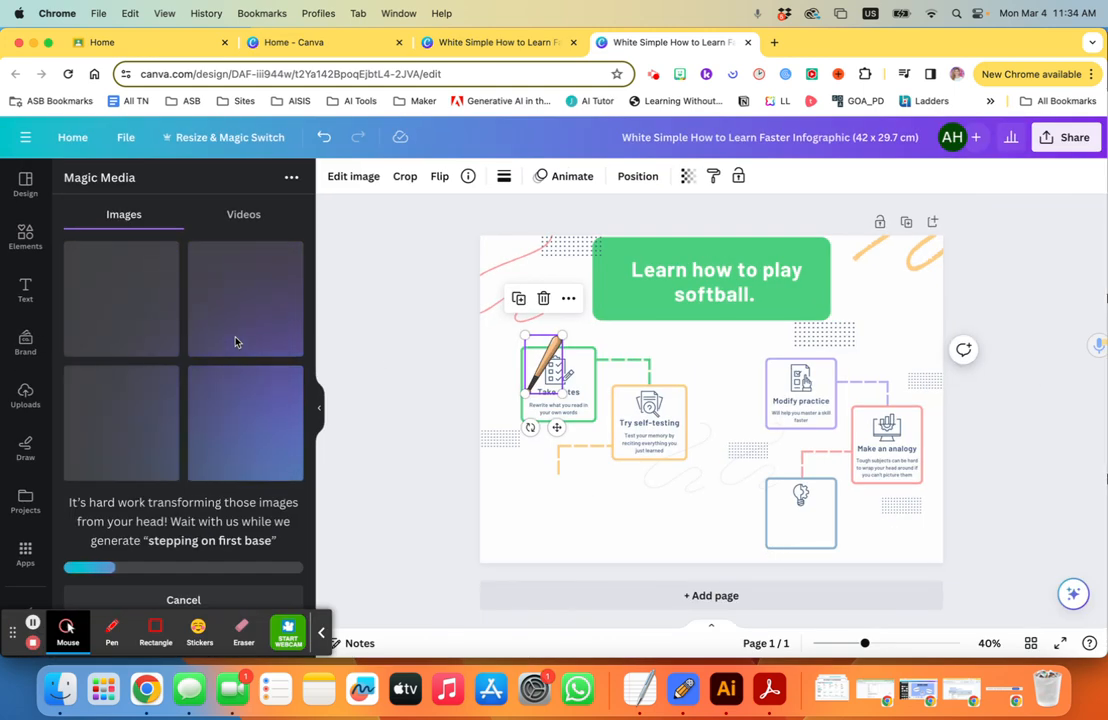
drag(551, 358, 511, 514)
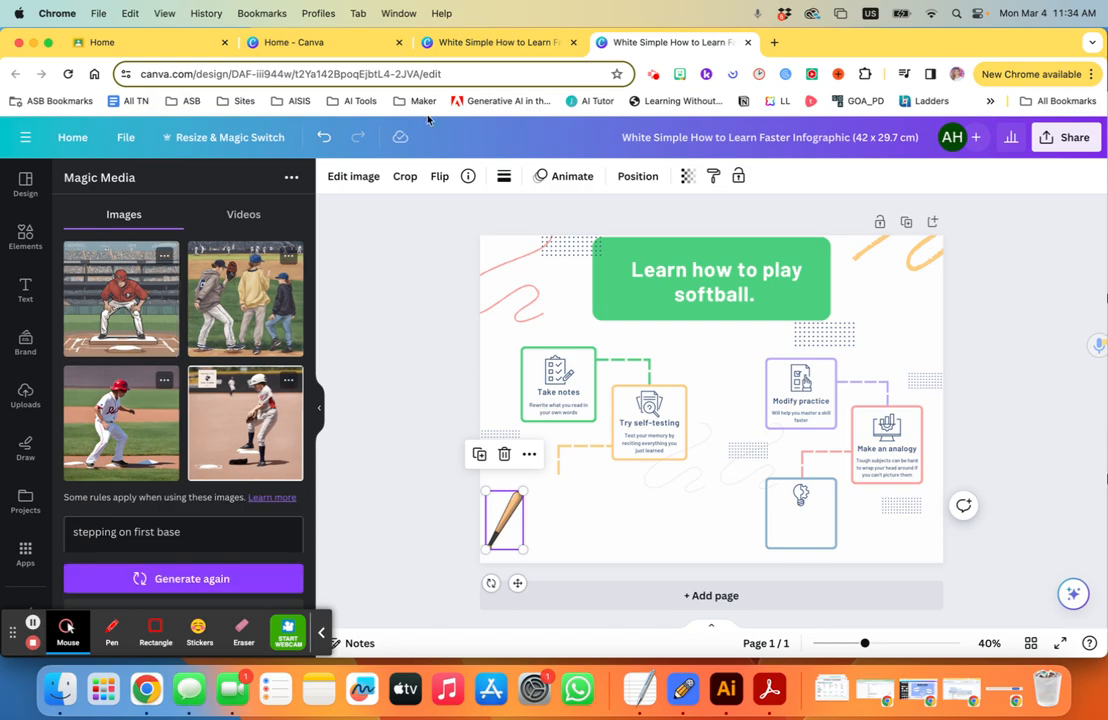
- Switch to the Classroom assignment "Turn in Games for Botswana page" and review its list of requirements on account, page size, visuals and PDF submission
key(ctrl+Up)
click(531, 318)
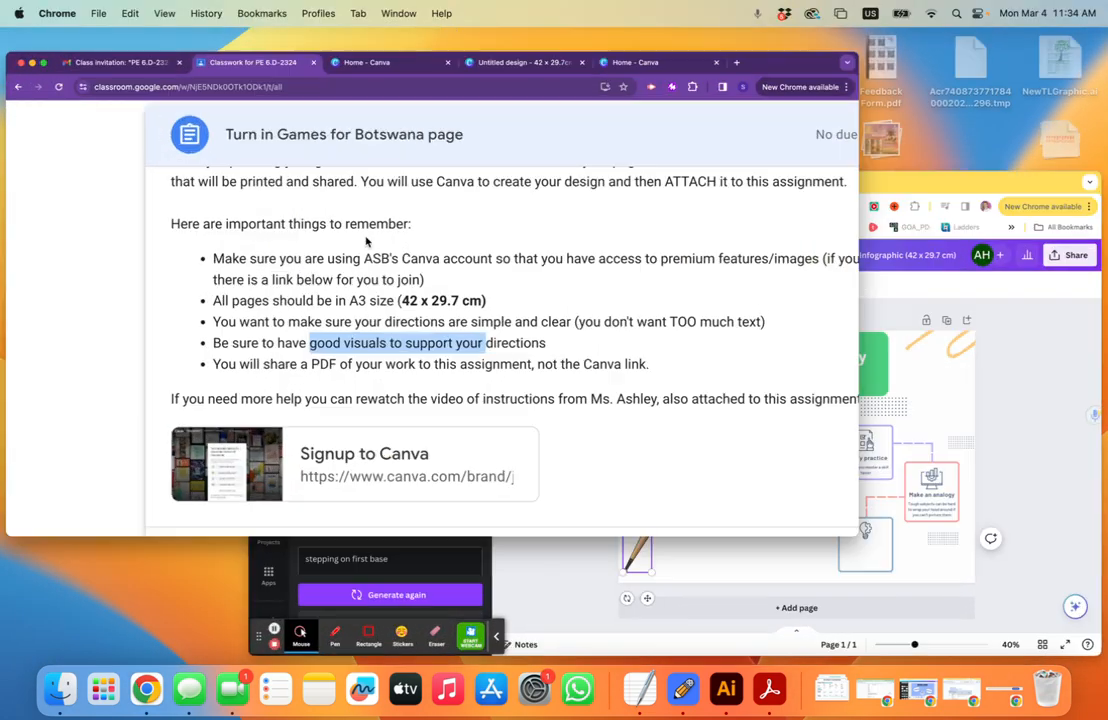
click(515, 307)
drag(465, 297, 549, 298)
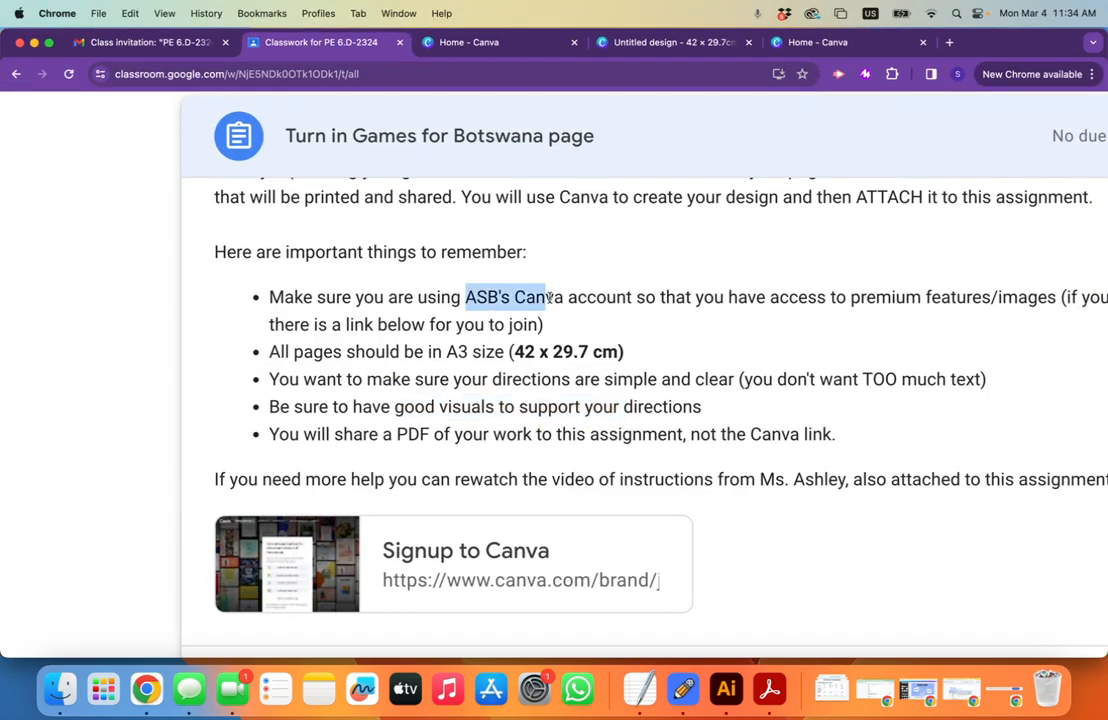
drag(446, 352, 505, 348)
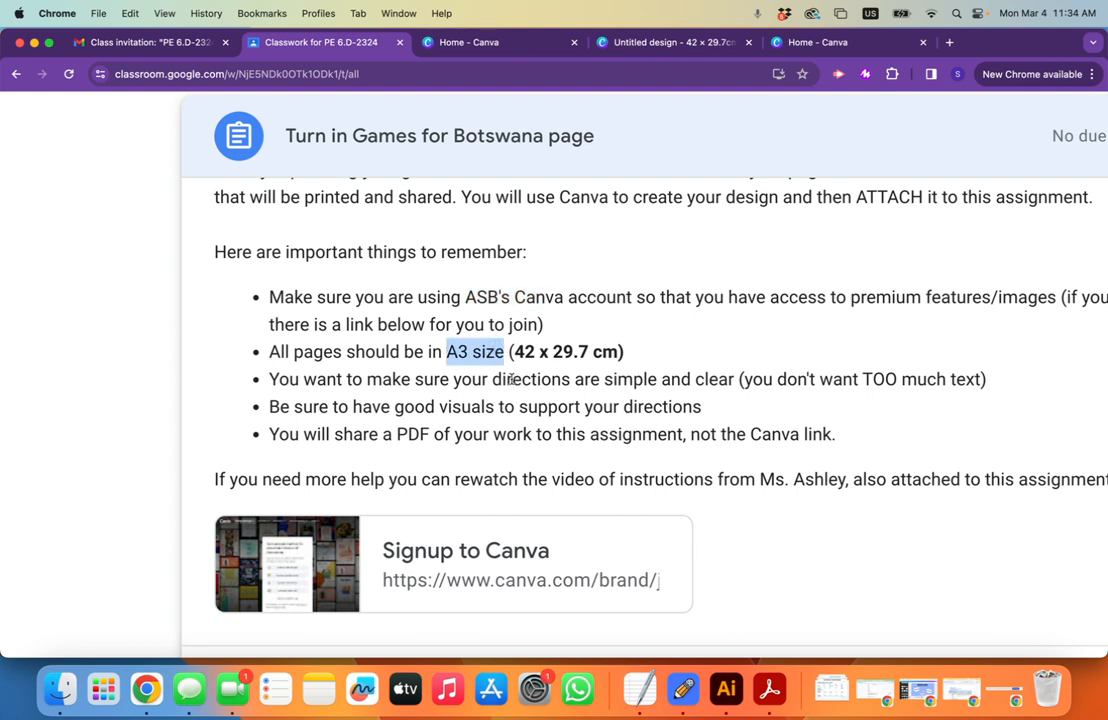
click(463, 405)
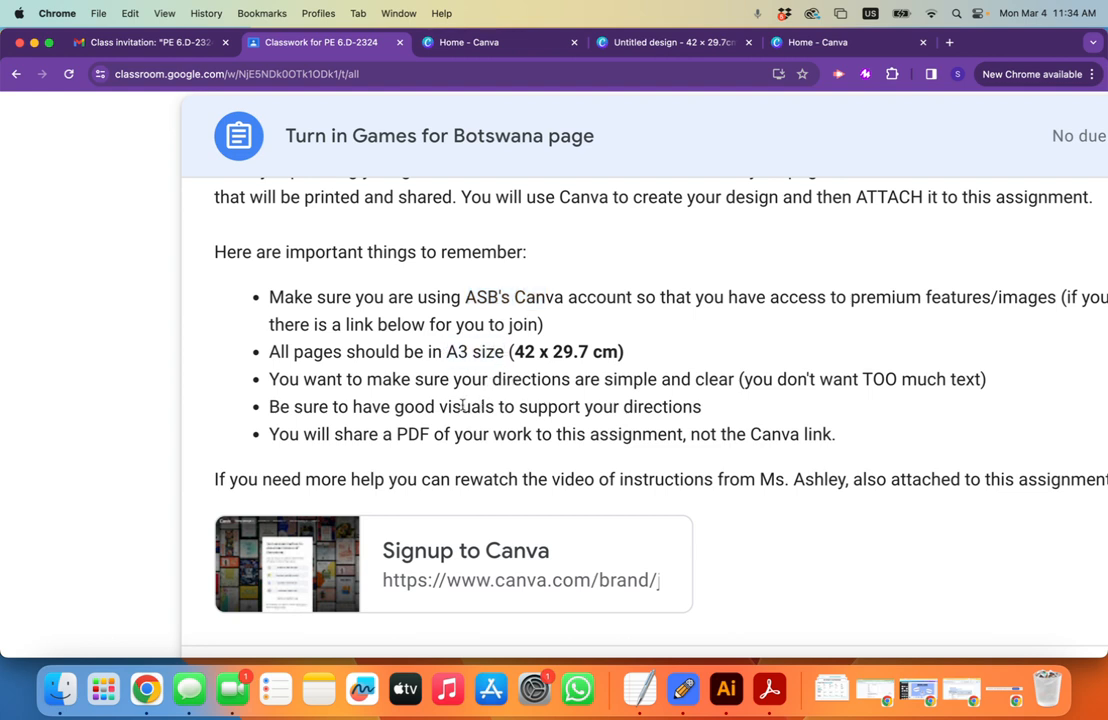
drag(274, 436, 712, 449)
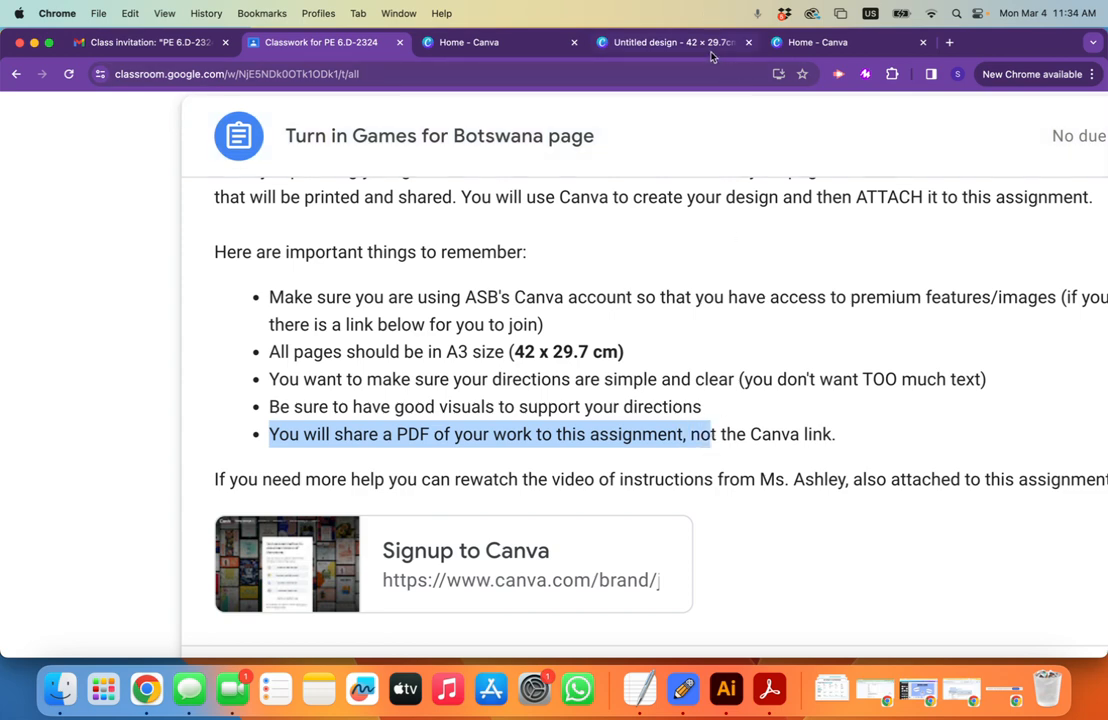
- Return to the Canva softball design and download it as a PDF Print file
key(ctrl+Up)
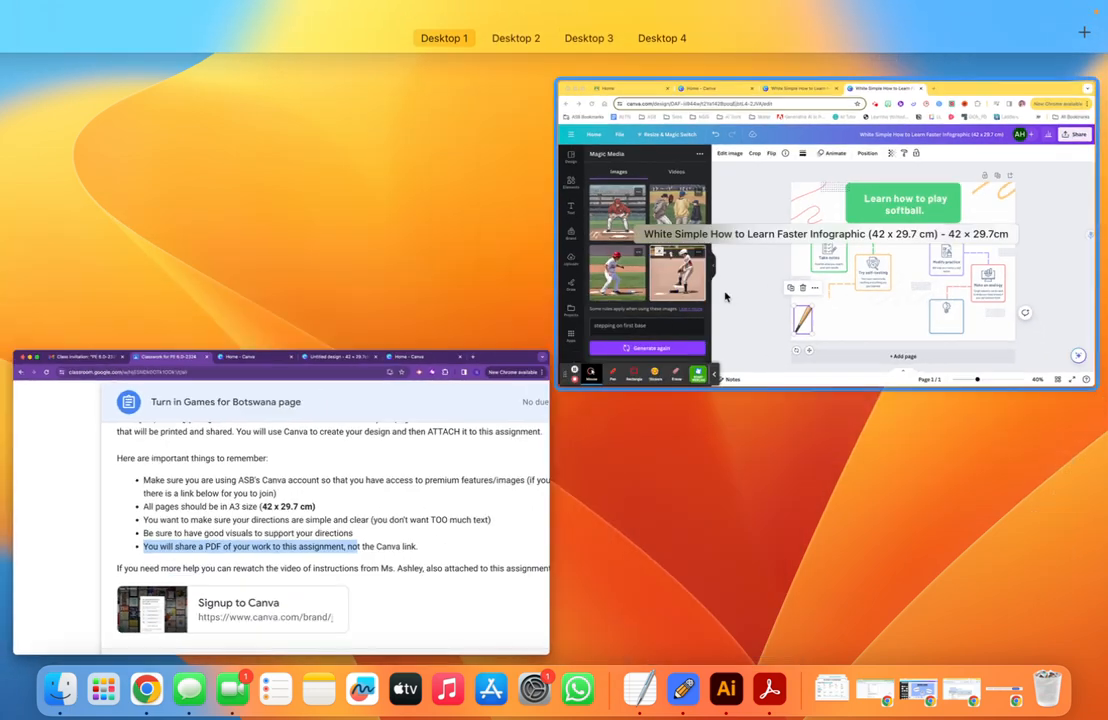
click(769, 289)
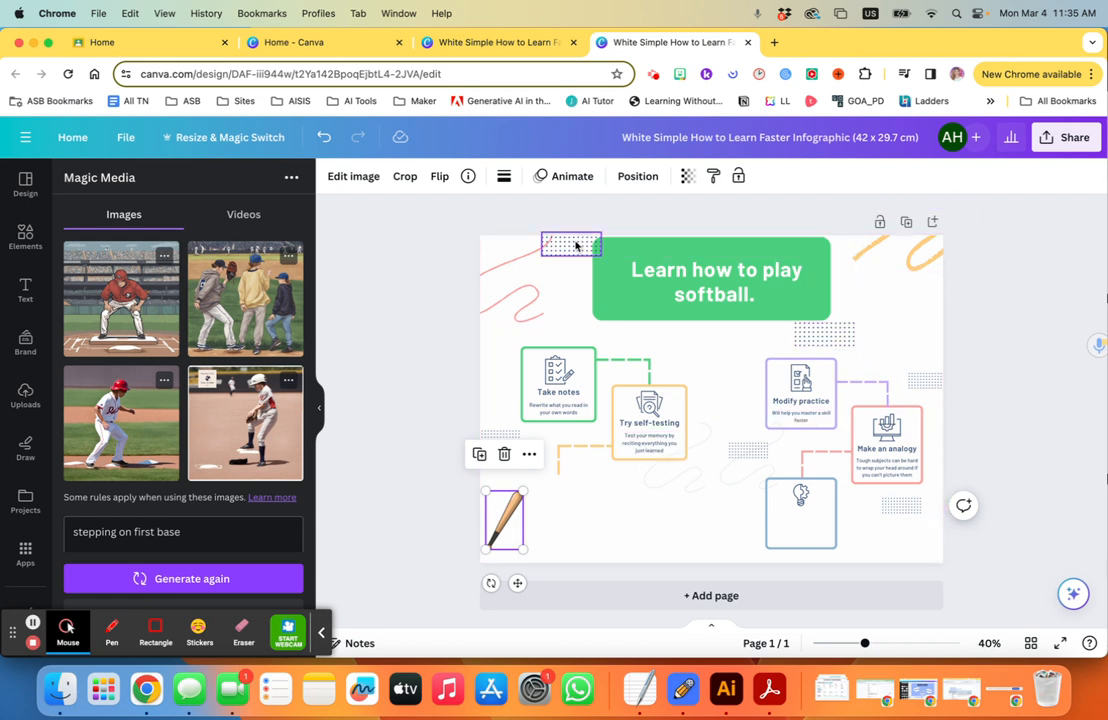
click(1053, 140)
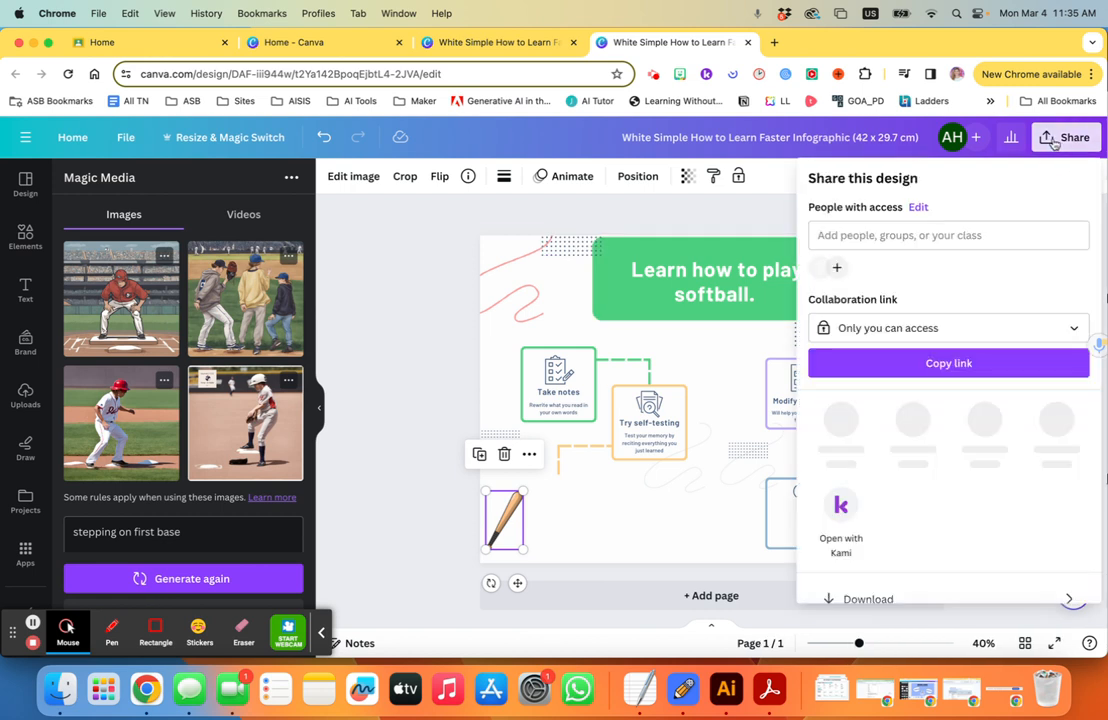
scroll(893, 422, down, 1)
scroll(893, 422, down, 2)
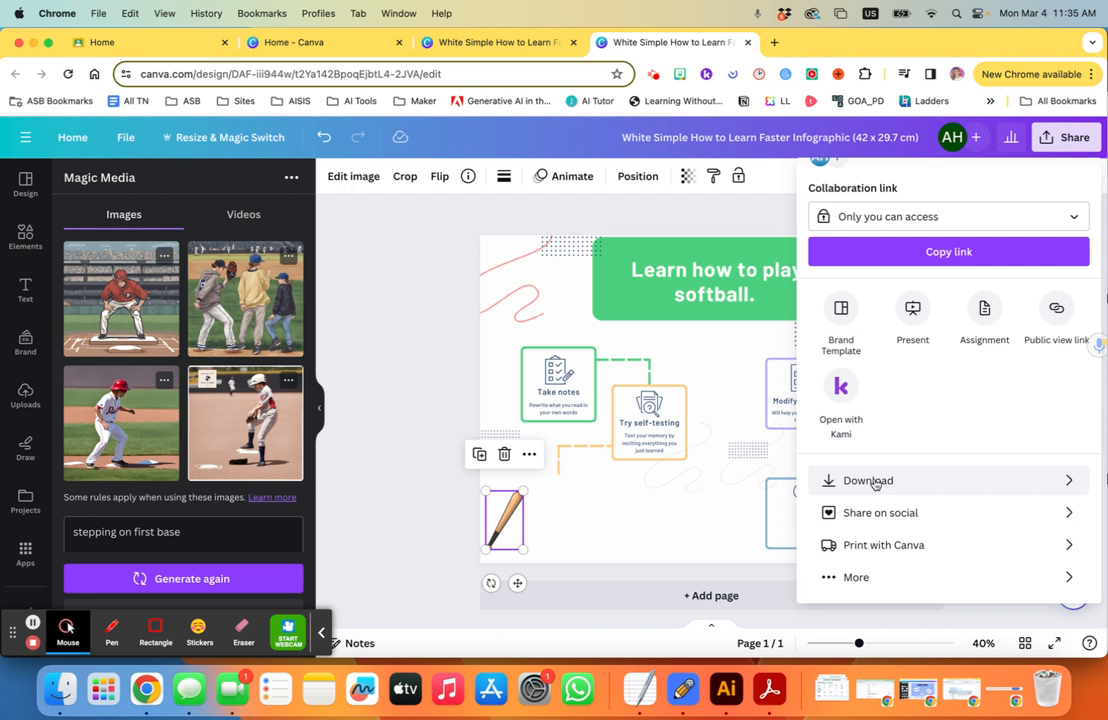
scroll(880, 484, up, 2)
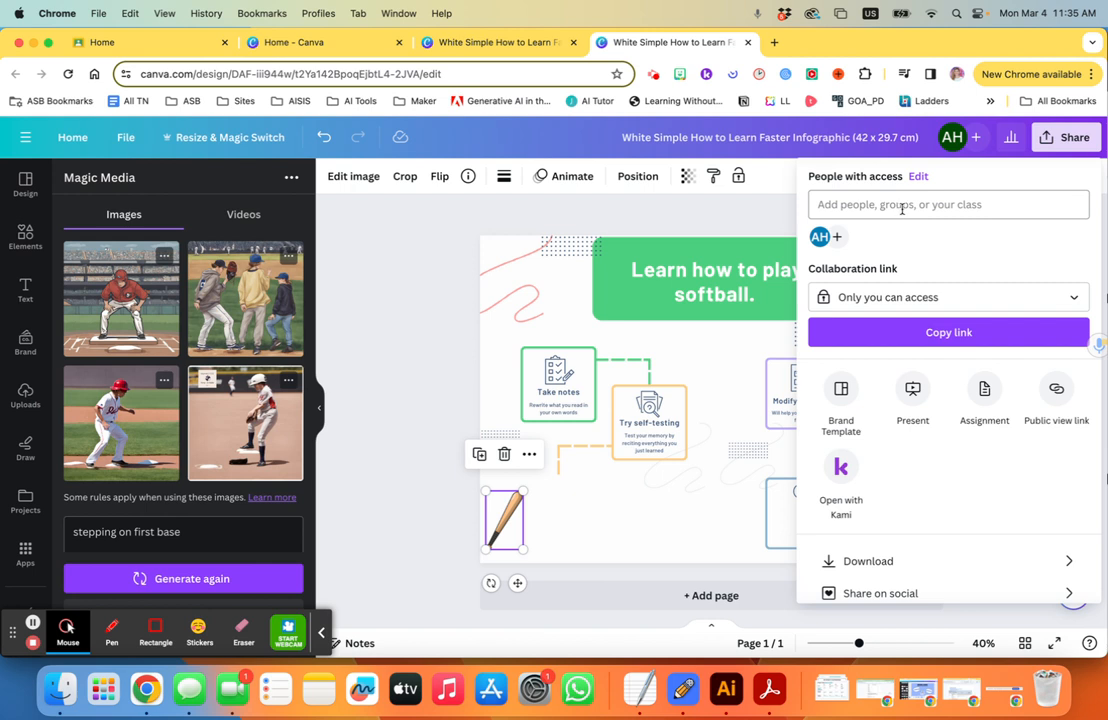
scroll(890, 300, down, 2)
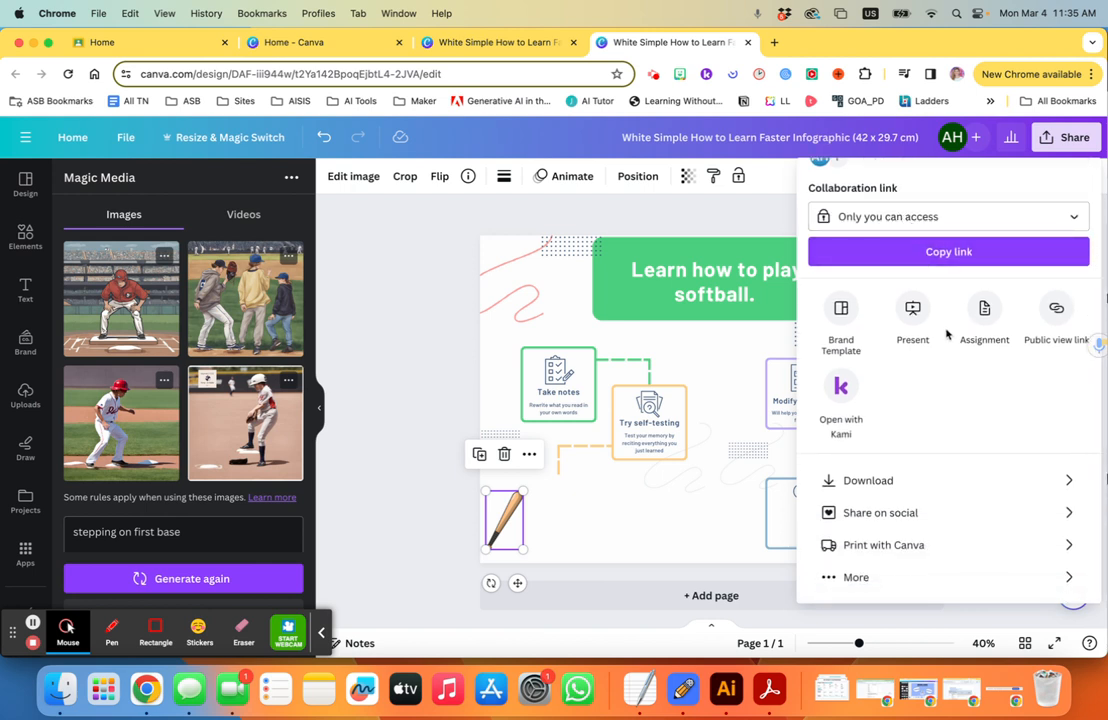
click(838, 483)
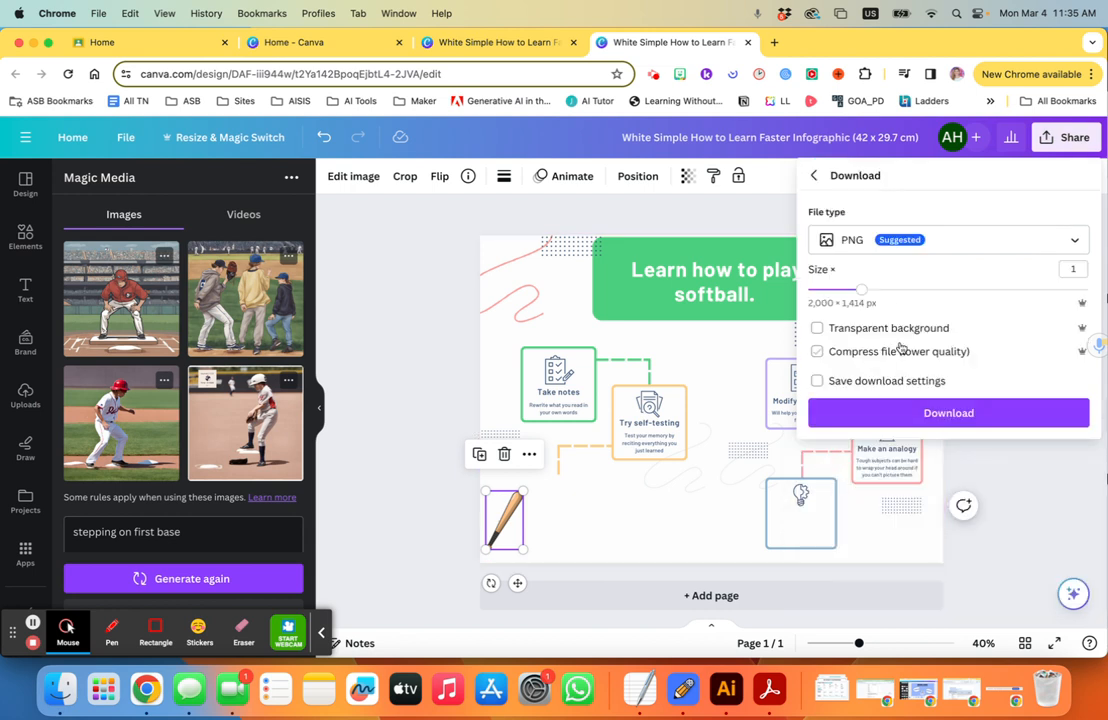
click(855, 242)
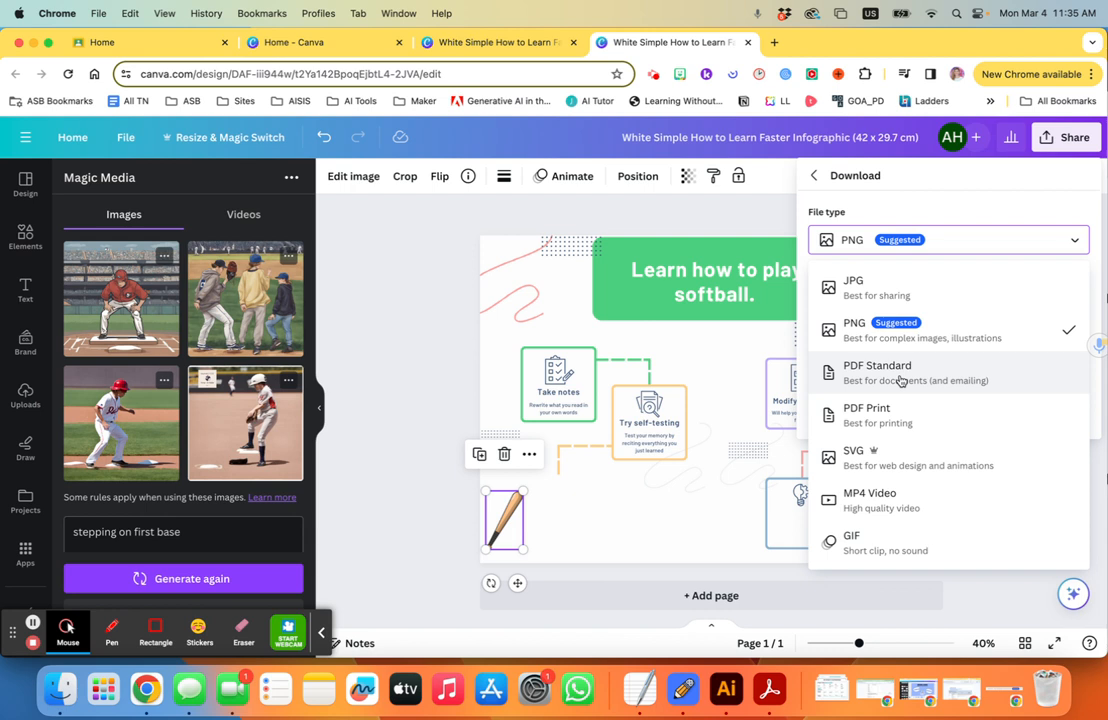
click(857, 425)
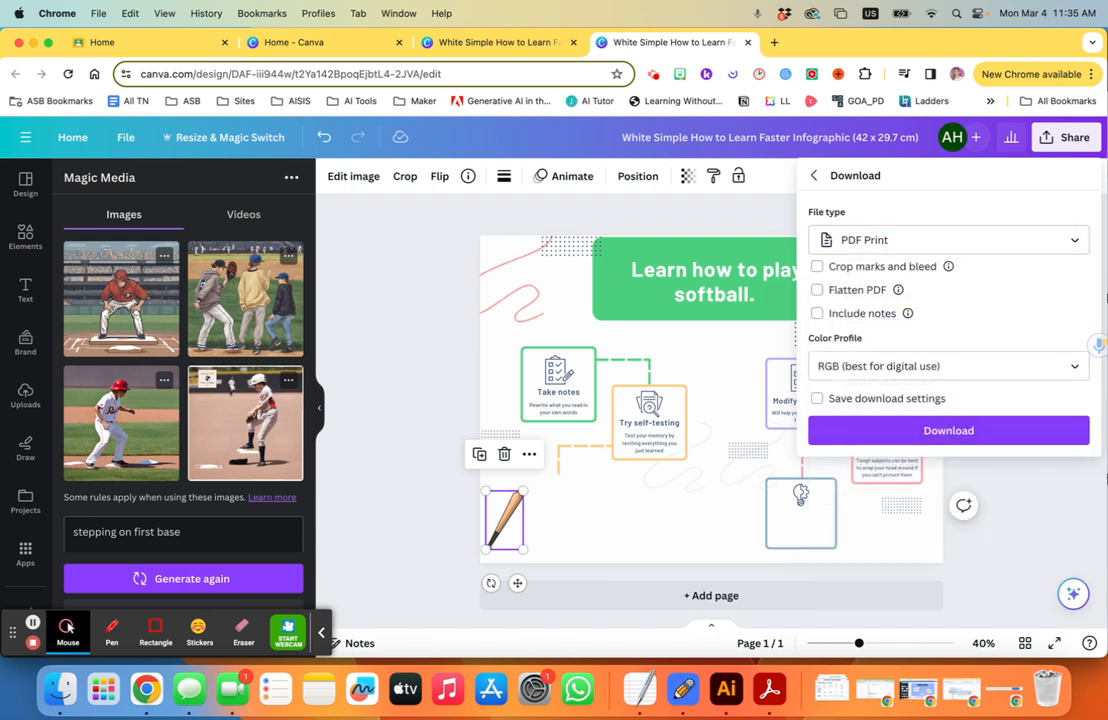
click(986, 442)
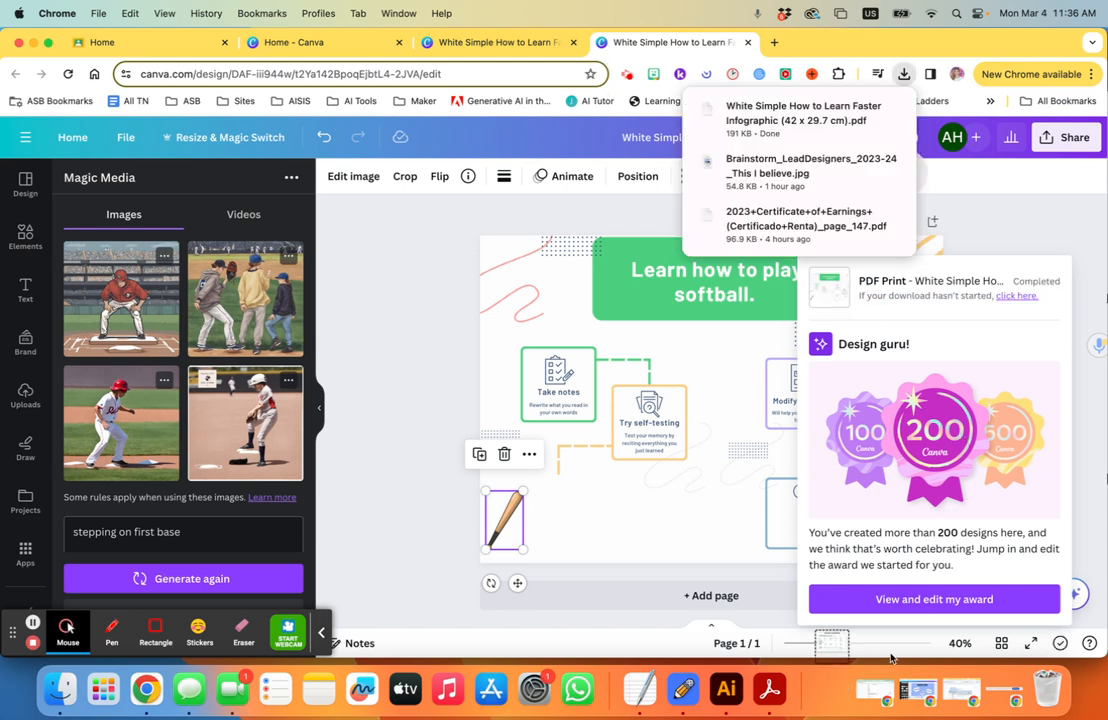
- Locate the downloaded infographic PDF in the Downloads folder in Finder
click(824, 695)
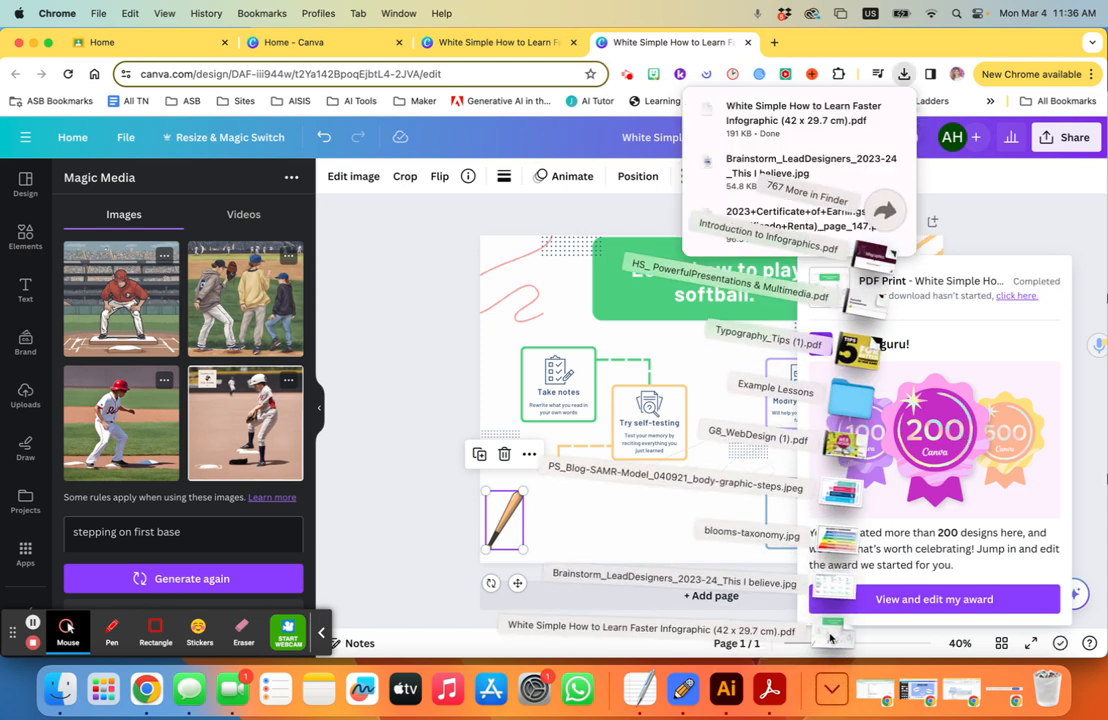
click(48, 697)
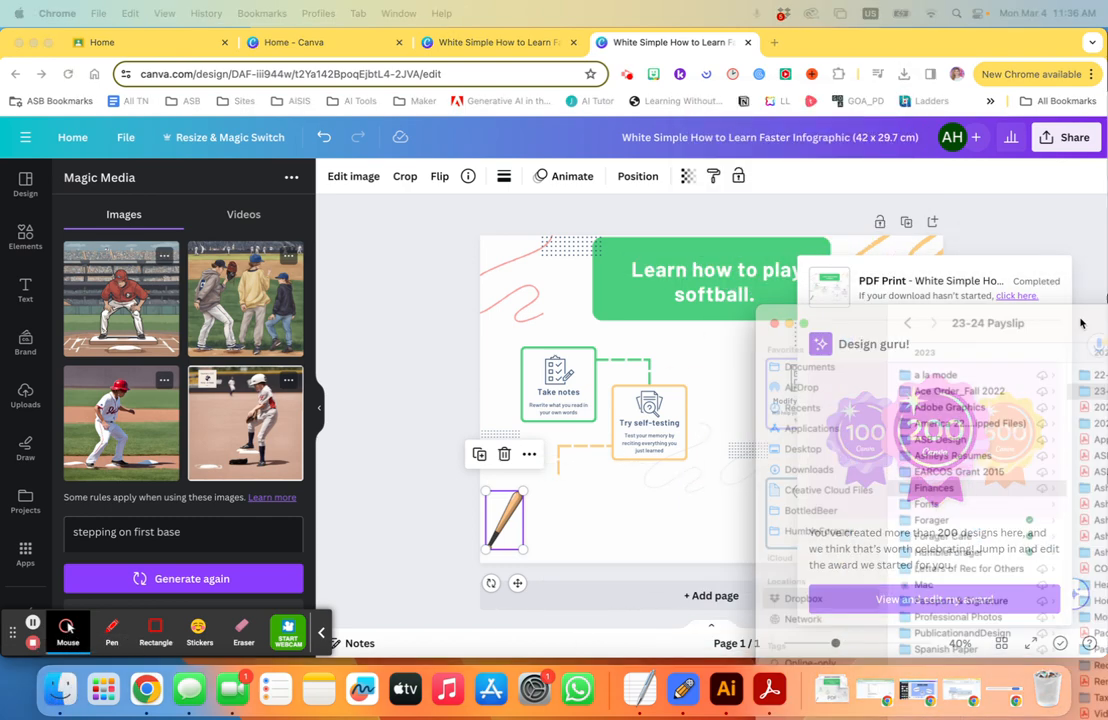
click(624, 316)
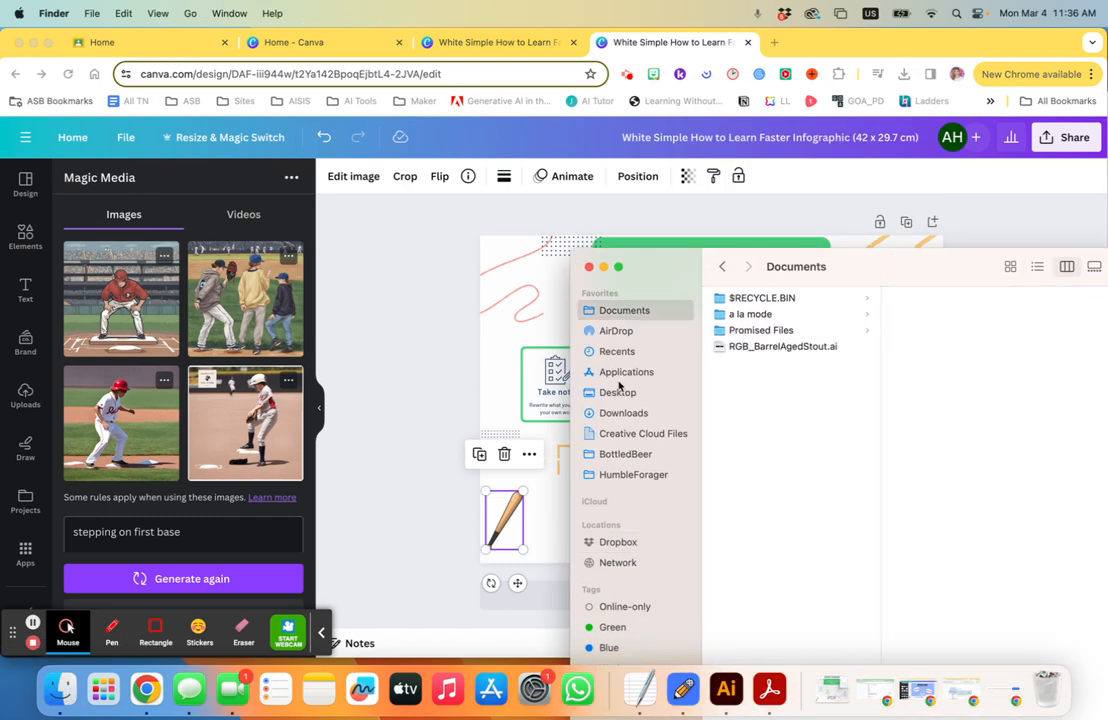
click(622, 413)
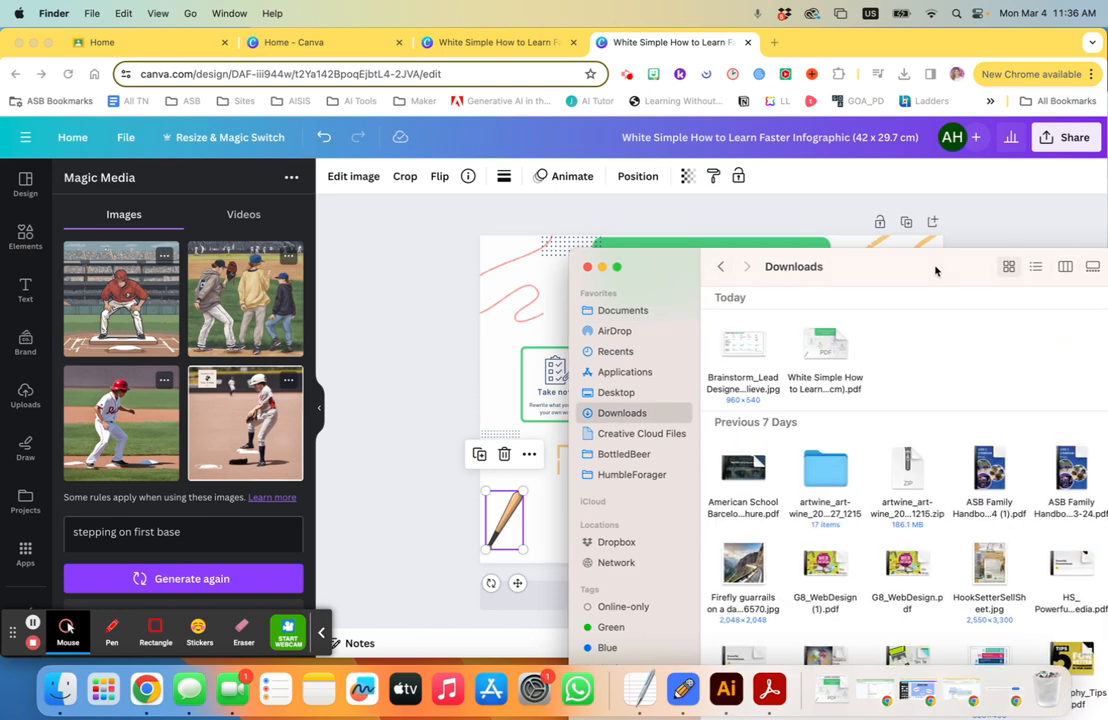
drag(935, 270, 849, 261)
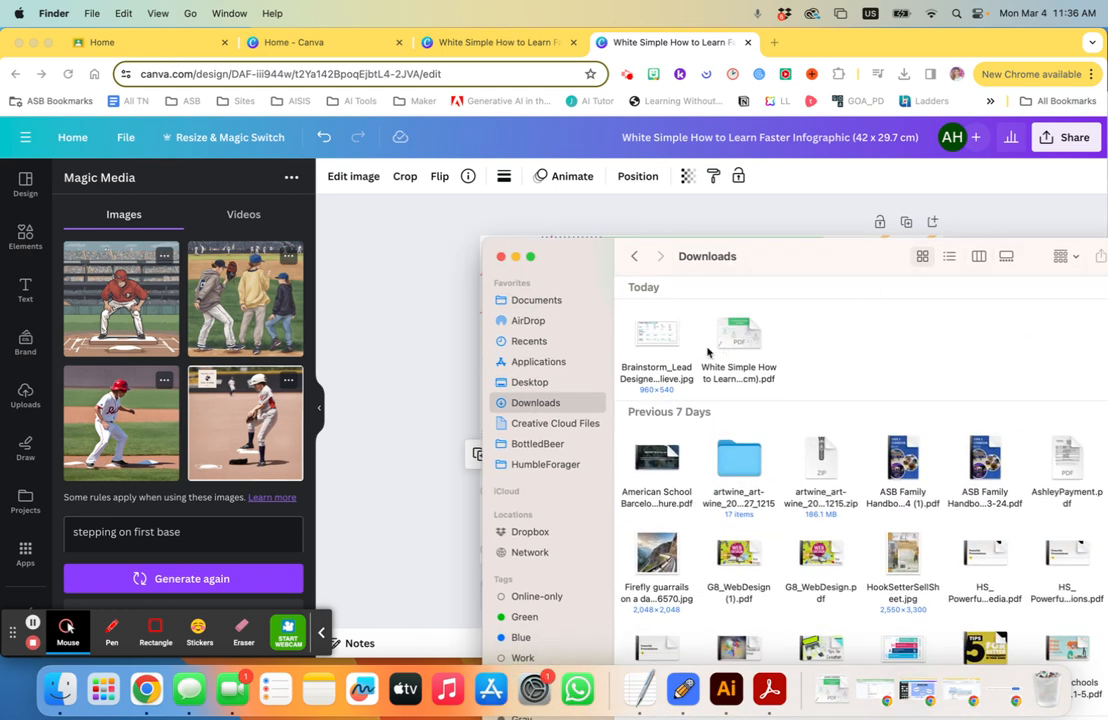
drag(767, 275, 792, 232)
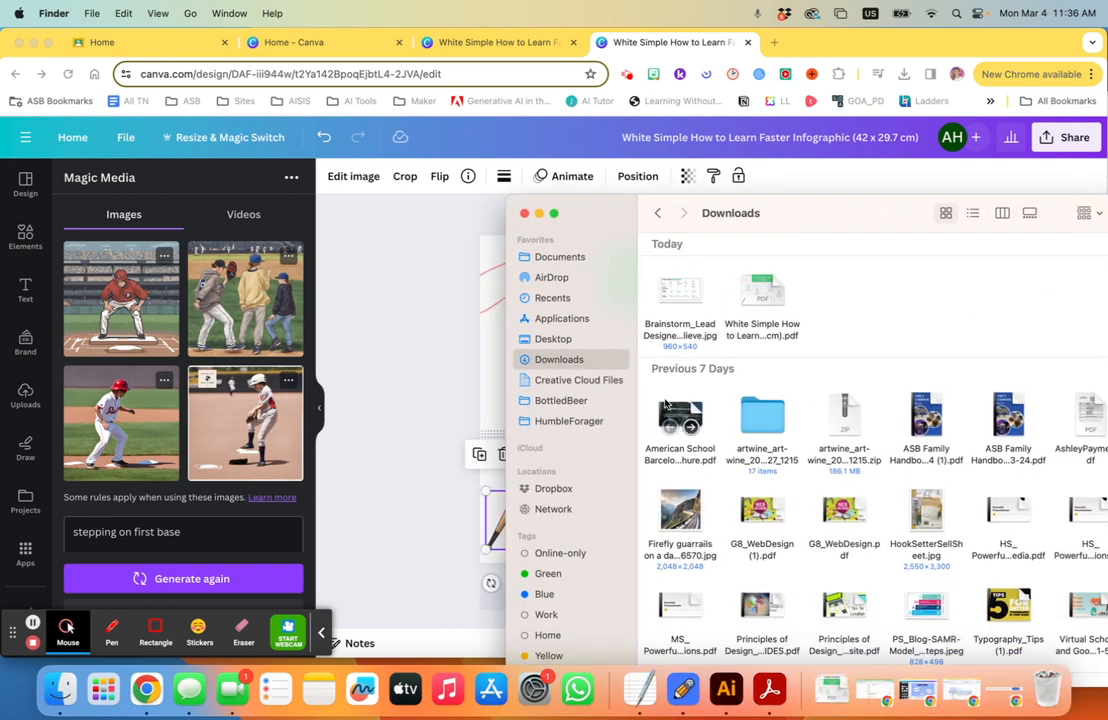
- Switch back to the student's Classroom window and open the full instructions of the "Turn in Games for Botswana page" assignment
click(168, 41)
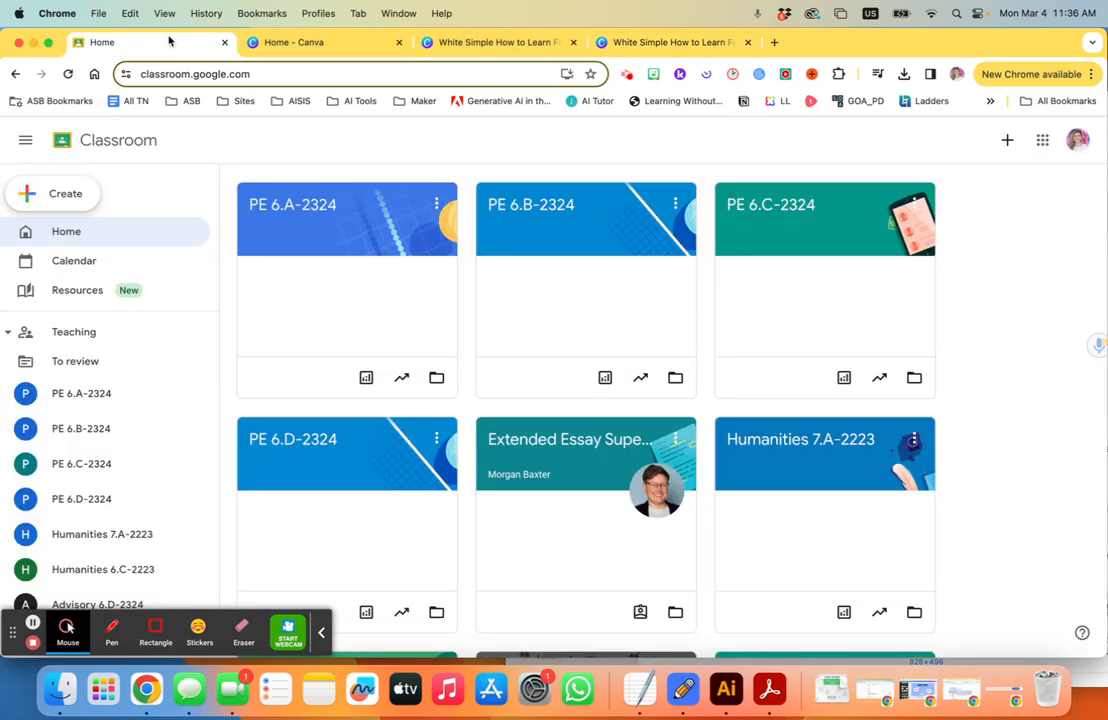
key(ctrl+Up)
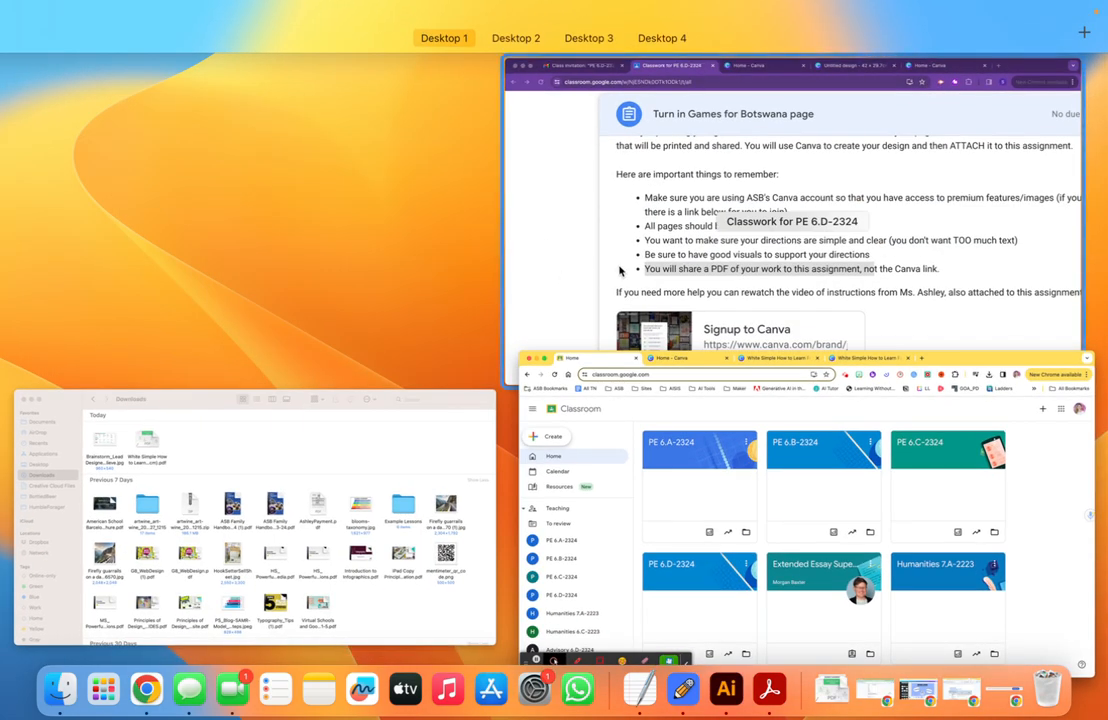
click(618, 267)
scroll(560, 320, down, 5)
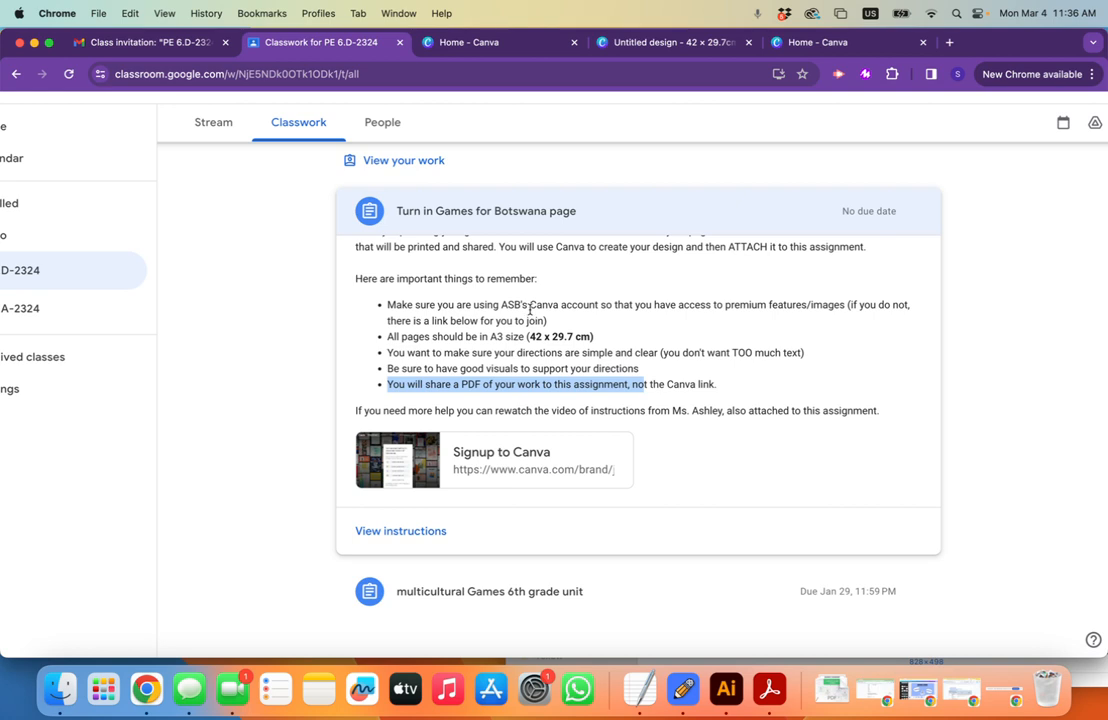
click(410, 531)
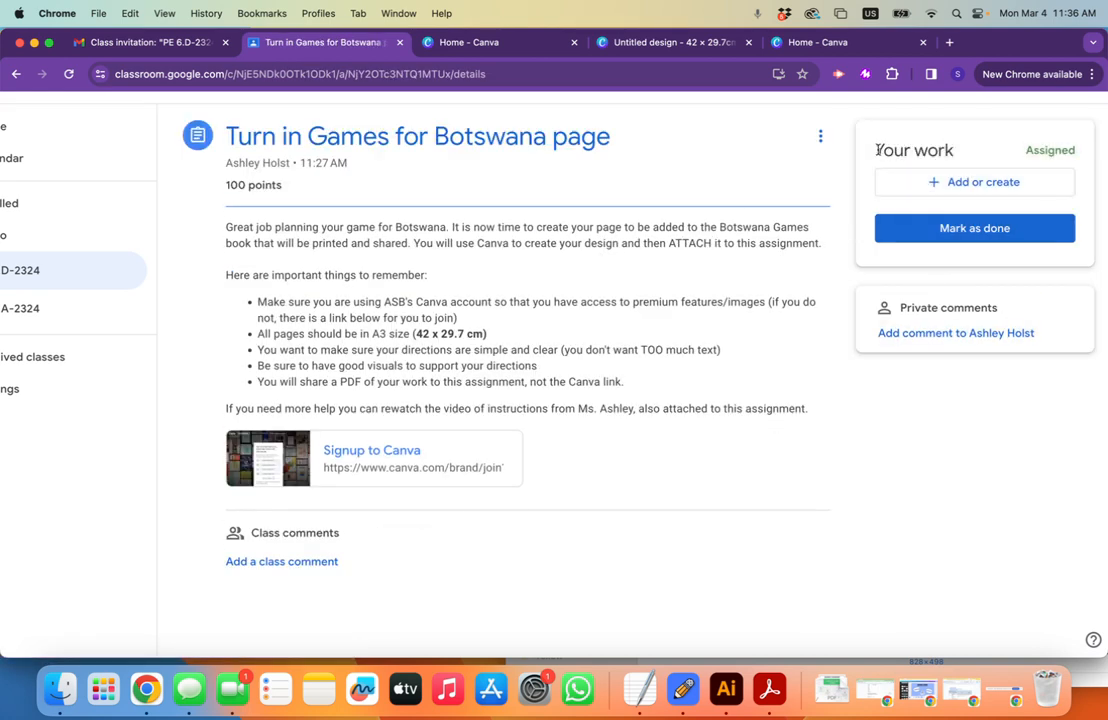
- Attach "White Simple How to Learn Faster Infographic (42 x 29.7 cm).pdf" from the Downloads folder to the assignment as your work
drag(877, 150, 953, 152)
click(973, 186)
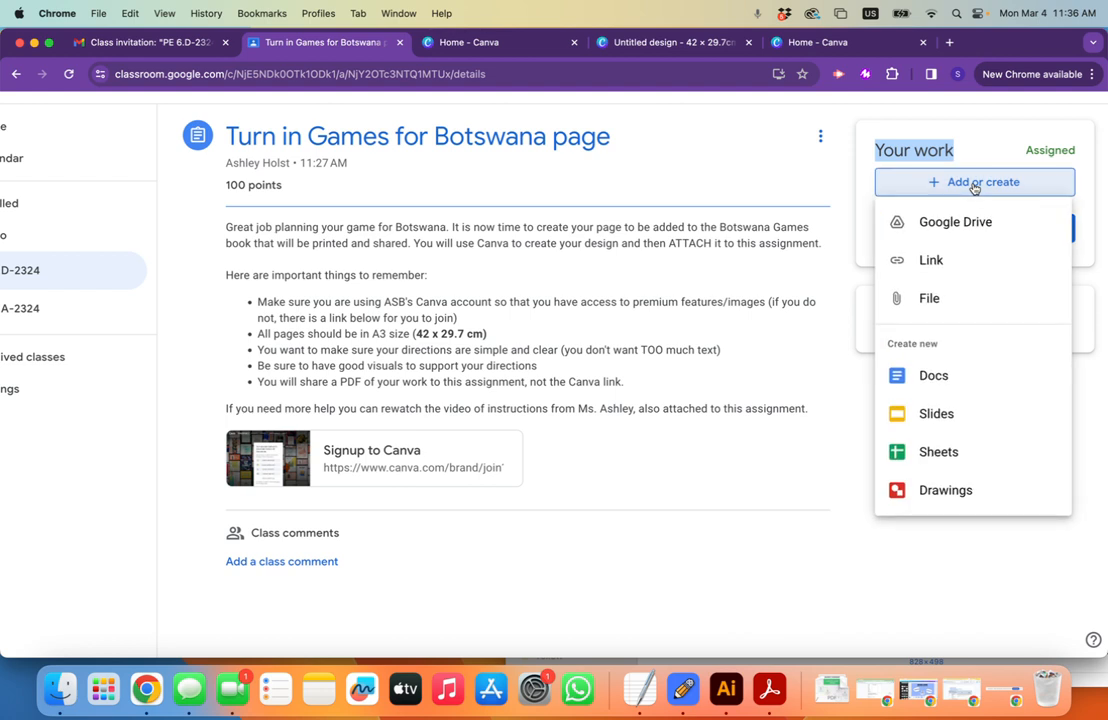
click(917, 302)
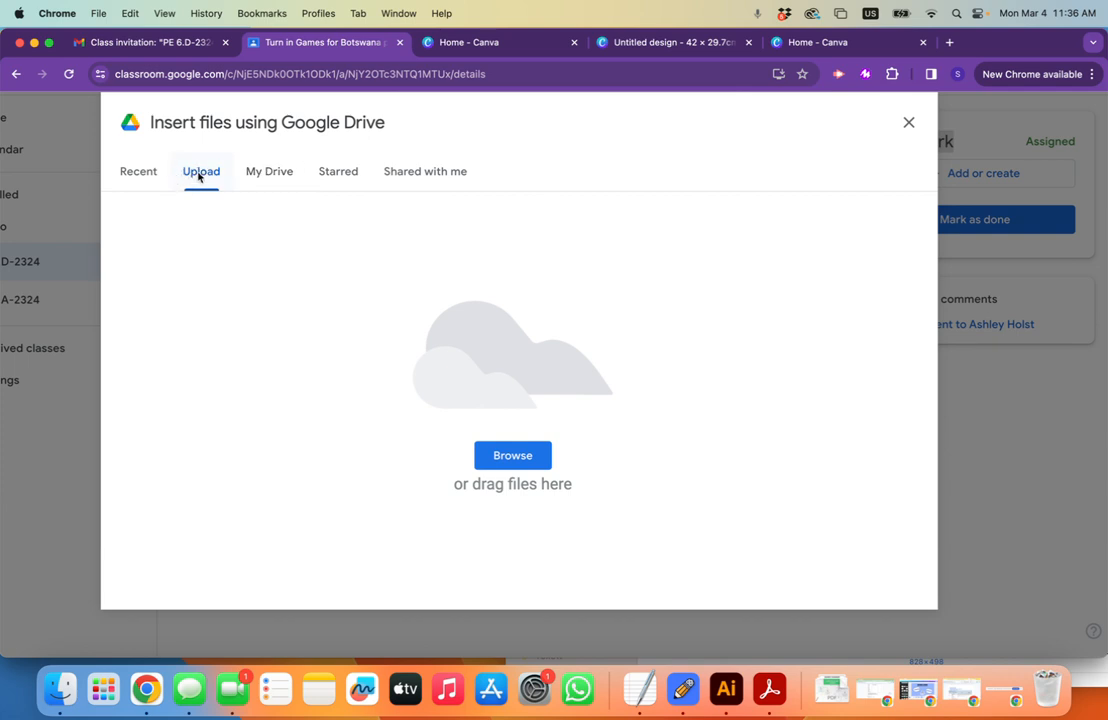
click(522, 462)
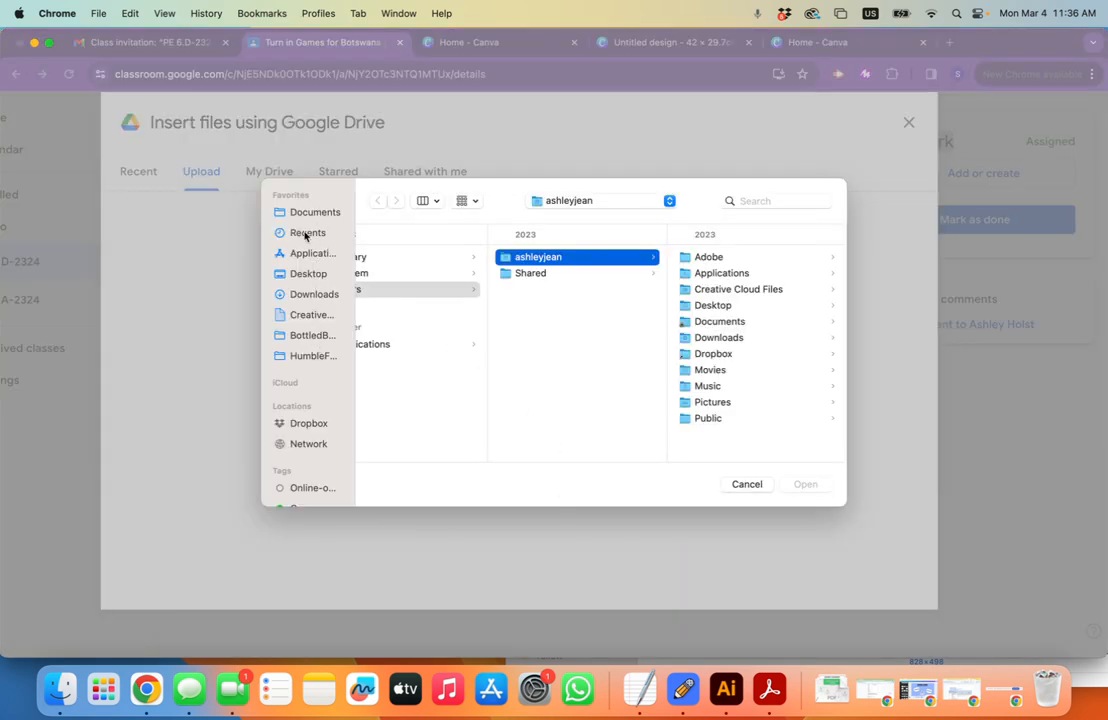
click(310, 296)
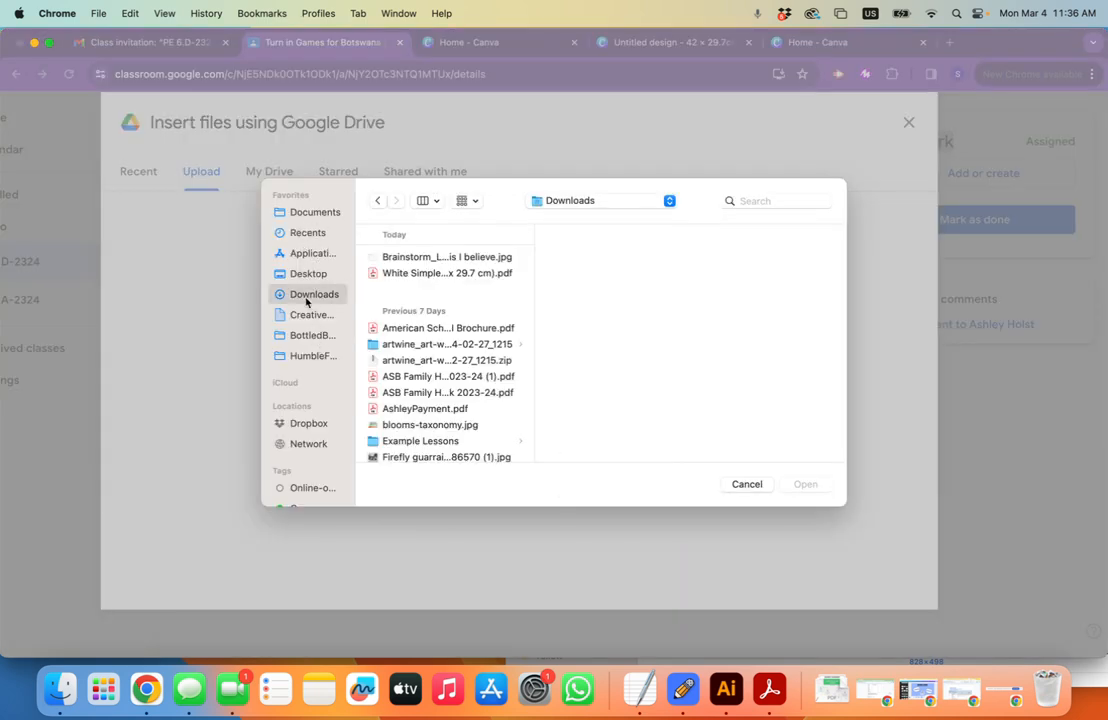
click(420, 274)
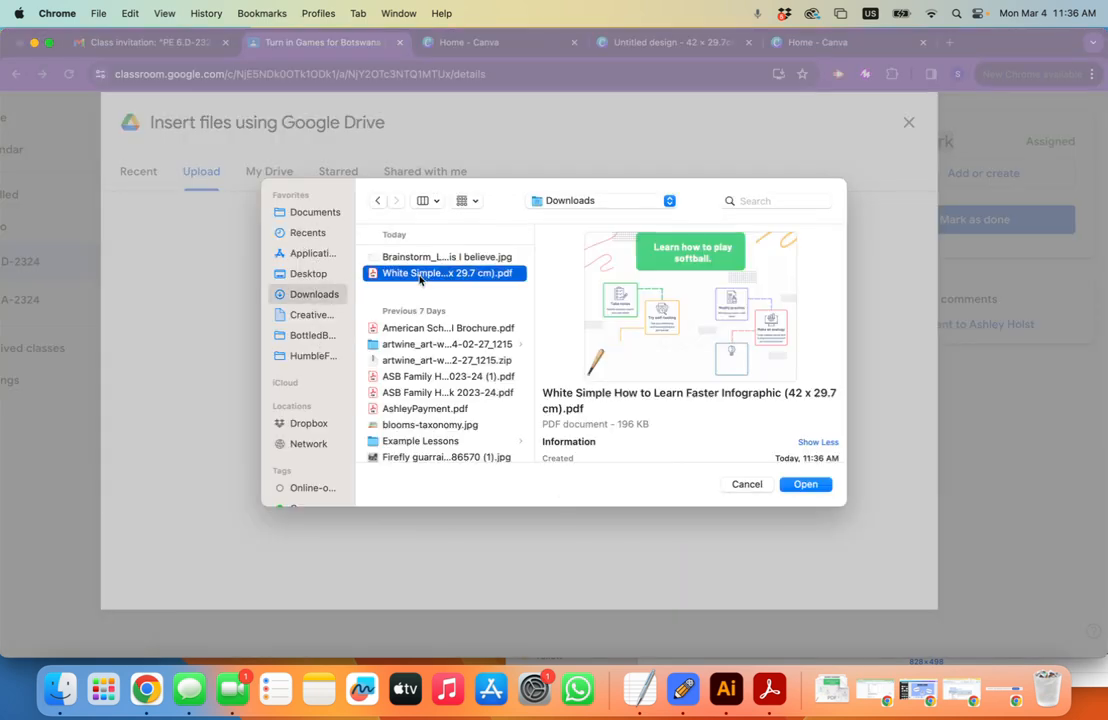
click(806, 484)
click(838, 691)
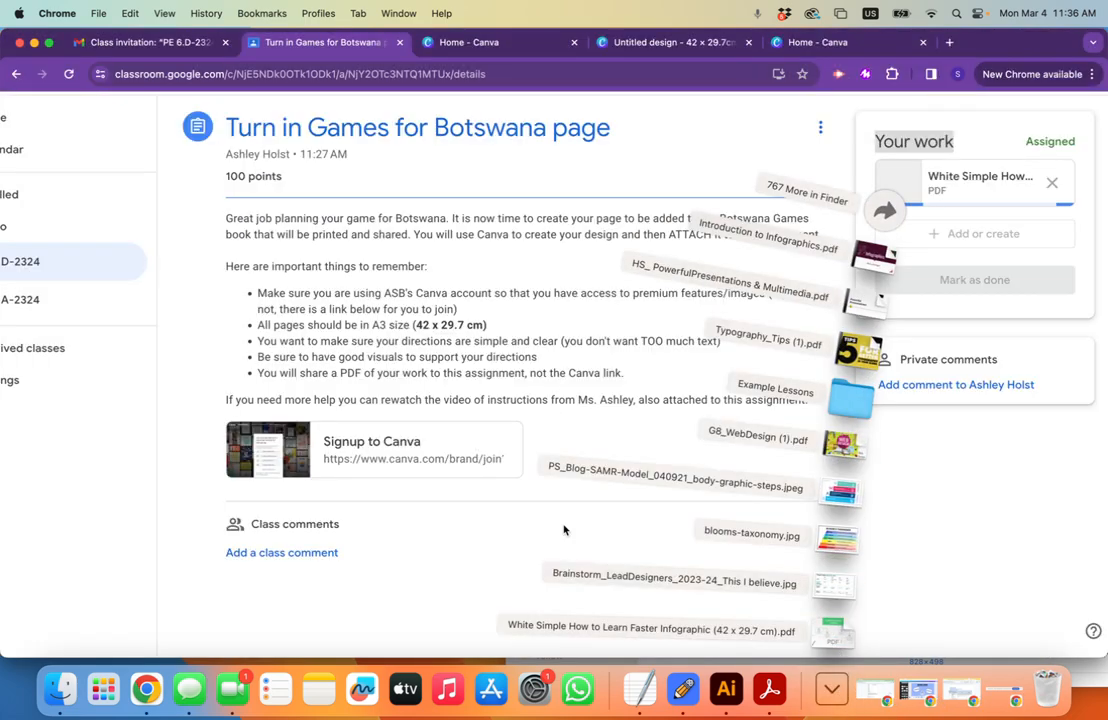
click(456, 568)
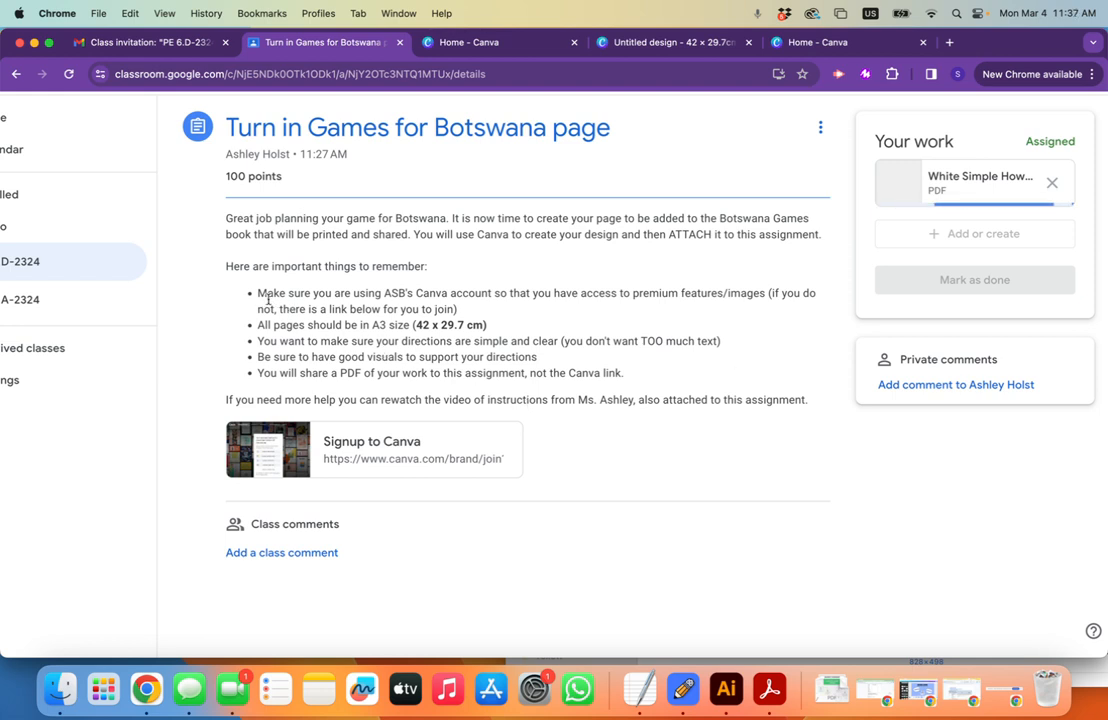
- Go over the assignment's bulleted requirements once more and turn in the work with the attached PDF
drag(258, 293, 643, 380)
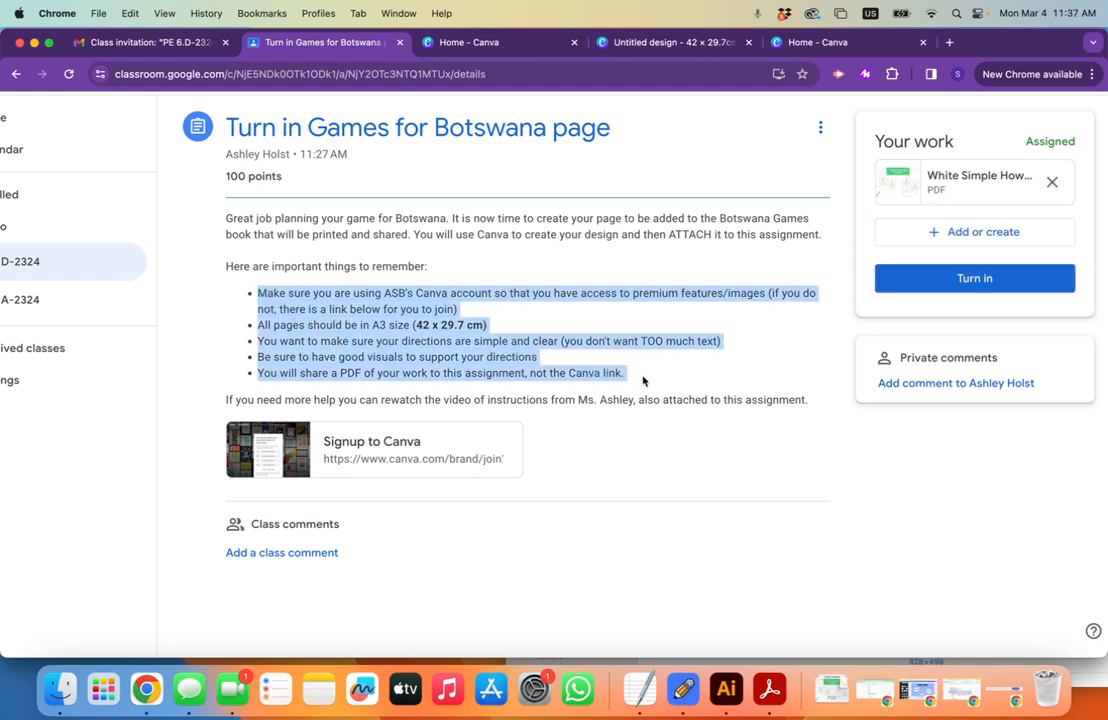
click(969, 283)
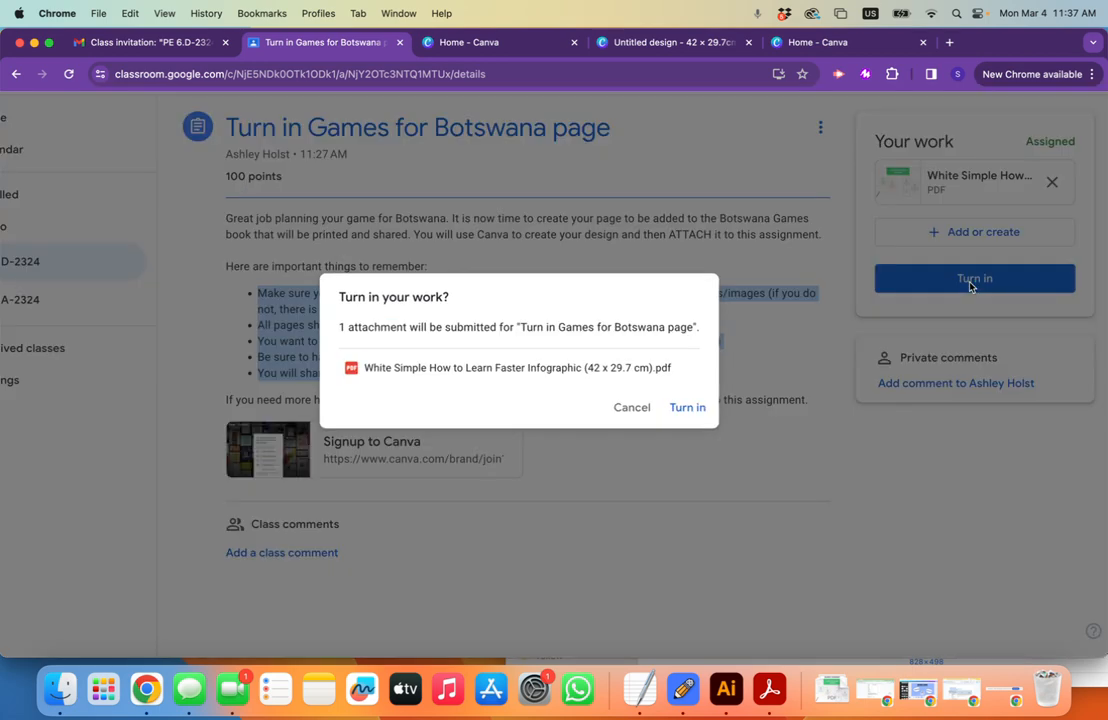
click(687, 408)
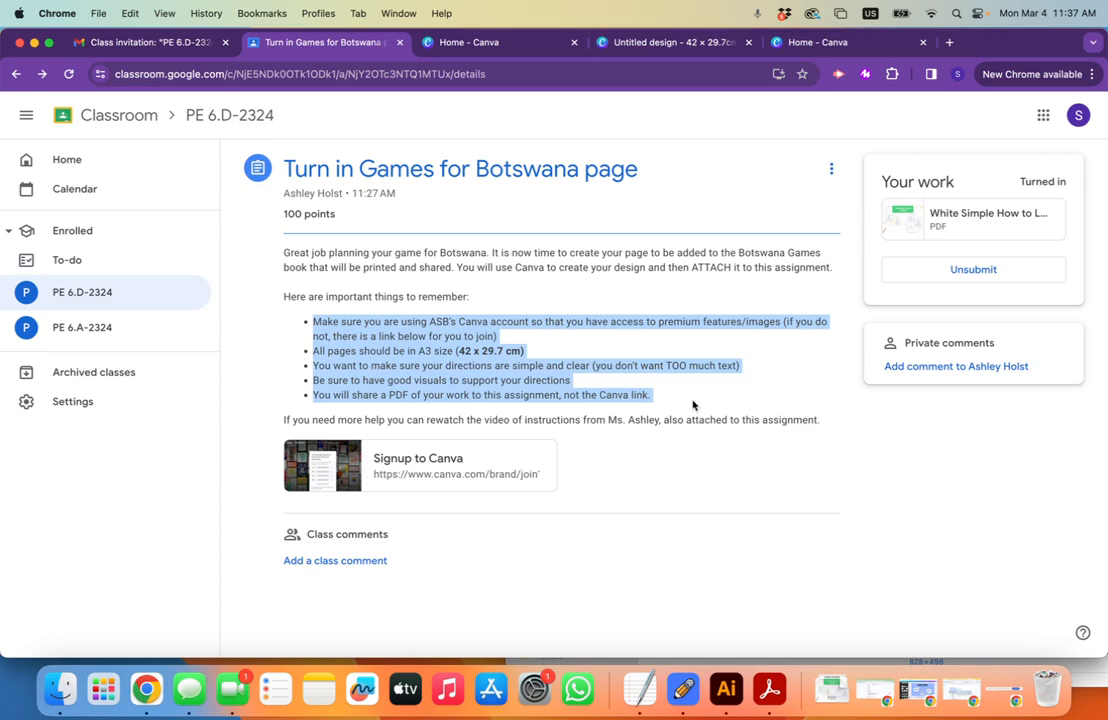
- Switch to the other browser window and view the original, unresized "White Simple How to Learn Faster Infographic" design in Canva
key(ctrl+Up)
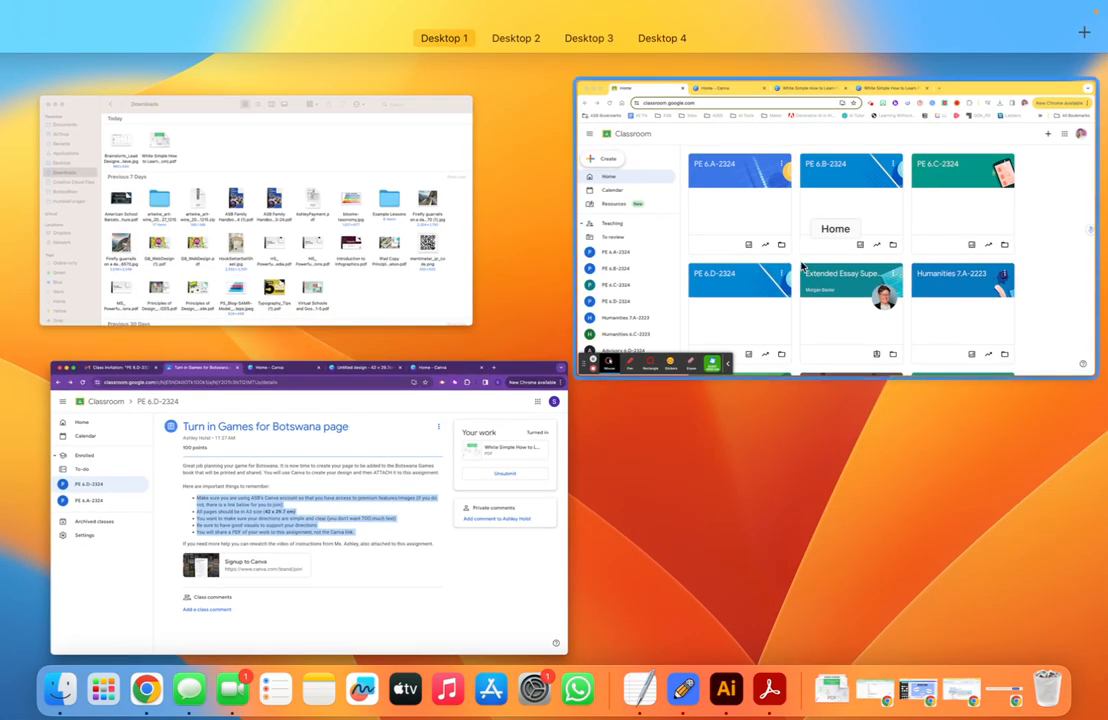
click(801, 268)
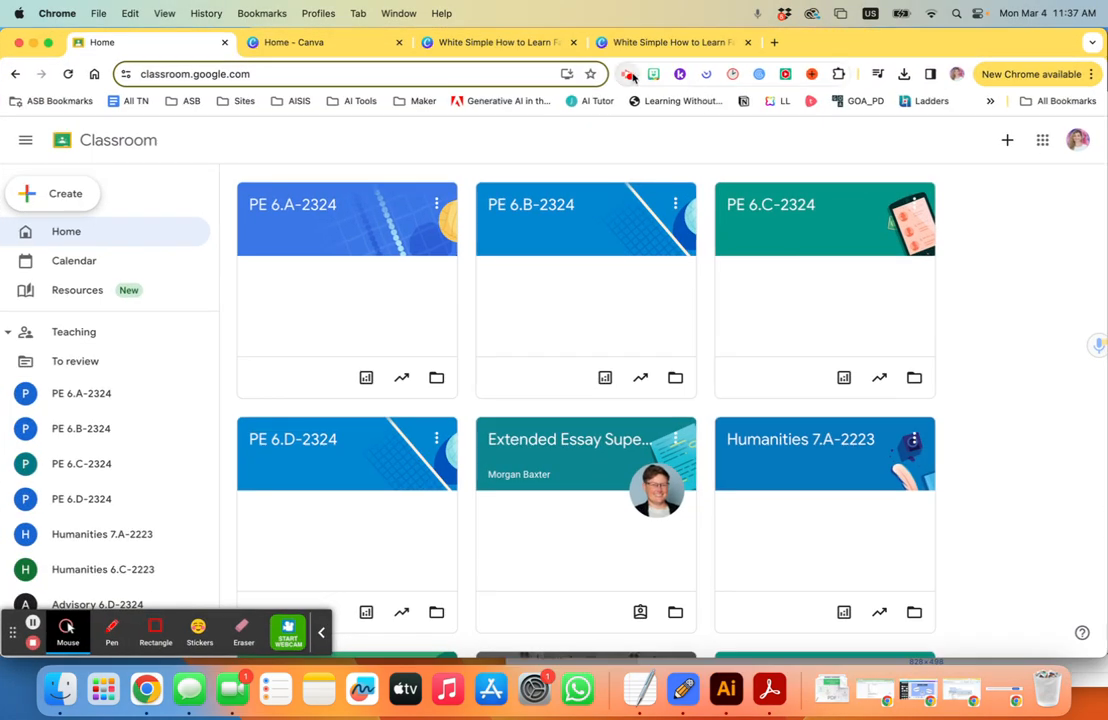
click(430, 46)
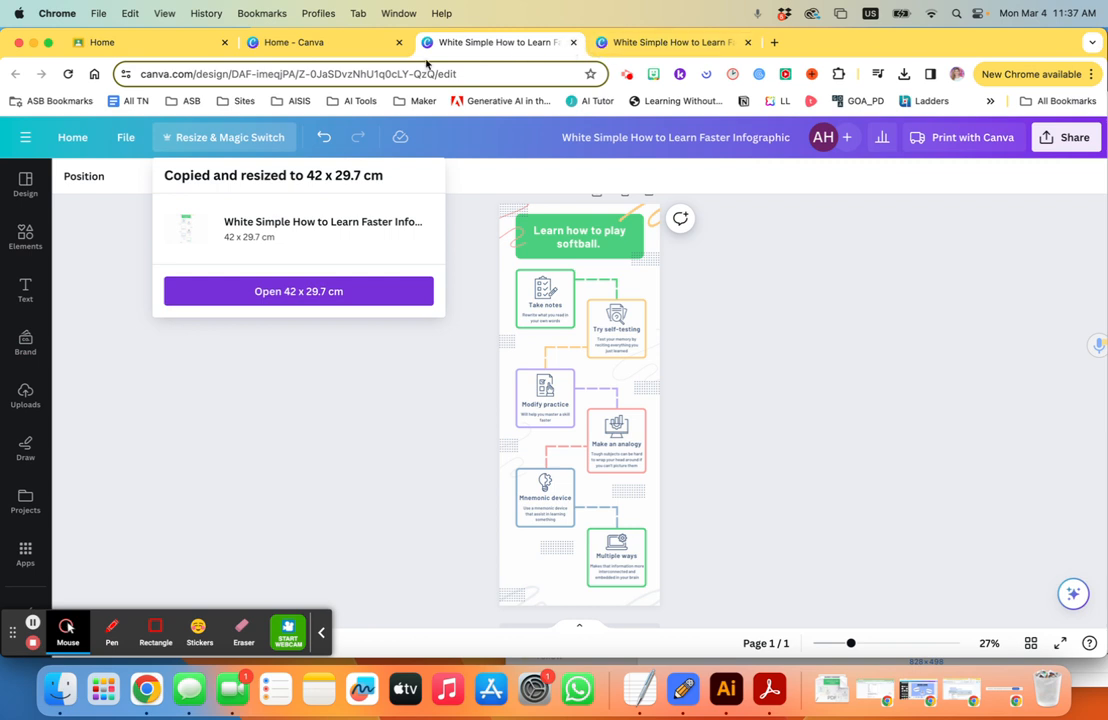